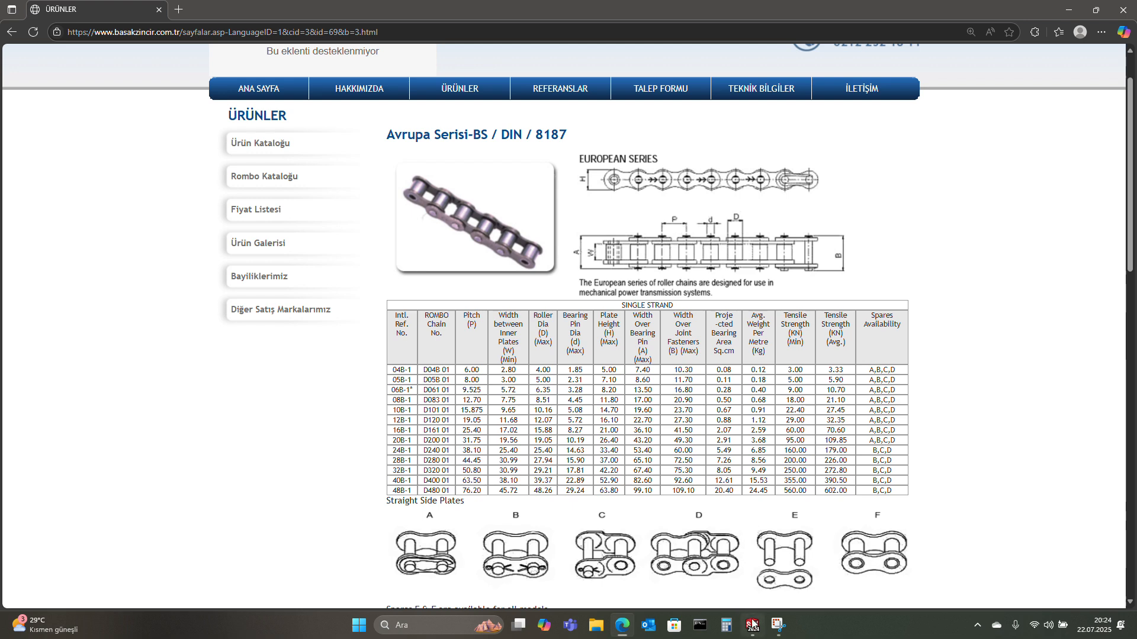
# - Switch to SOLIDWORKS and create a new assembly without inserting an initial component
pyautogui.click(753, 624)
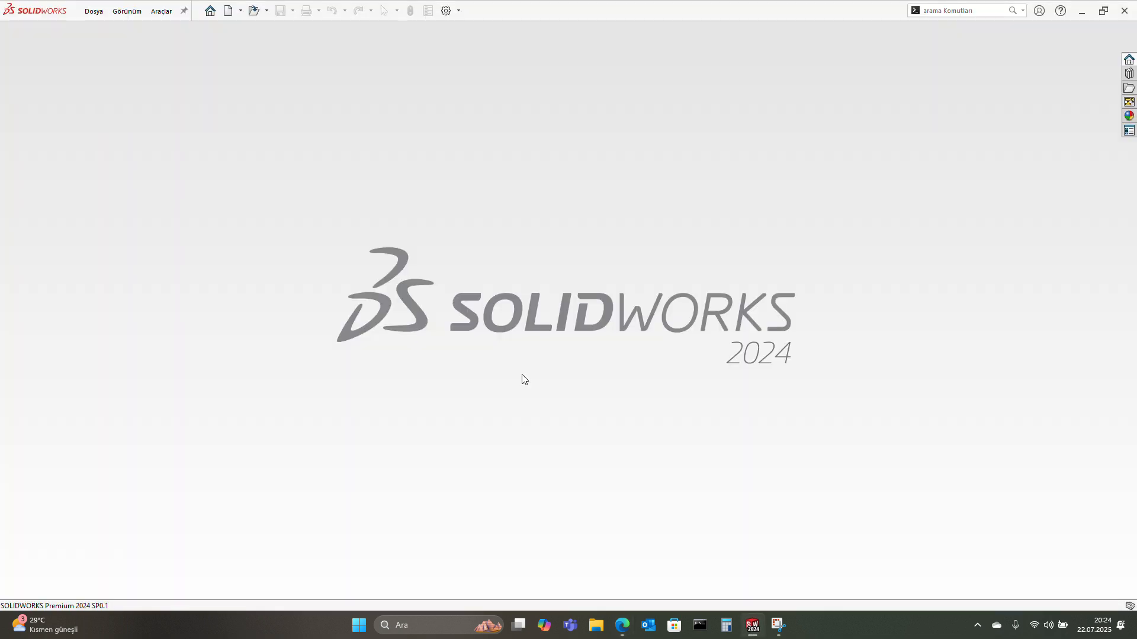
pyautogui.click(228, 11)
pyautogui.click(469, 458)
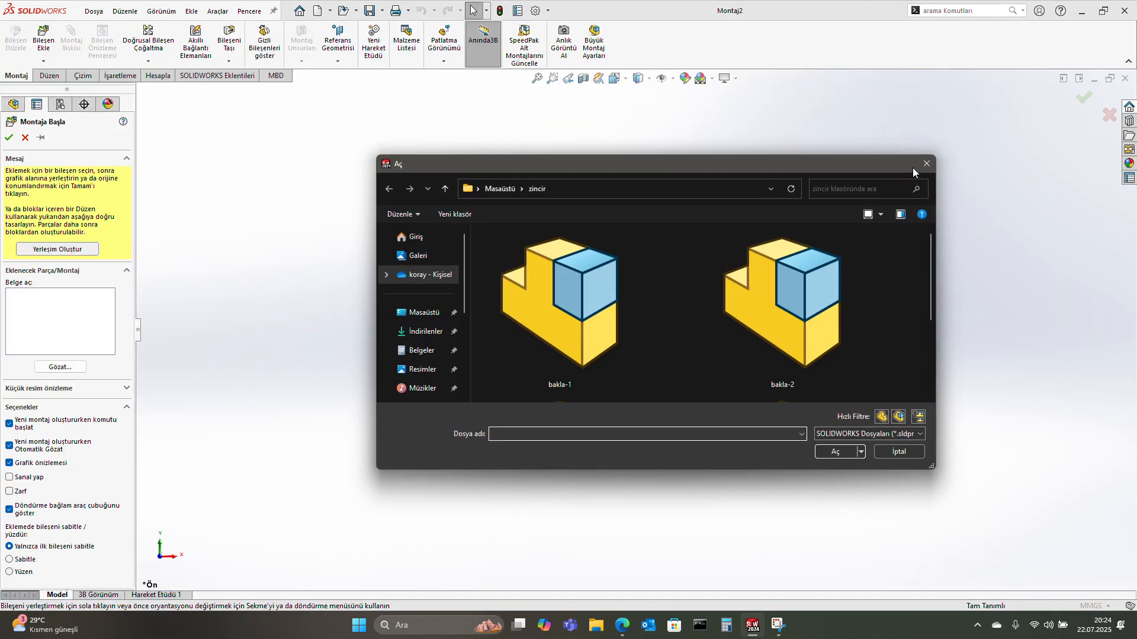
pyautogui.click(914, 170)
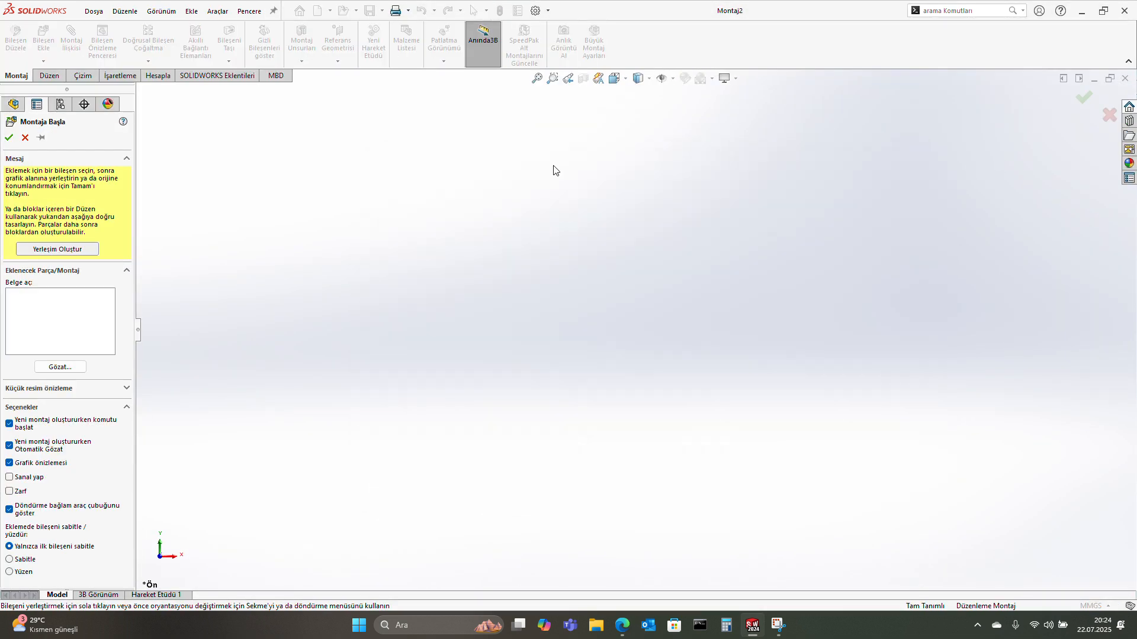
pyautogui.click(25, 137)
# - Activate Toolbox in the Design Library and browse to the DIN power transmission chain sprockets (Zincir Dişlileri)
pyautogui.click(1129, 119)
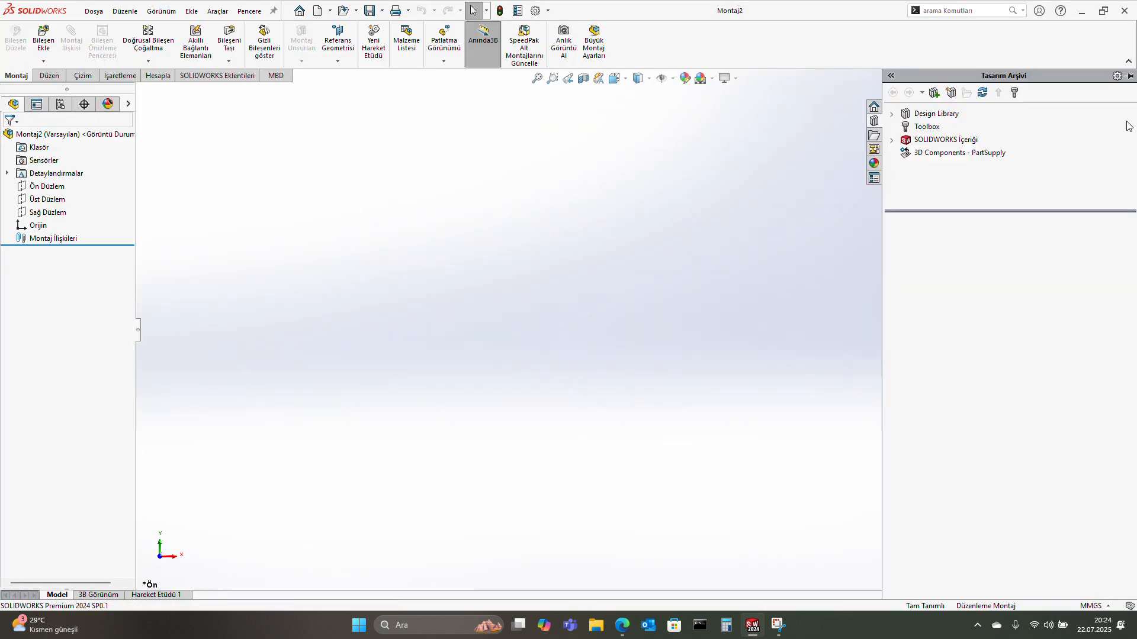
pyautogui.click(935, 113)
pyautogui.click(926, 126)
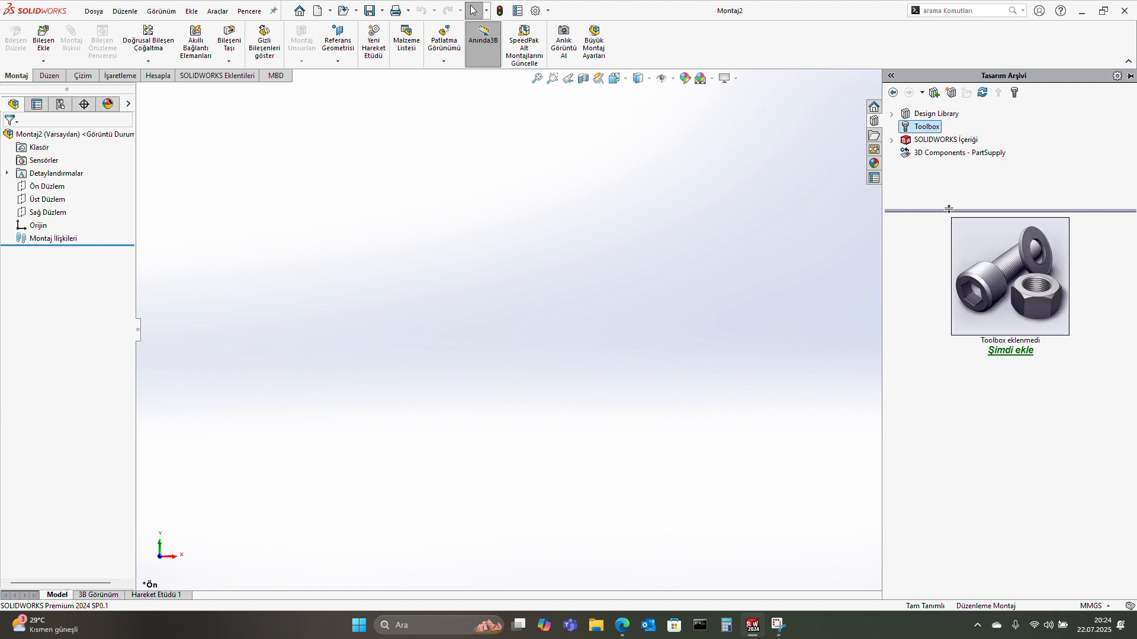
pyautogui.click(1024, 353)
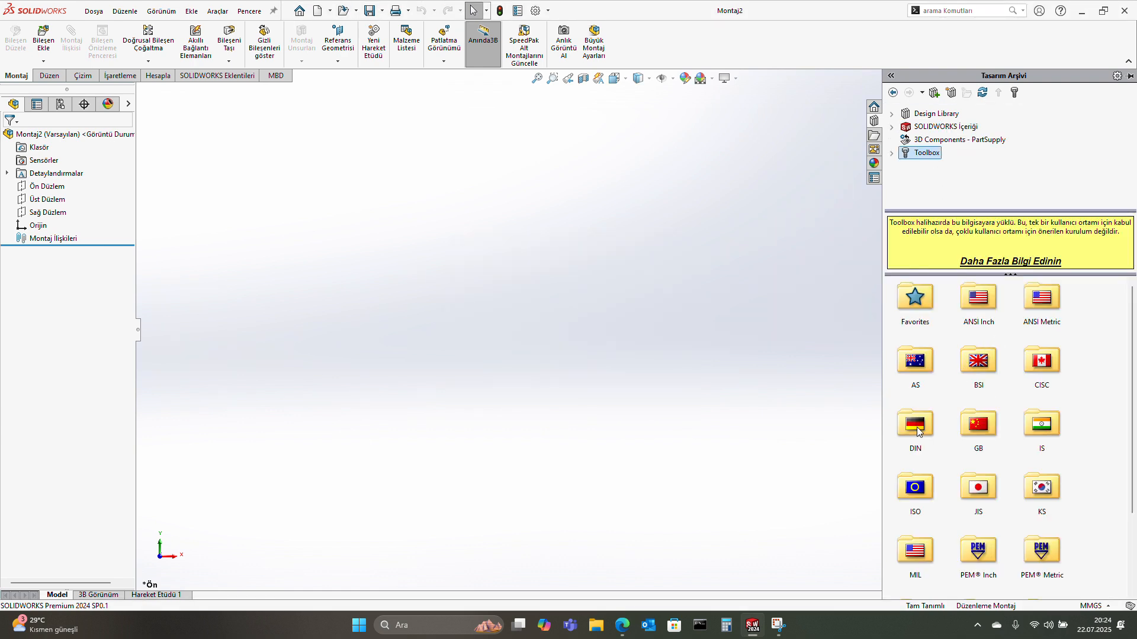
pyautogui.doubleClick(913, 439)
pyautogui.doubleClick(916, 425)
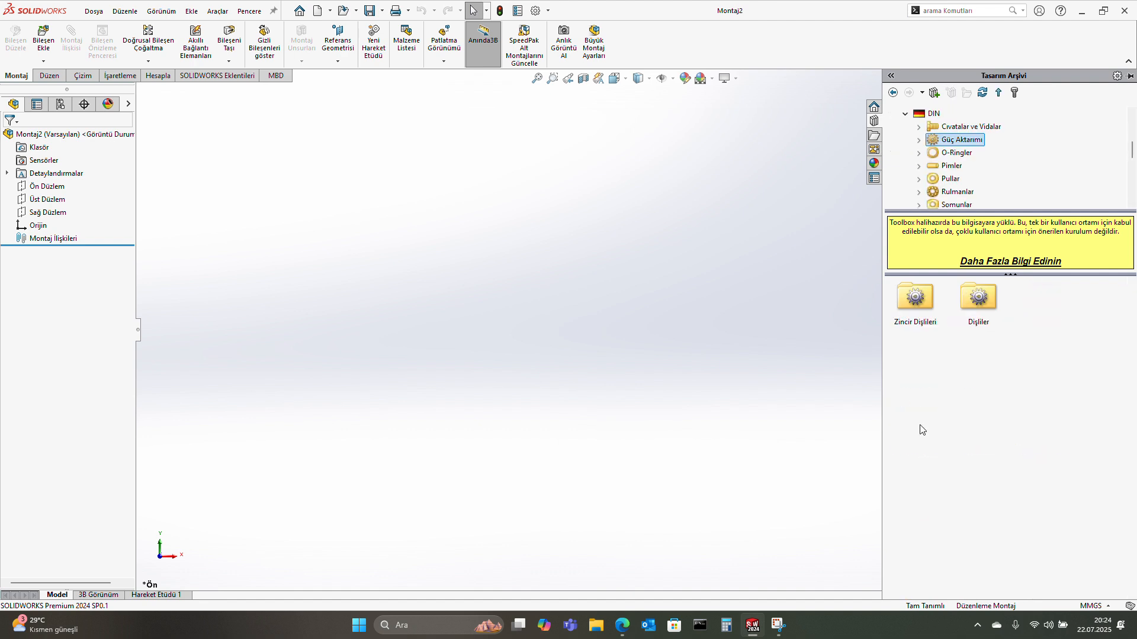
pyautogui.doubleClick(908, 307)
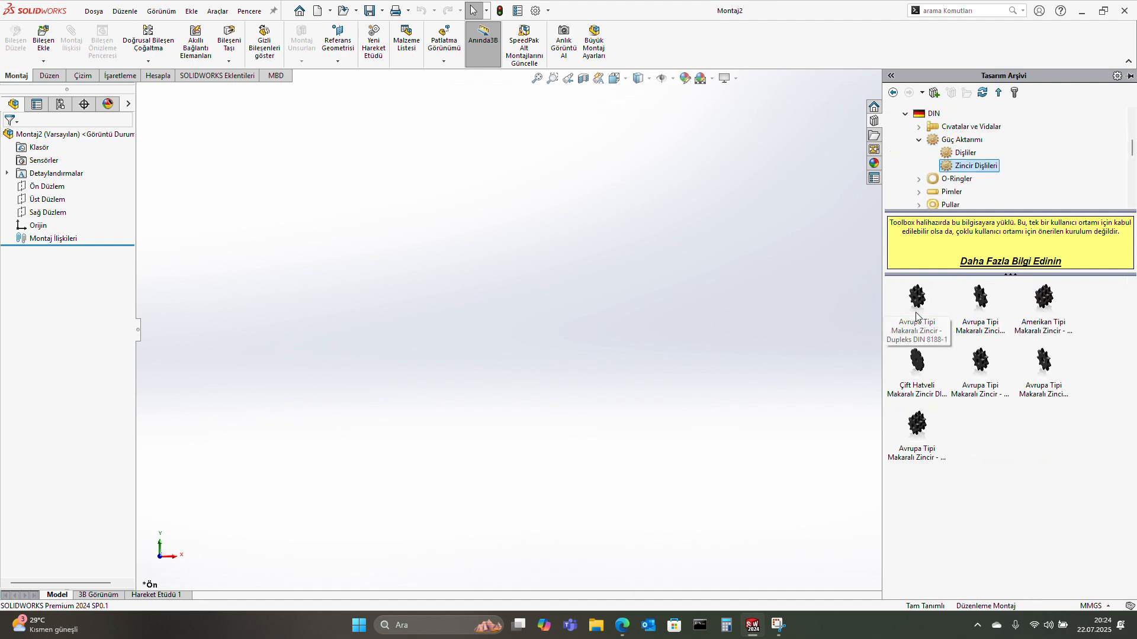
# - Check the browser's chain table for size and standard, and insert the single-strand European type roller chain wheel with chain number 05B-1
pyautogui.hotkey('alt', 'Tab')
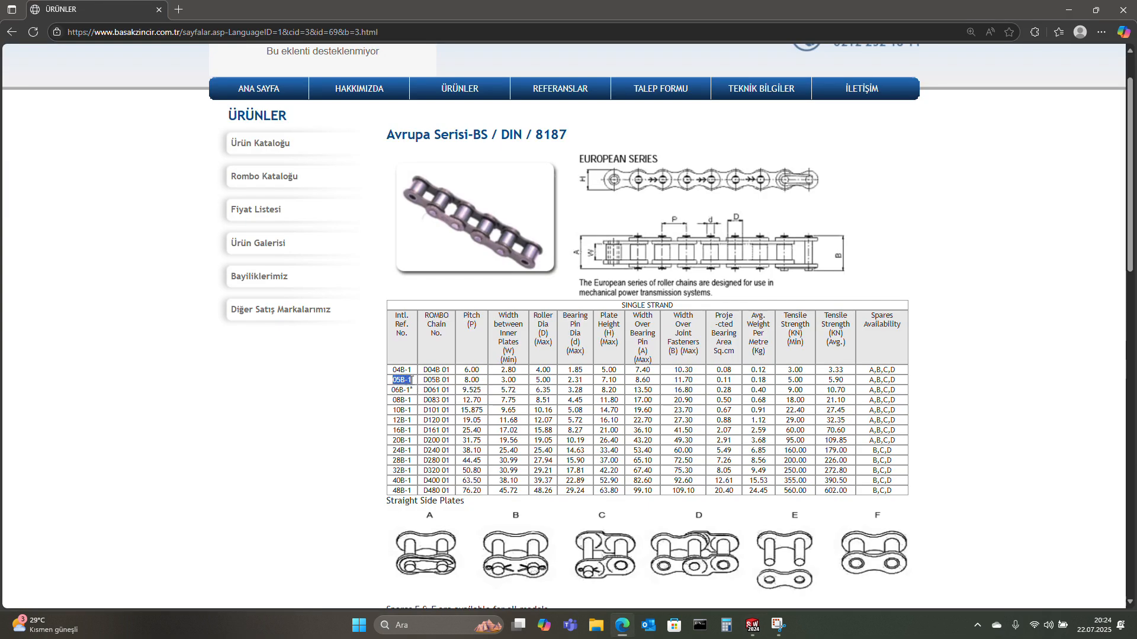
pyautogui.hotkey('alt', 'Tab')
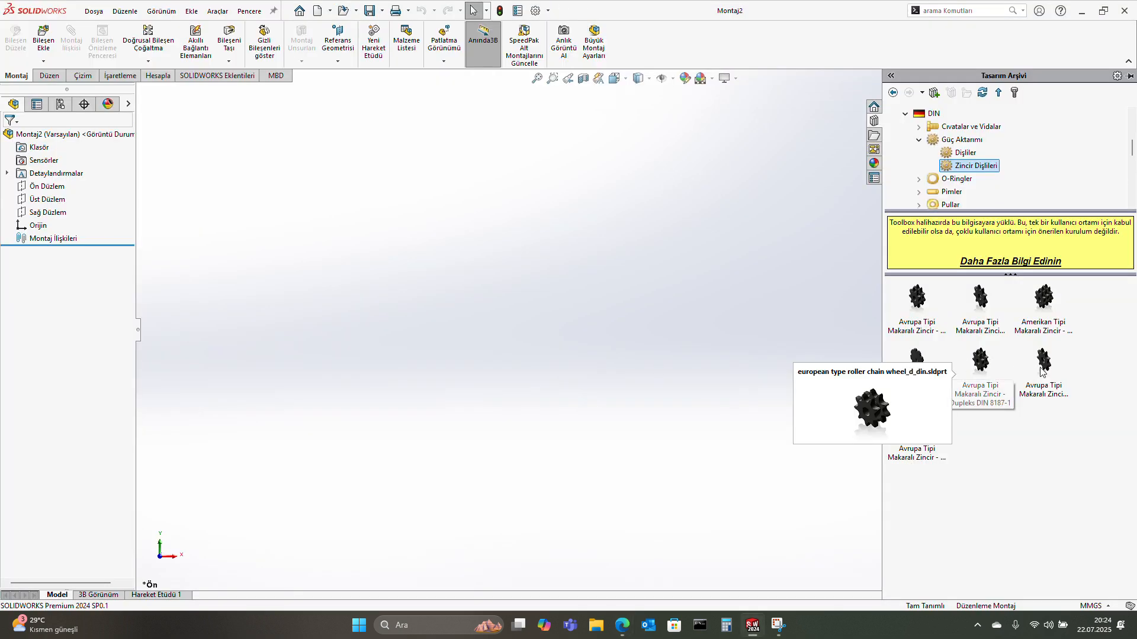
pyautogui.hotkey('alt', 'Tab')
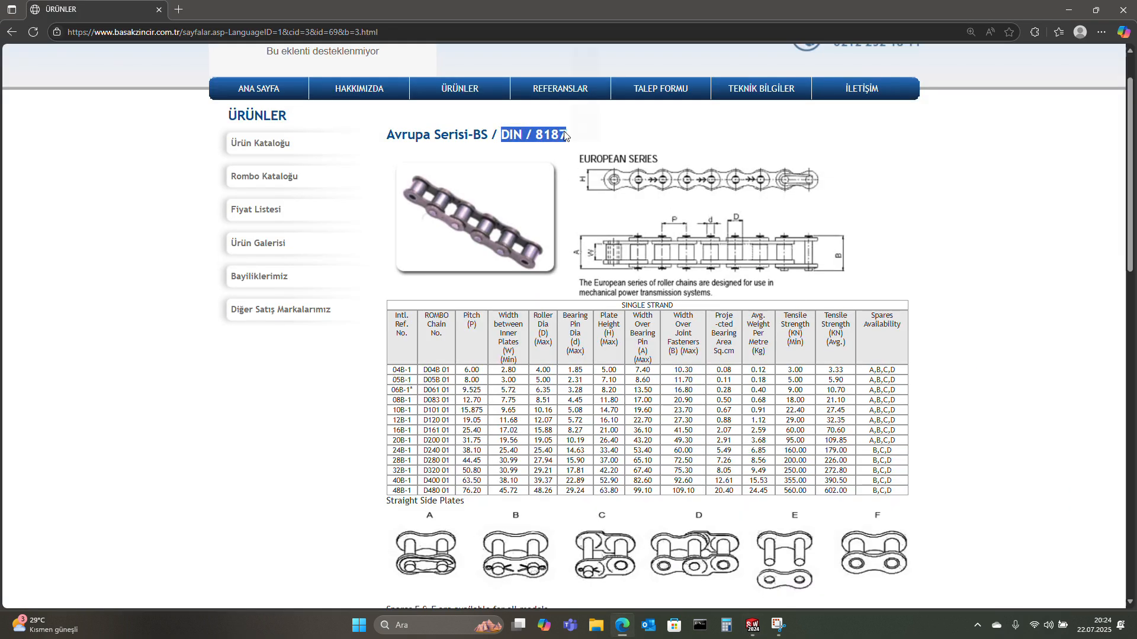
pyautogui.hotkey('alt', 'Tab')
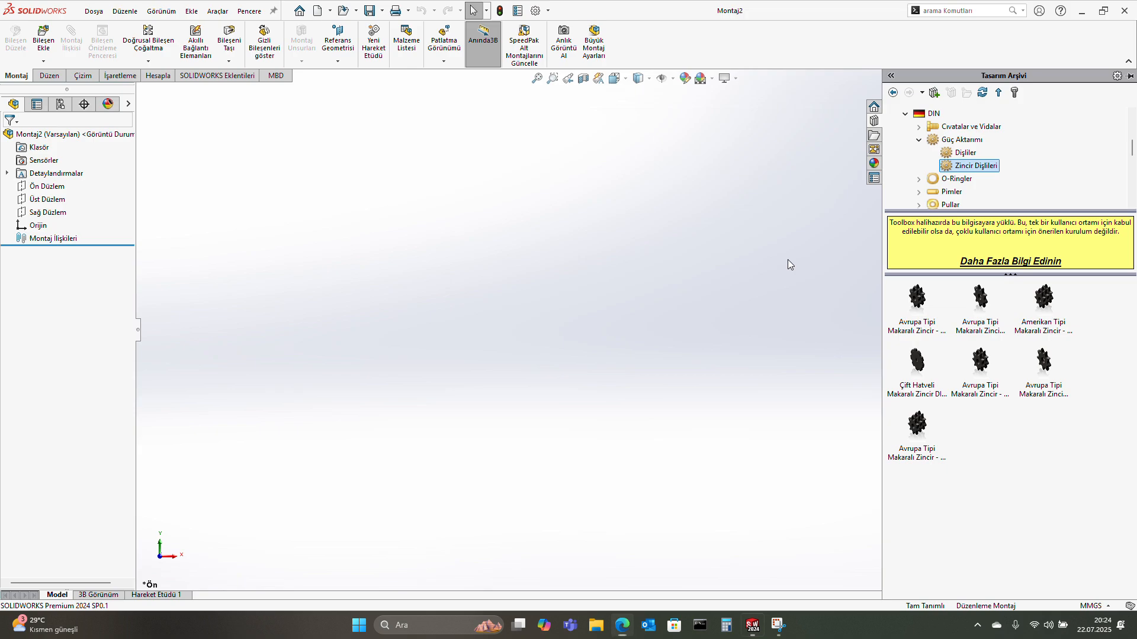
pyautogui.click(1045, 390)
pyautogui.rightClick(1046, 392)
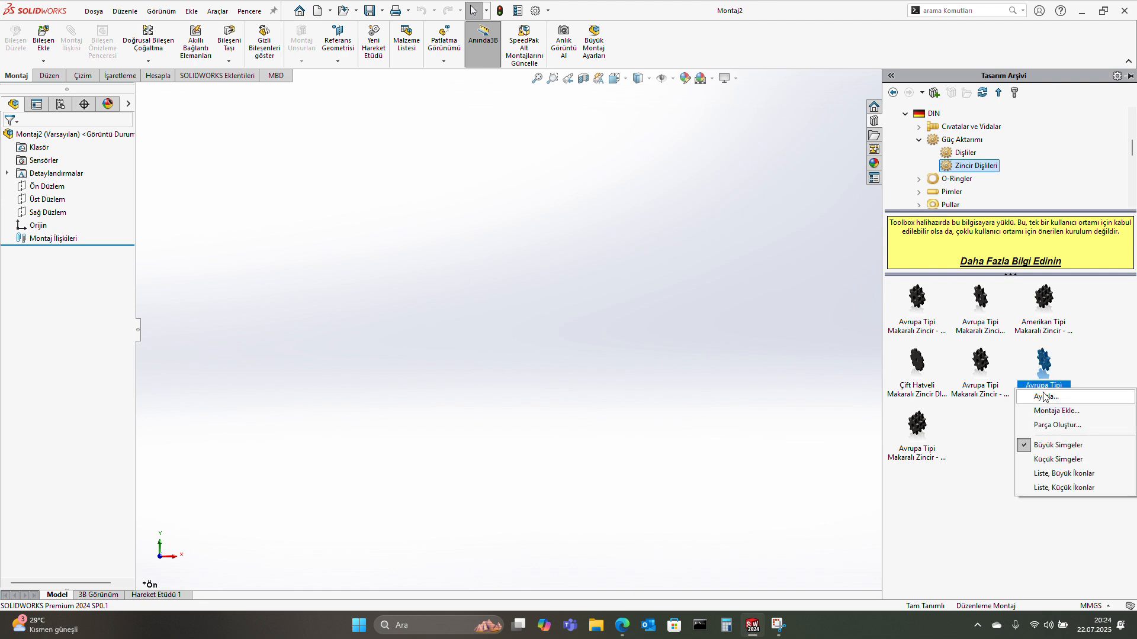
pyautogui.click(1056, 411)
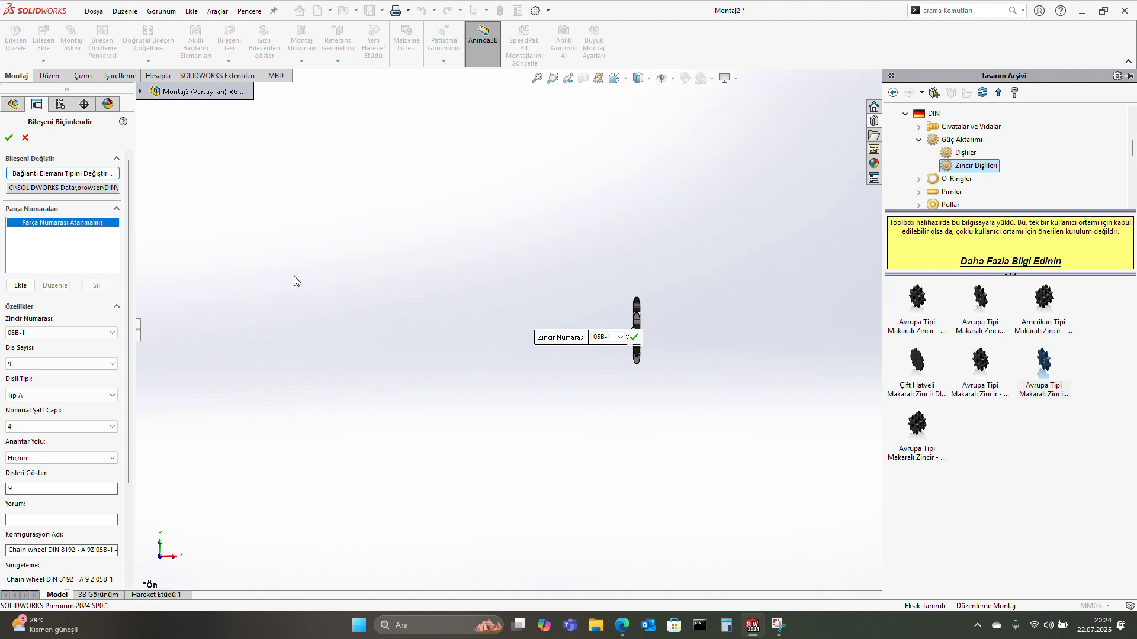
pyautogui.click(61, 334)
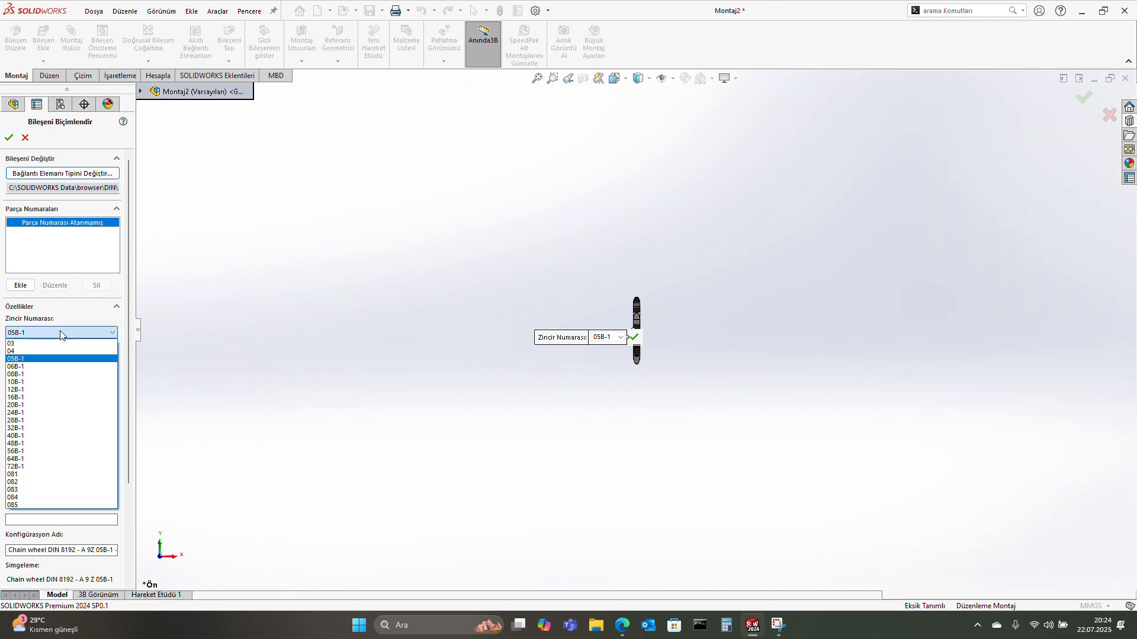
pyautogui.click(21, 359)
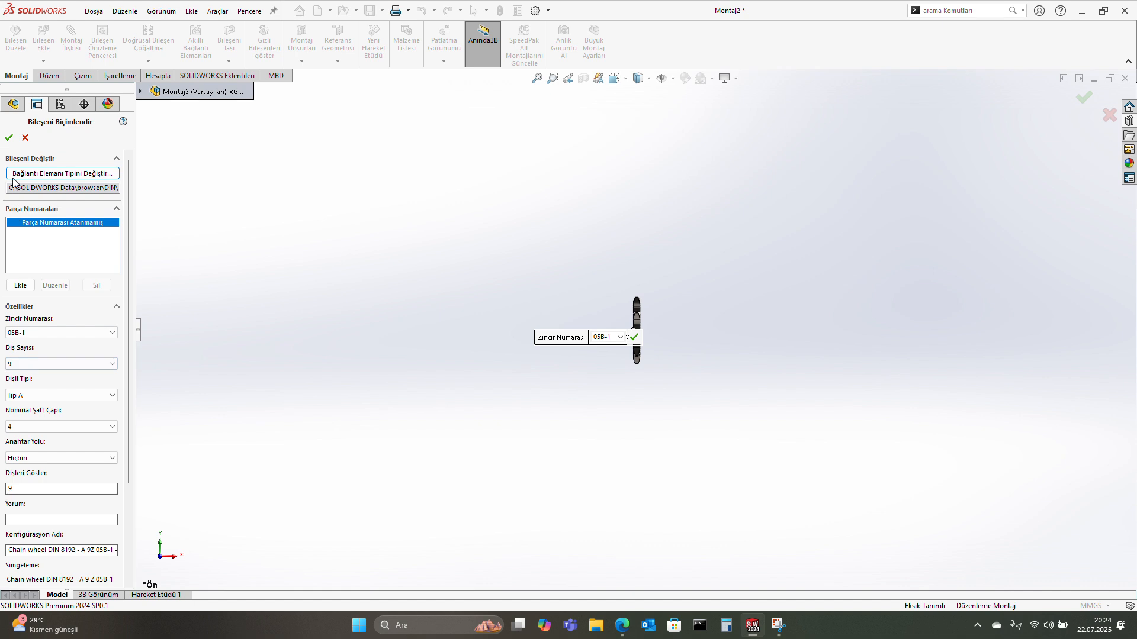
pyautogui.click(9, 138)
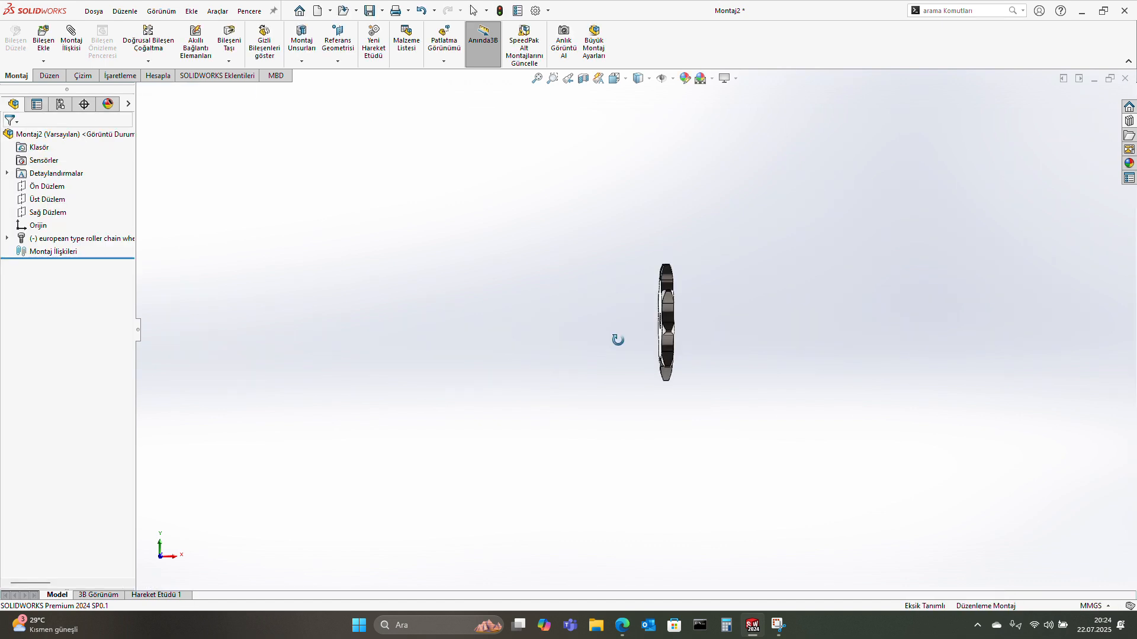
# - Mate the sprocket's flat side face to the assembly's Front Plane (Ön Düzlem)
pyautogui.moveTo(674, 333); pyautogui.dragTo(541, 353, button='middle')
pyautogui.scroll(5, 431, 286)
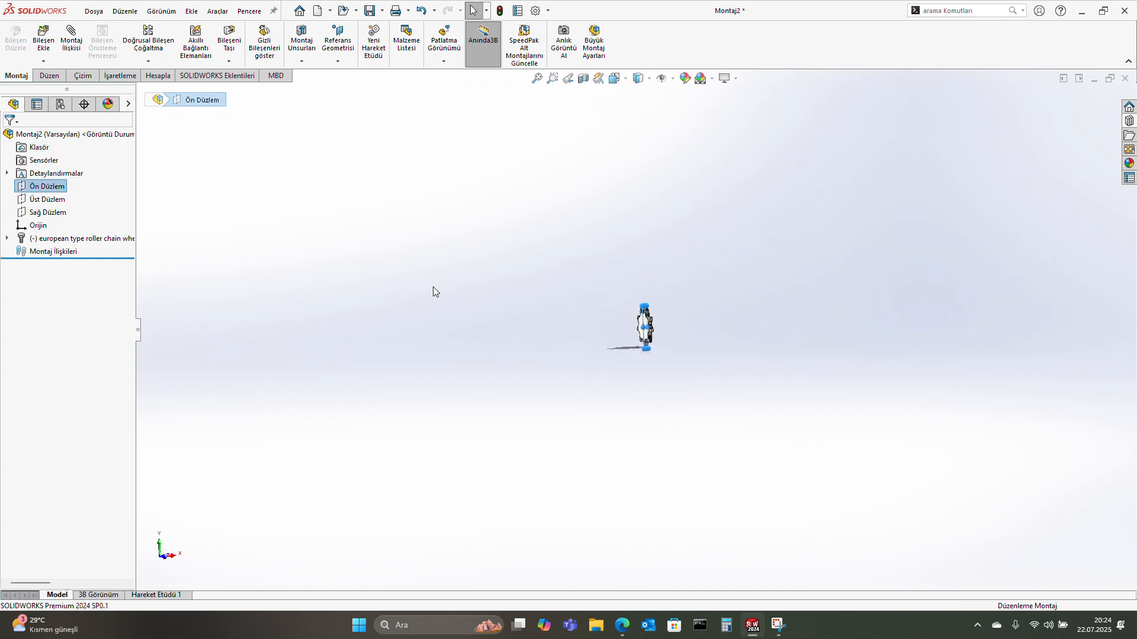
pyautogui.click(6, 238)
pyautogui.scroll(-3, 556, 337)
pyautogui.scroll(-5, 839, 298)
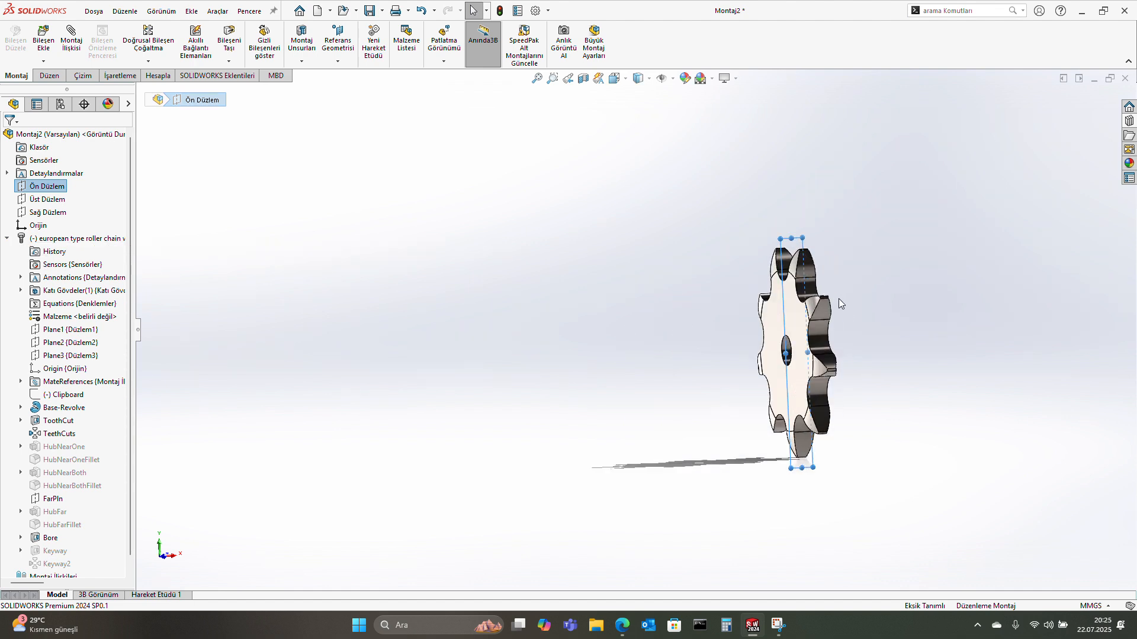
pyautogui.click(757, 328)
pyautogui.moveTo(714, 331); pyautogui.dragTo(705, 332, button='middle')
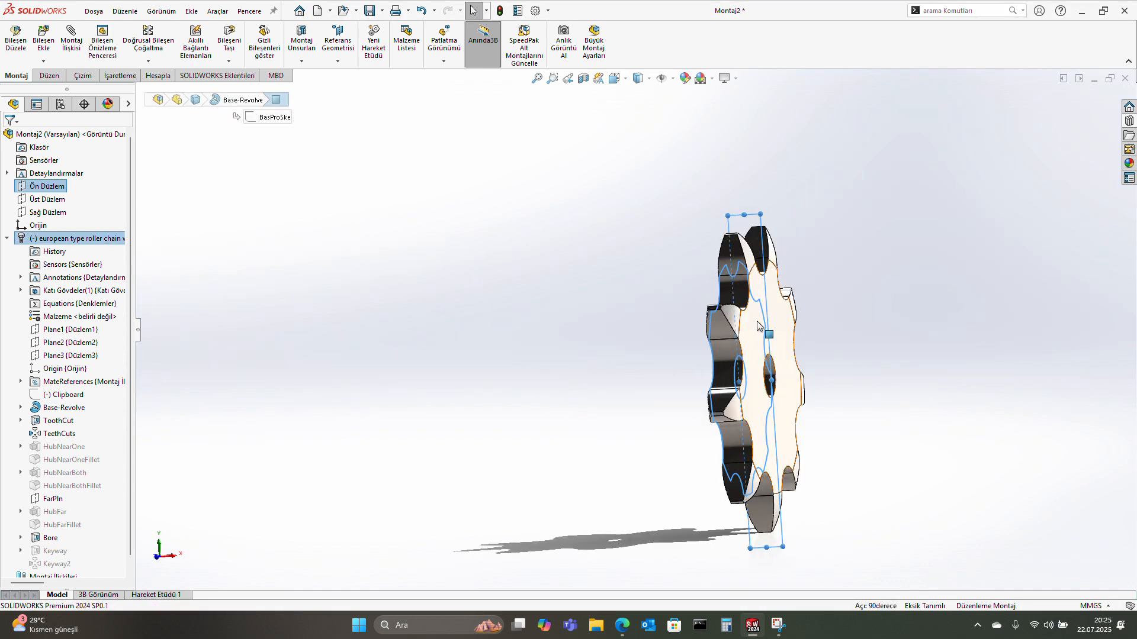
pyautogui.keyDown('ctrl'); pyautogui.click(777, 327); pyautogui.keyUp('ctrl')
pyautogui.click(787, 315)
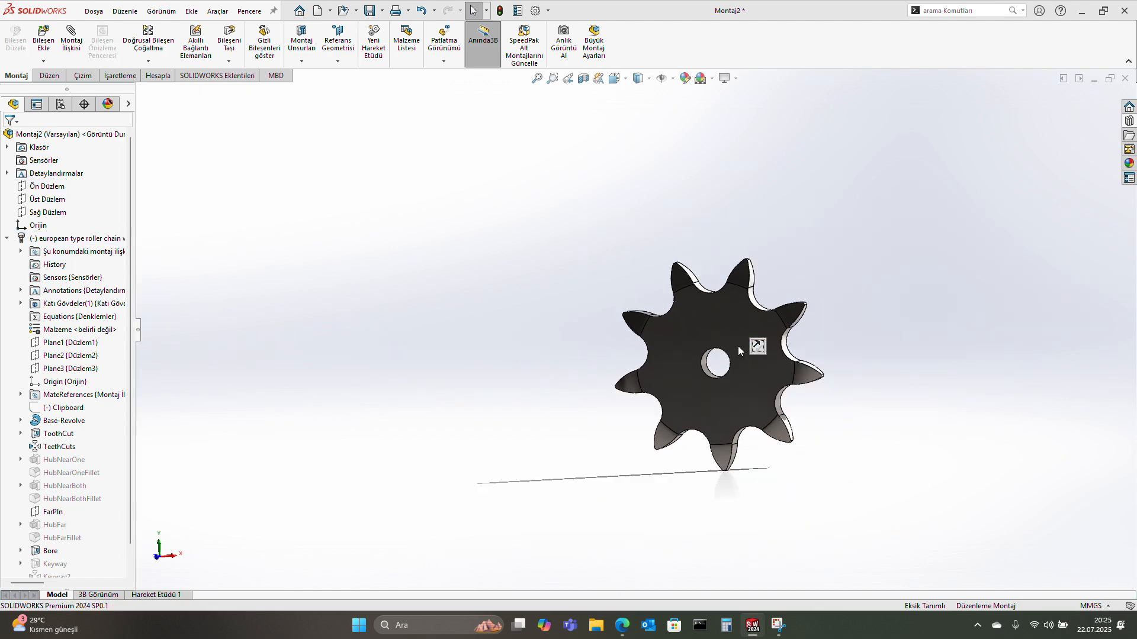
# - On the assembly's Front Plane, sketch a horizontal midpoint line about 176 mm long centred on the origin
pyautogui.press('space')
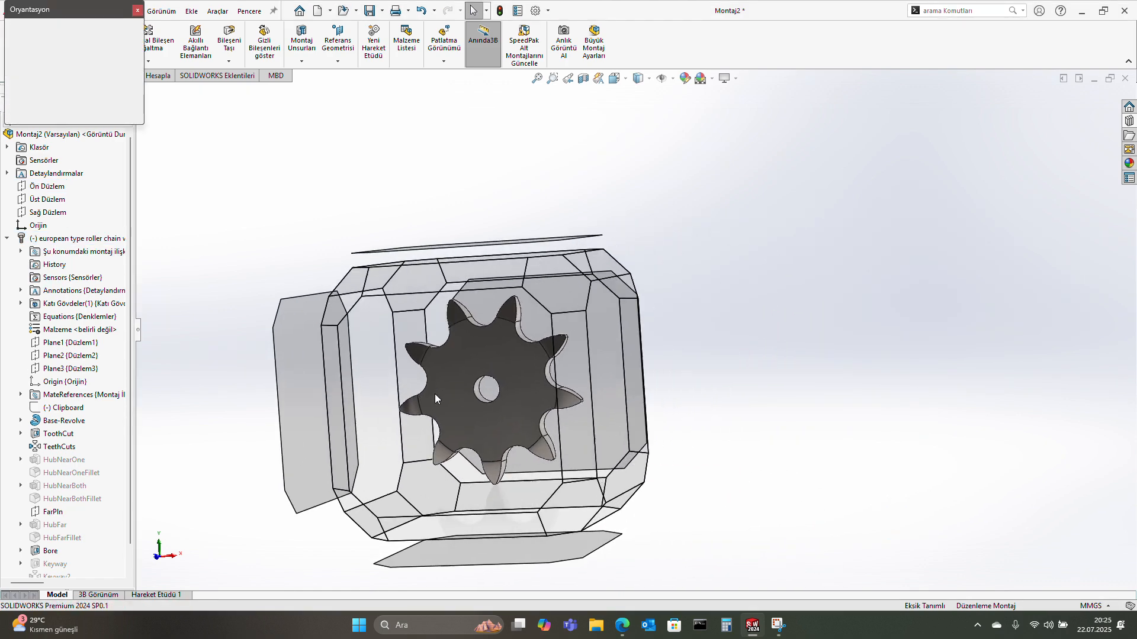
pyautogui.click(435, 393)
pyautogui.scroll(5, 346, 242)
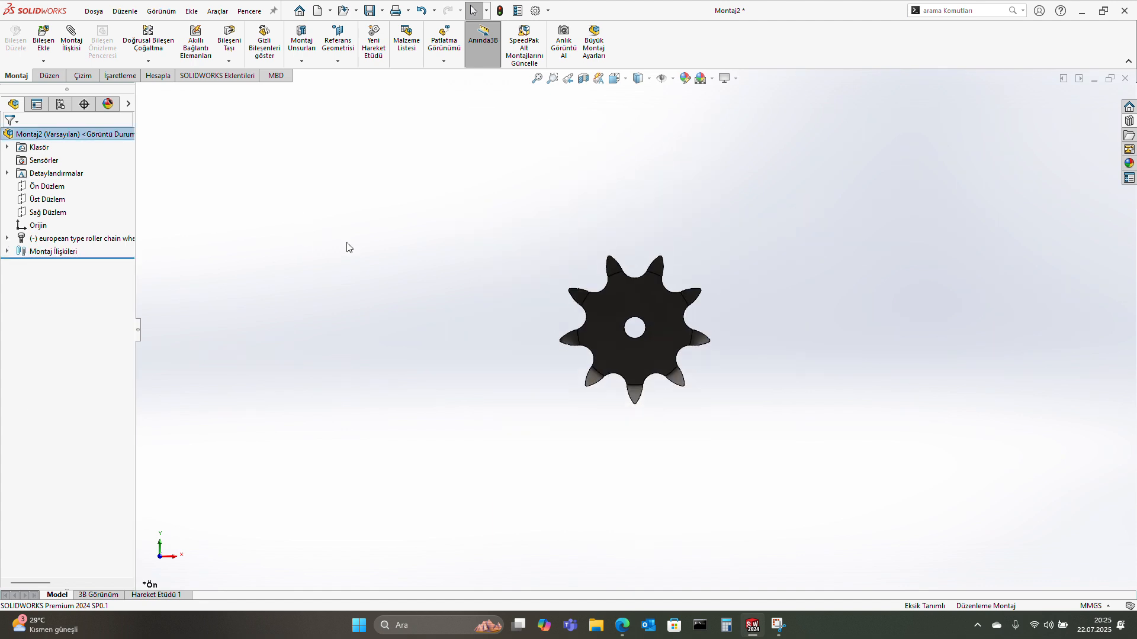
pyautogui.click(83, 76)
pyautogui.click(85, 32)
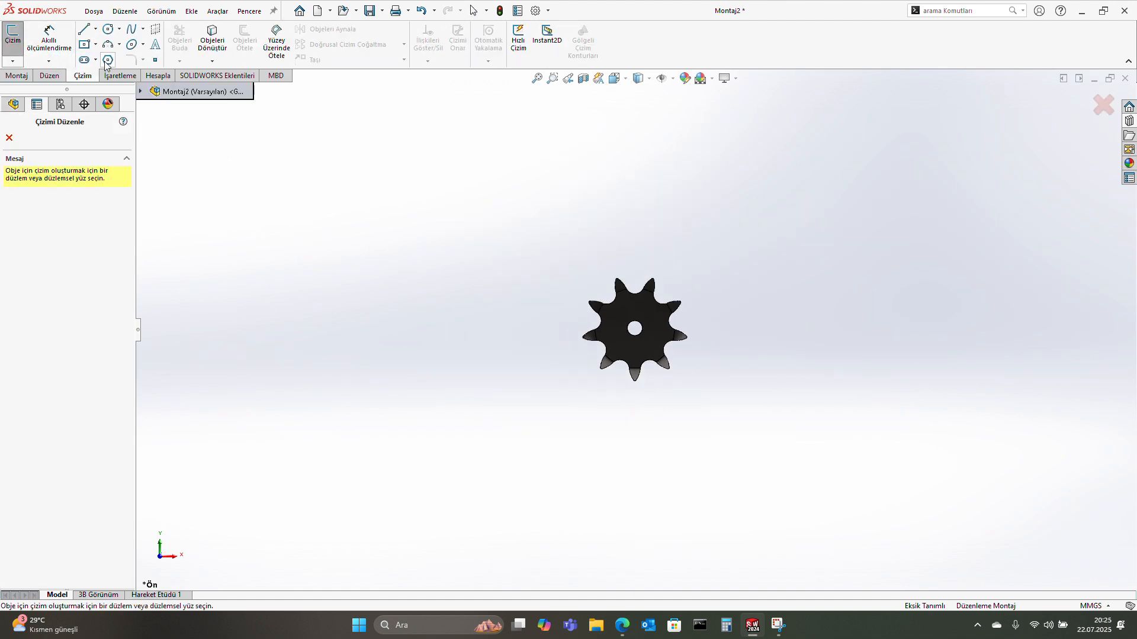
pyautogui.click(95, 29)
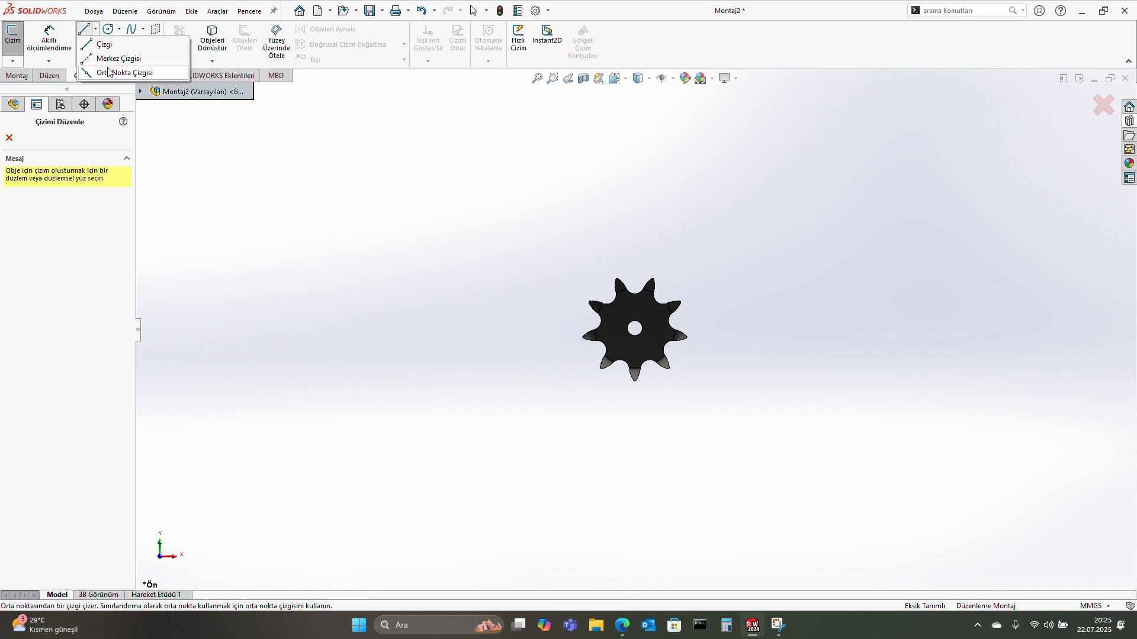
pyautogui.click(119, 73)
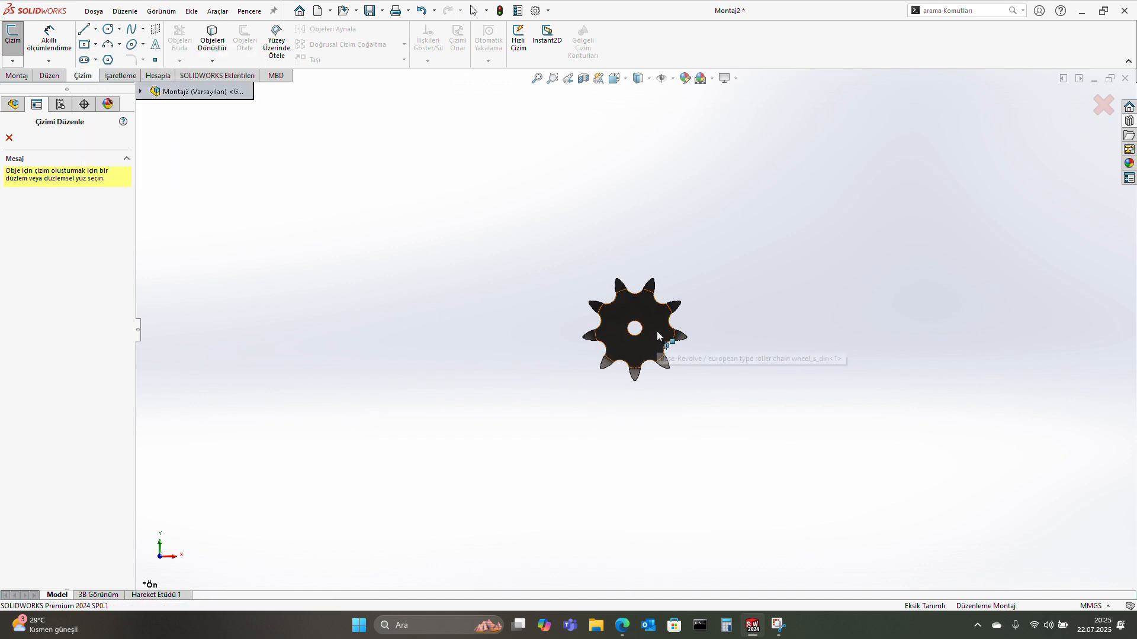
pyautogui.click(140, 92)
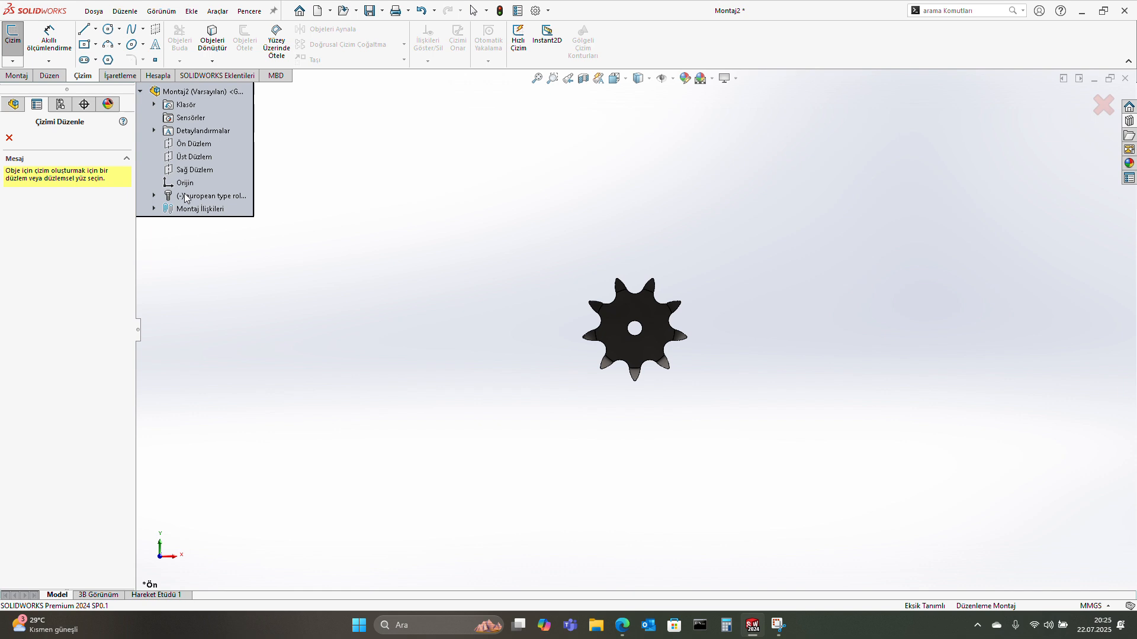
pyautogui.click(183, 144)
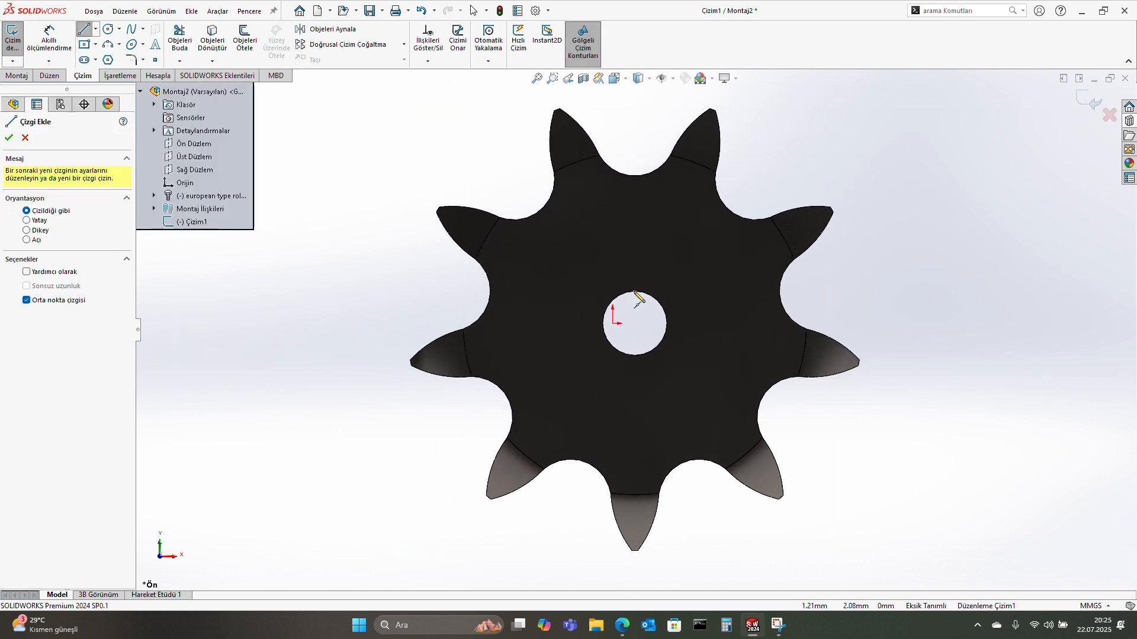
pyautogui.click(613, 323)
pyautogui.scroll(10, 616, 326)
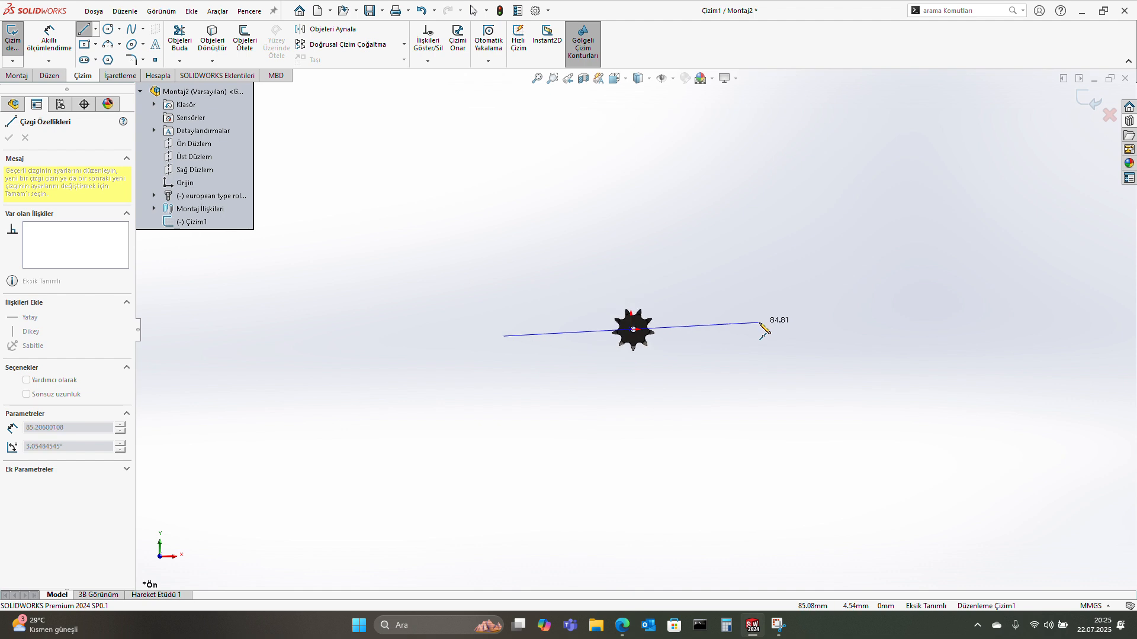
pyautogui.click(764, 330)
# - Dimension the horizontal line's length to 150 mm
pyautogui.moveTo(764, 330); pyautogui.dragTo(744, 302, button='right')
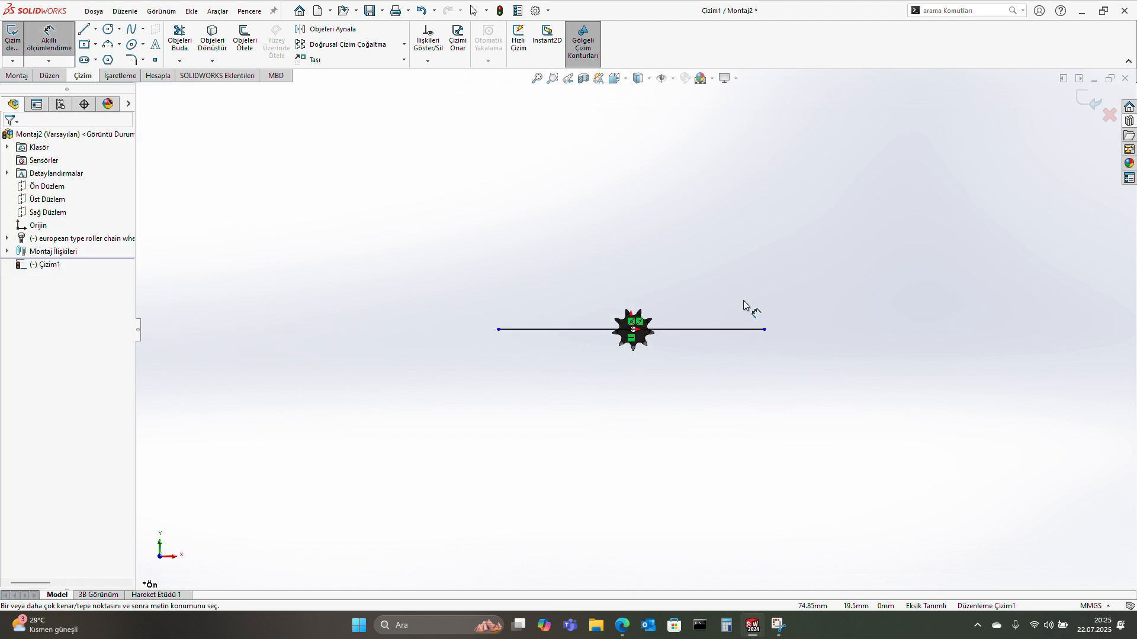
pyautogui.click(729, 330)
pyautogui.click(728, 382)
pyautogui.write('1')
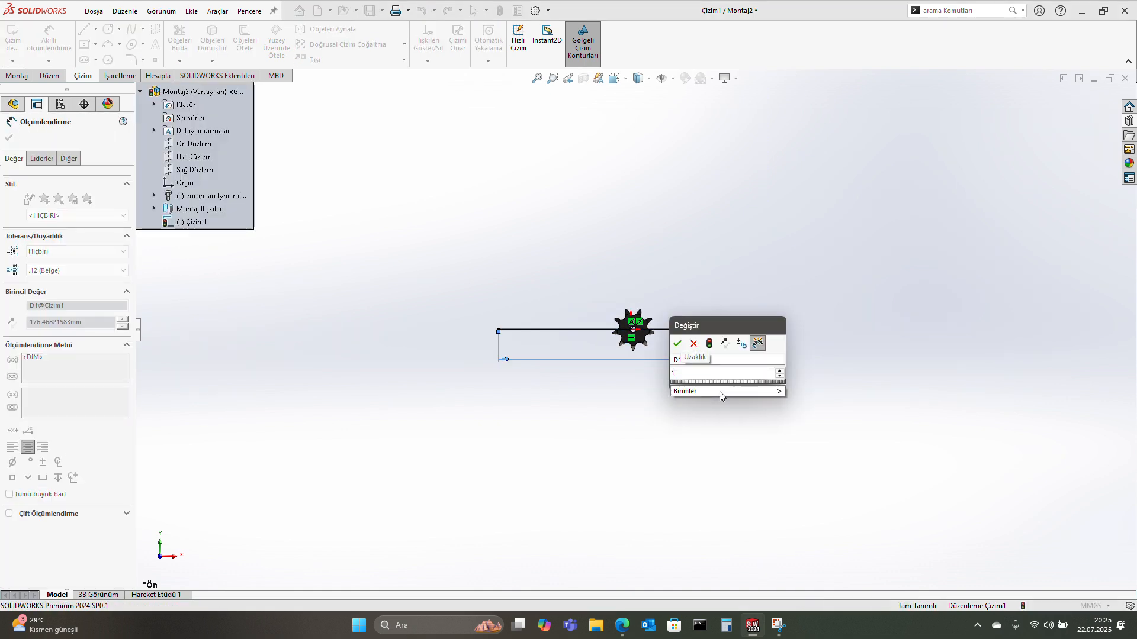
pyautogui.write('50')
pyautogui.press('Return')
pyautogui.scroll(5, 655, 347)
pyautogui.press('Escape')
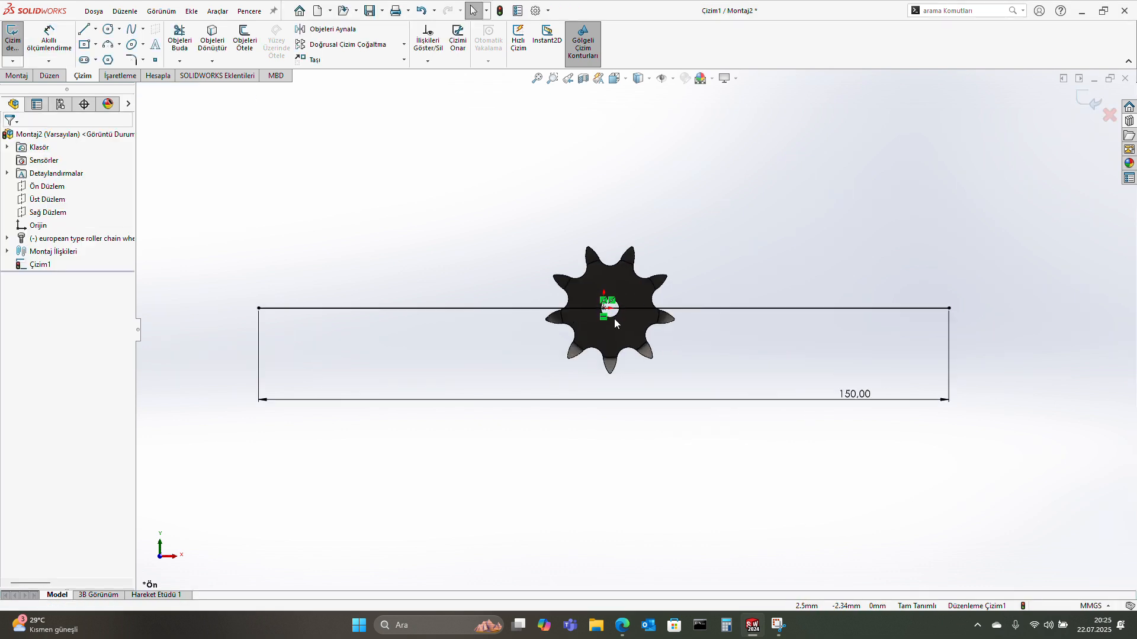
# - Close a rectangle about 41 mm tall below the 150 mm horizontal line with two vertical lines and one horizontal line
pyautogui.scroll(-2, 615, 320)
pyautogui.scroll(4, 654, 395)
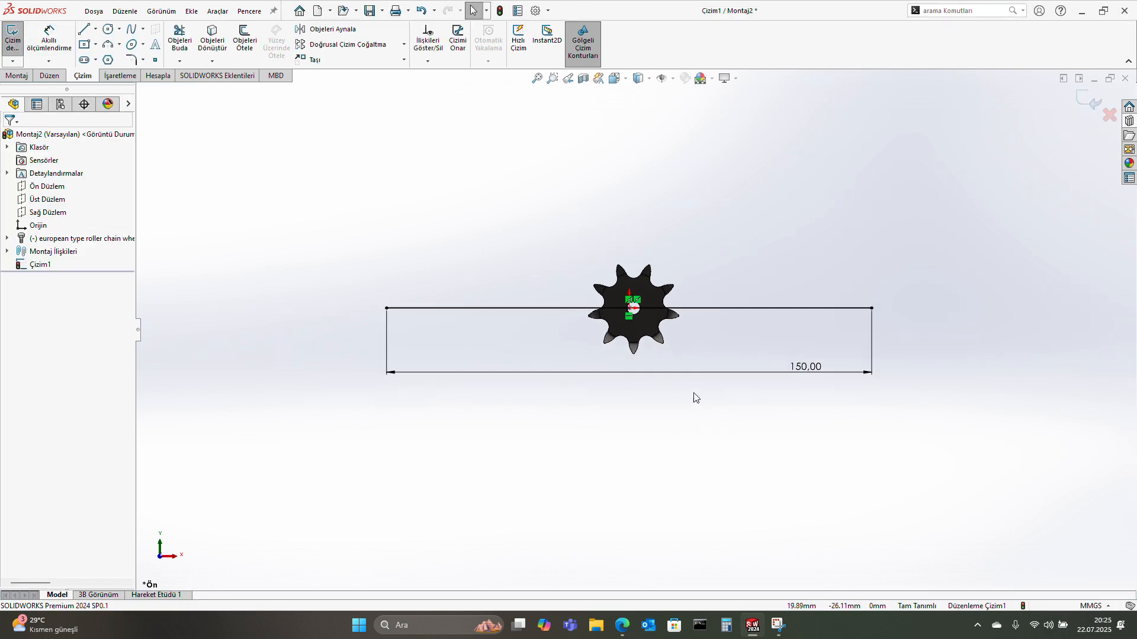
pyautogui.press('l')
pyautogui.click(870, 308)
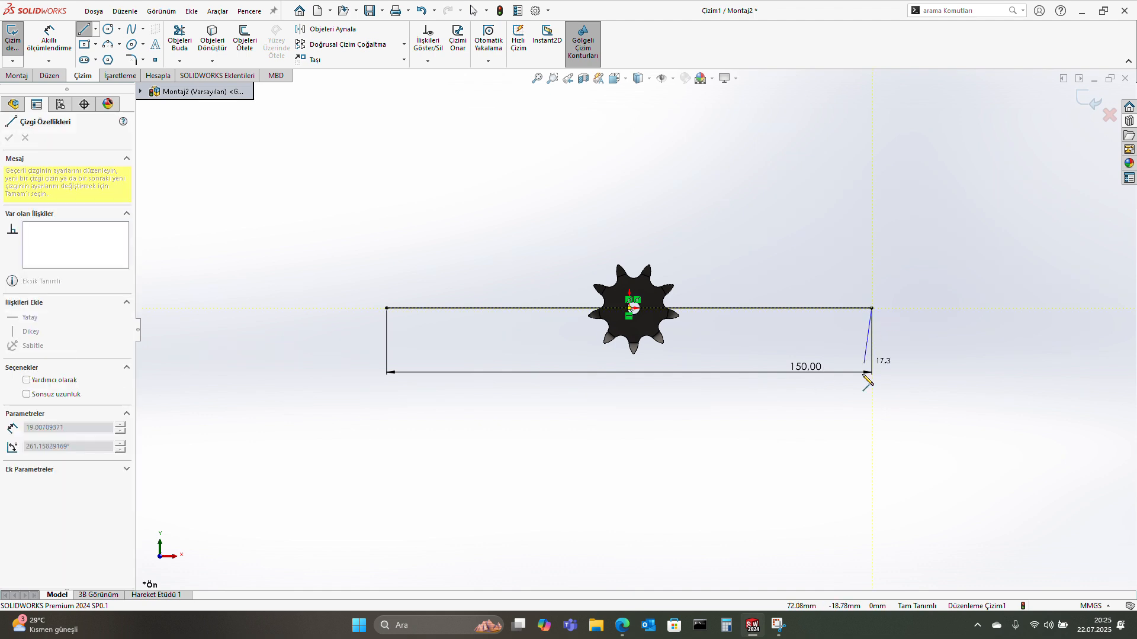
pyautogui.click(870, 440)
pyautogui.click(387, 439)
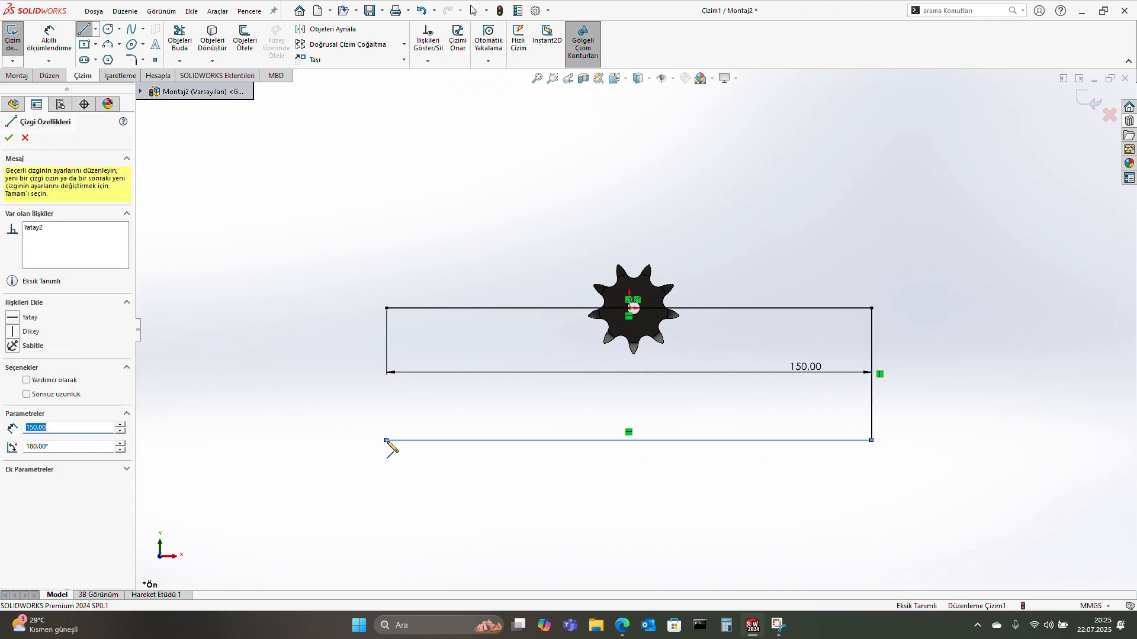
pyautogui.click(386, 308)
pyautogui.press('Escape')
# - Dimension the rectangle's height to 50 mm and exit the sketch
pyautogui.press('d')
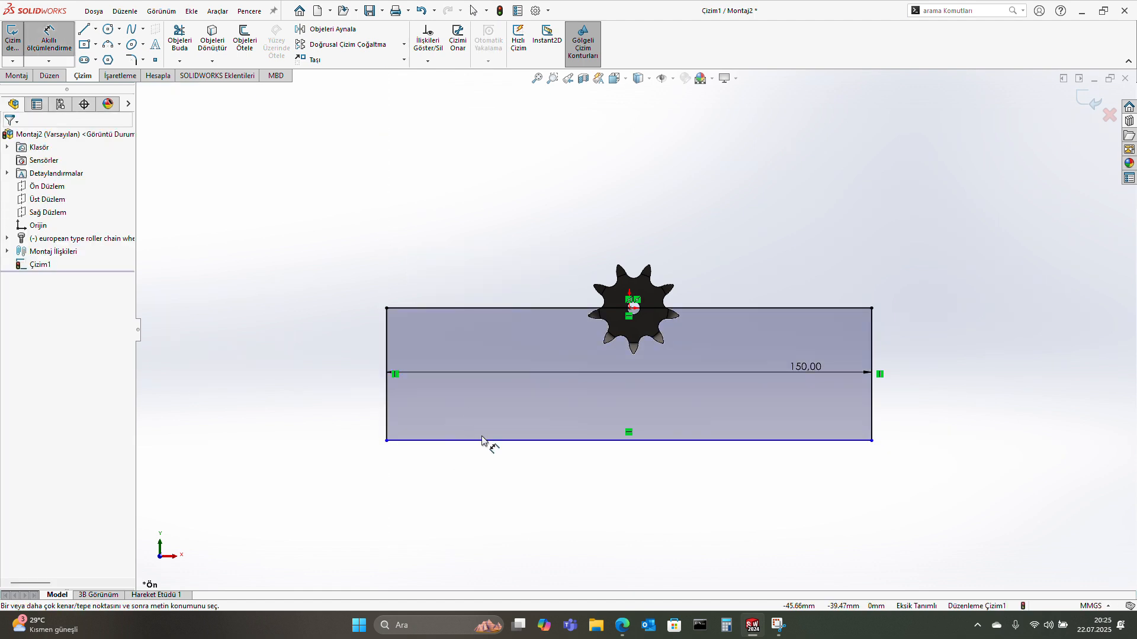
pyautogui.click(389, 402)
pyautogui.click(340, 385)
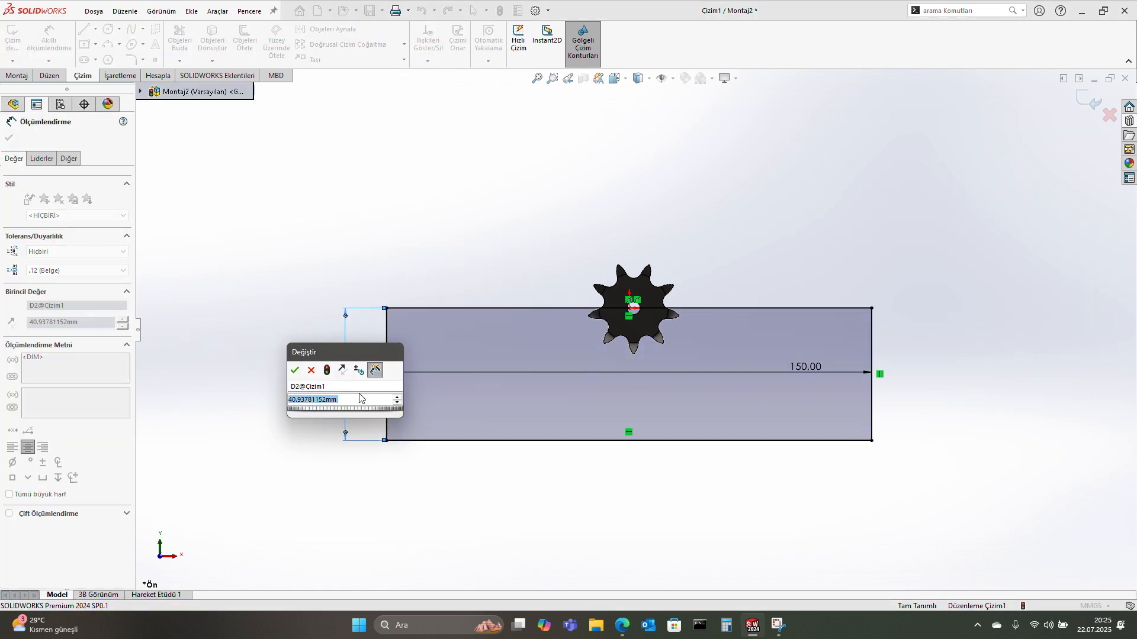
pyautogui.press('Return')
pyautogui.rightClick(359, 394)
pyautogui.click(344, 385)
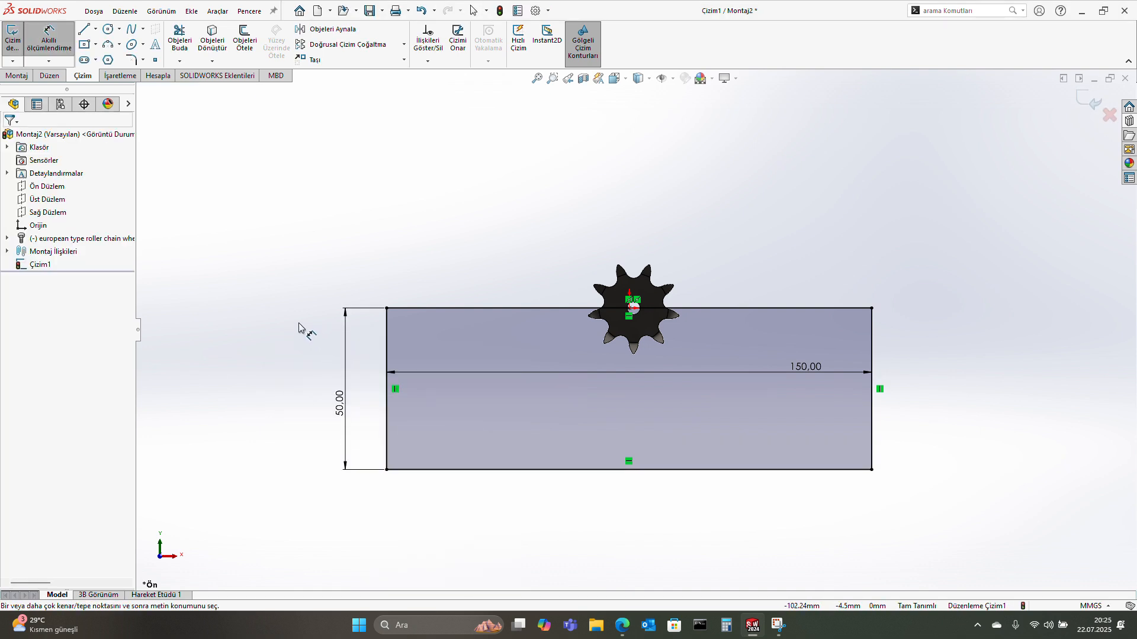
pyautogui.click(7, 37)
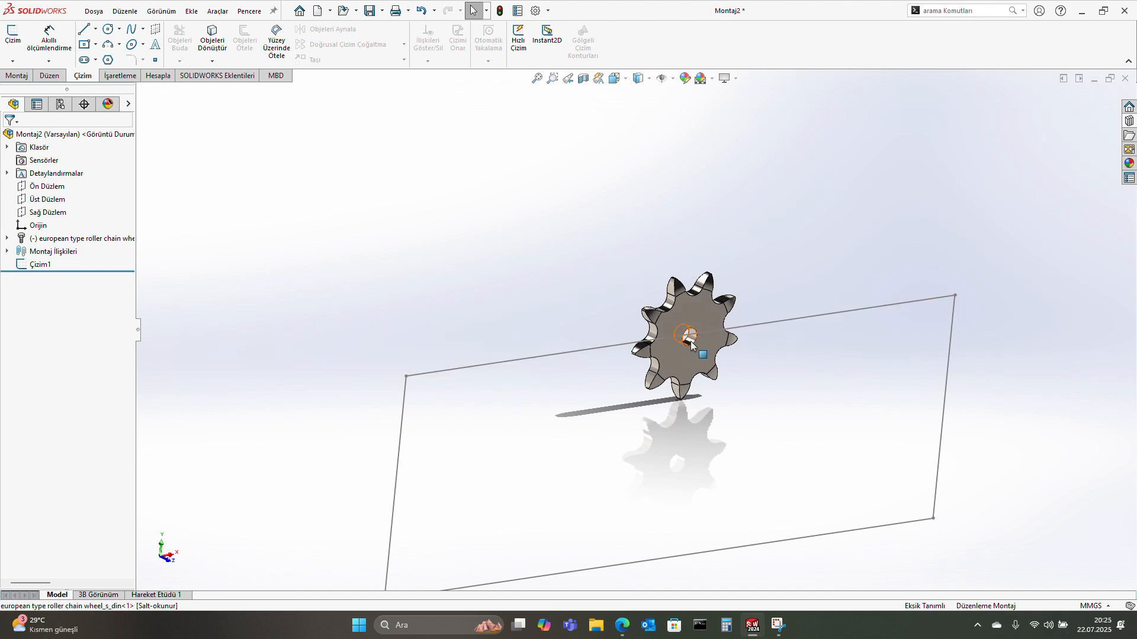
# - Add a coincident mate between the sprocket's bore and the sketch rectangle's upper-left corner point
pyautogui.click(689, 341)
pyautogui.keyDown('ctrl'); pyautogui.click(406, 377); pyautogui.keyUp('ctrl')
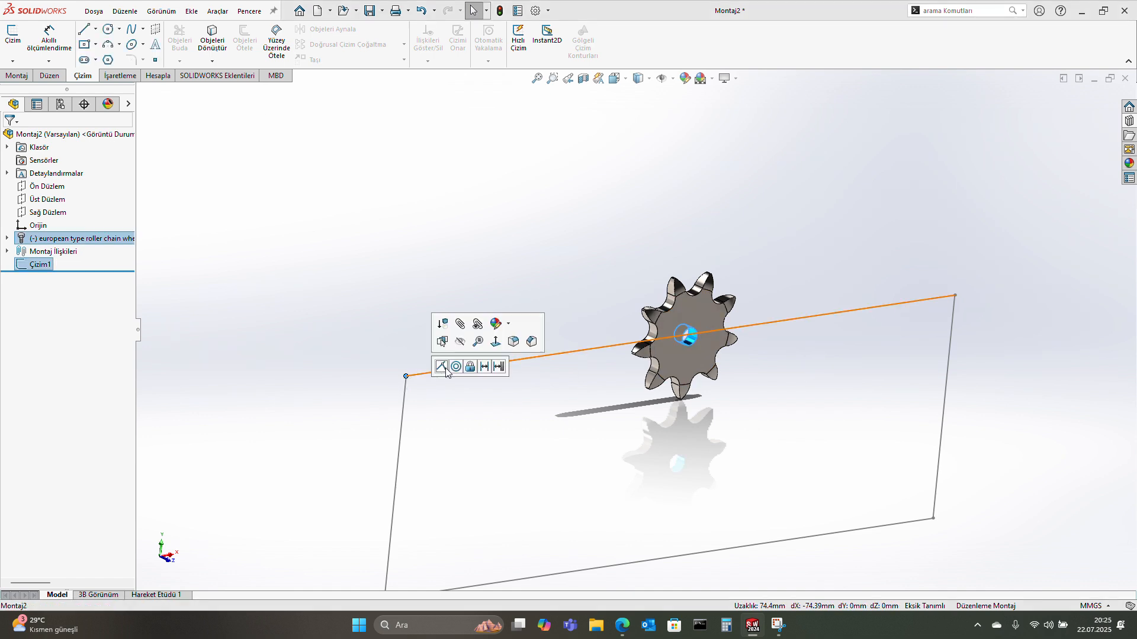
pyautogui.click(443, 368)
pyautogui.scroll(-3, 423, 365)
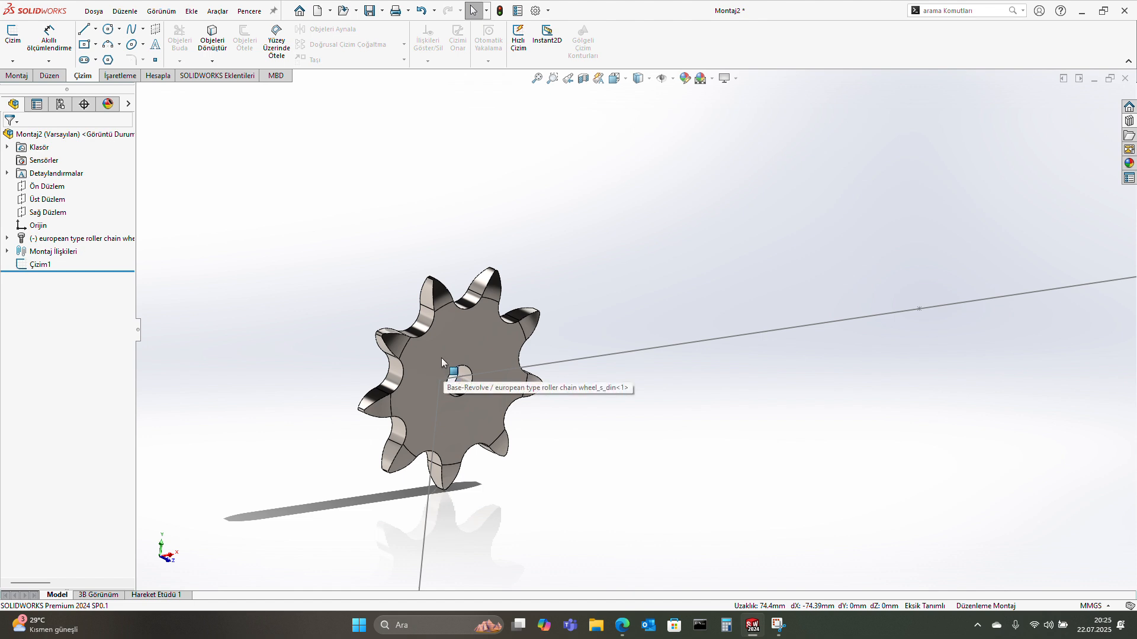
# - Change the coincident mate between the sprocket's bore and the sketch corner to Concentric (Eş Merkezli)
pyautogui.click(7, 251)
pyautogui.click(70, 278)
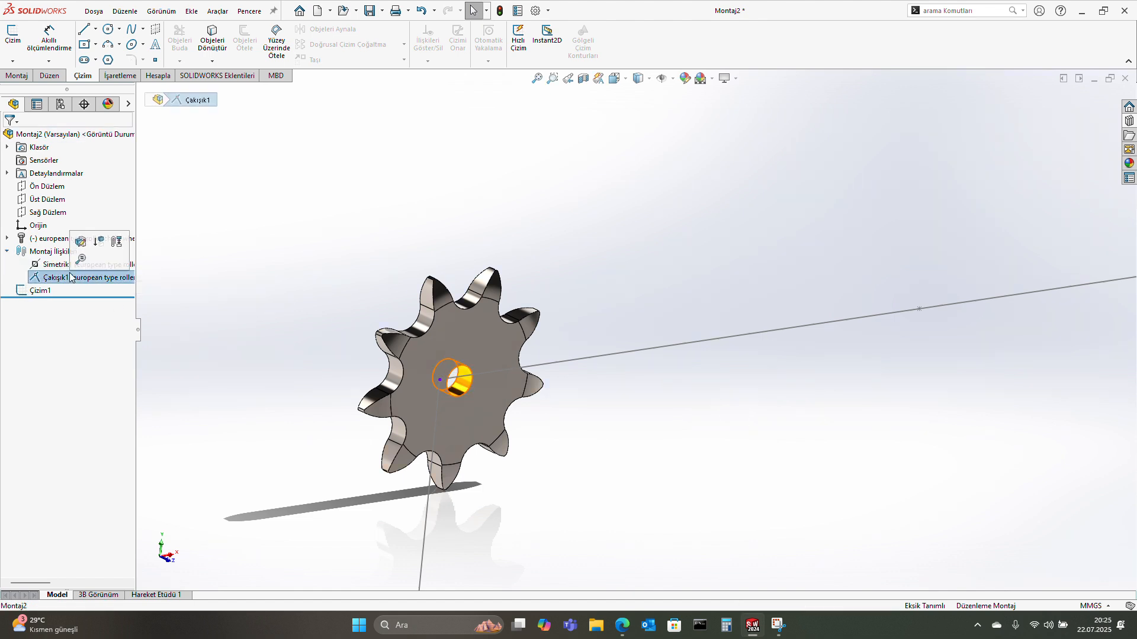
pyautogui.click(77, 250)
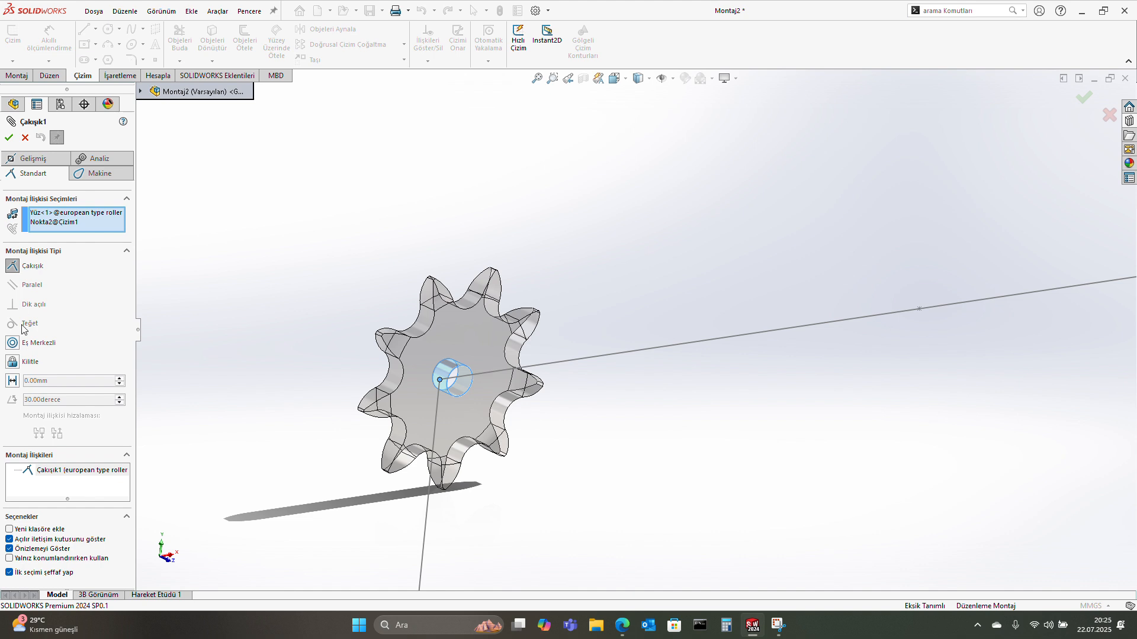
pyautogui.click(12, 345)
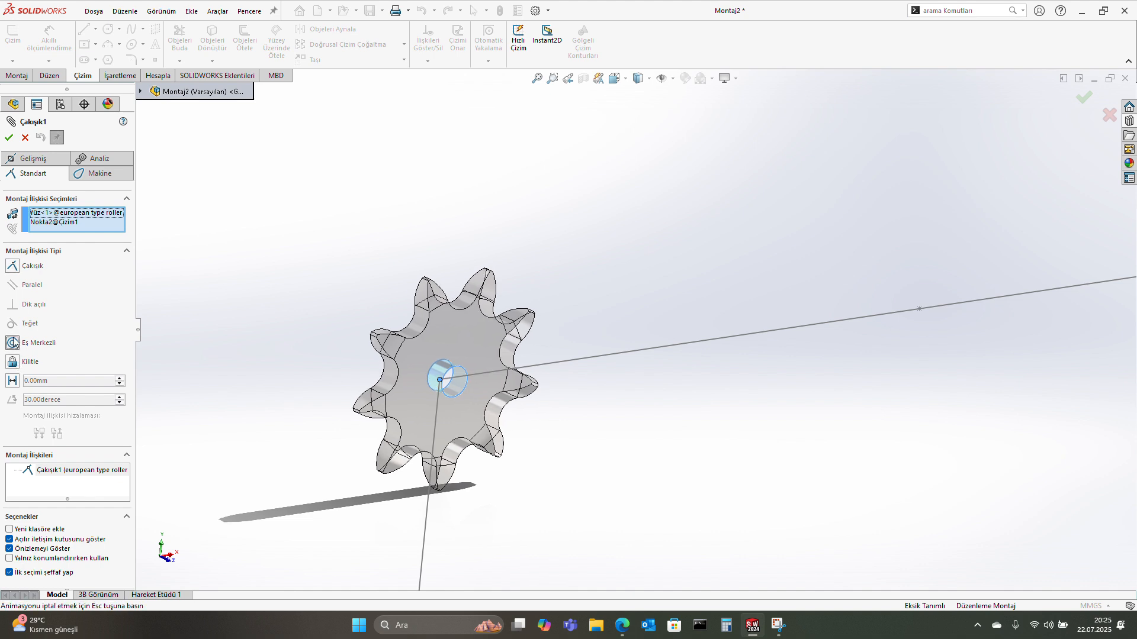
pyautogui.click(9, 139)
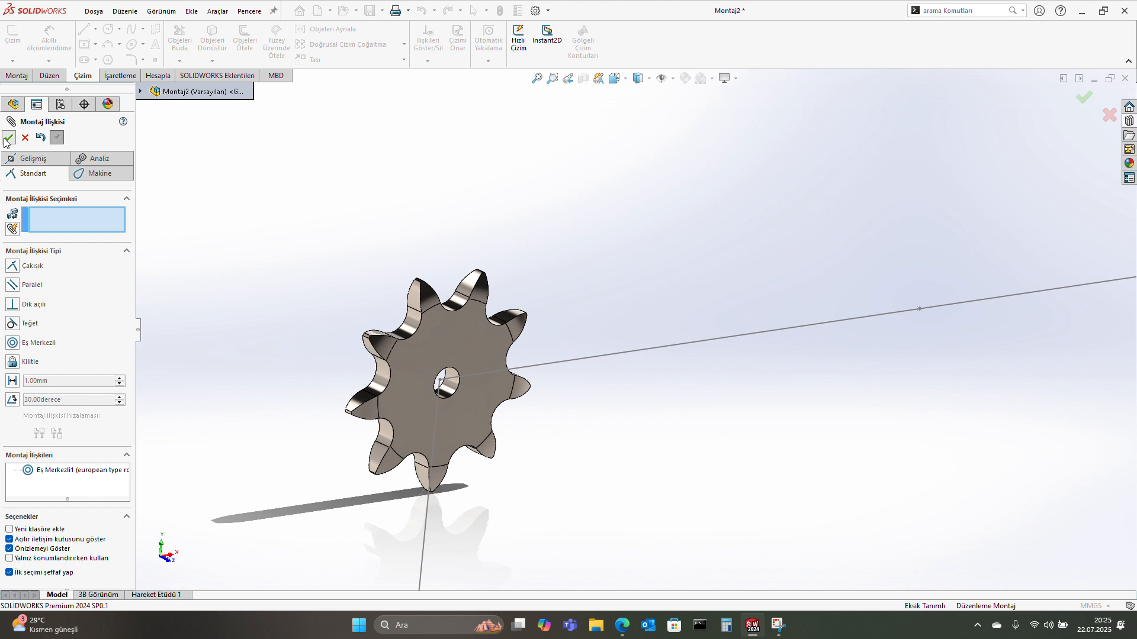
pyautogui.click(5, 139)
# - Copy the sprocket below the first one and make the flat faces of both sprockets coincident
pyautogui.moveTo(508, 370); pyautogui.dragTo(463, 352, button='middle')
pyautogui.moveTo(462, 352); pyautogui.dragTo(413, 355)
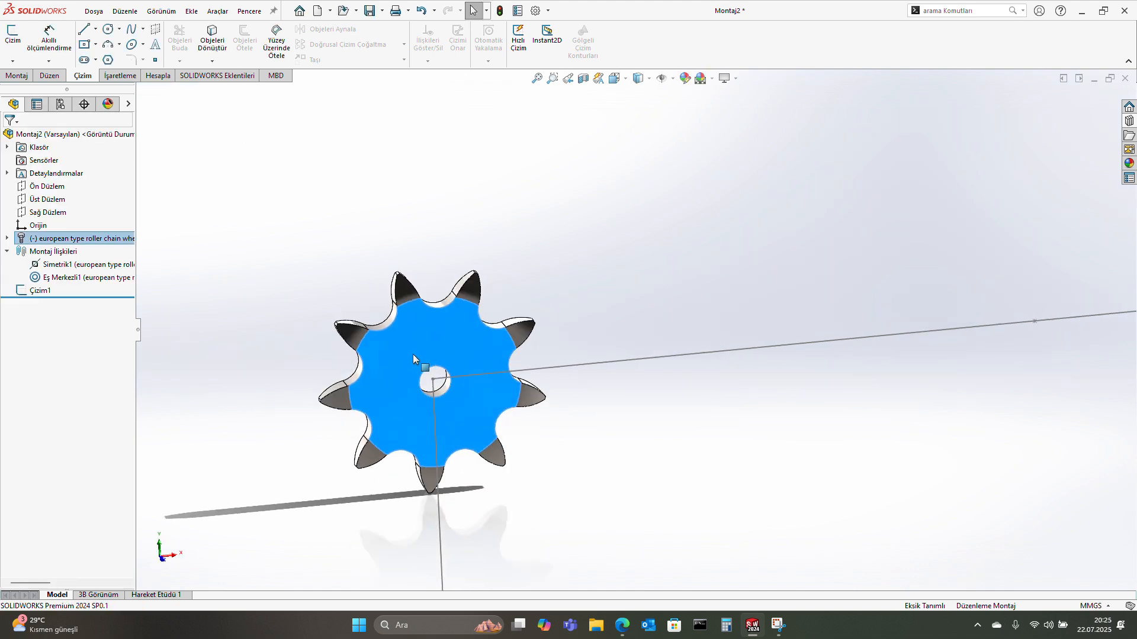
pyautogui.scroll(4, 413, 355)
pyautogui.keyDown('ctrl'); pyautogui.moveTo(543, 364); pyautogui.dragTo(521, 545); pyautogui.keyUp('ctrl')
pyautogui.scroll(-6, 515, 541)
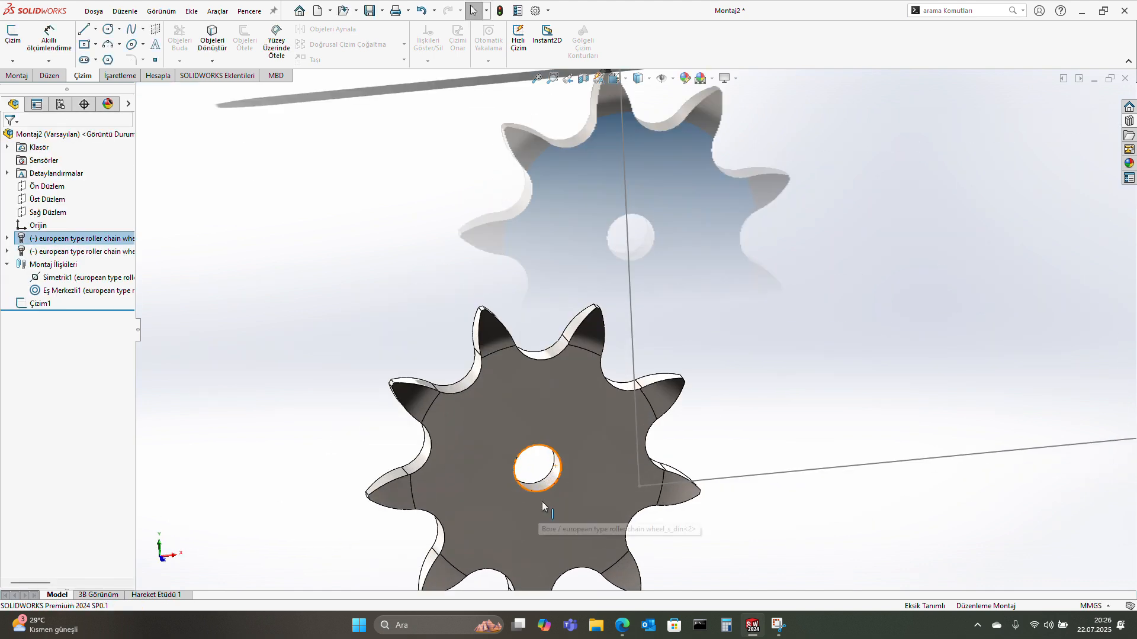
pyautogui.click(602, 399)
pyautogui.scroll(3, 602, 400)
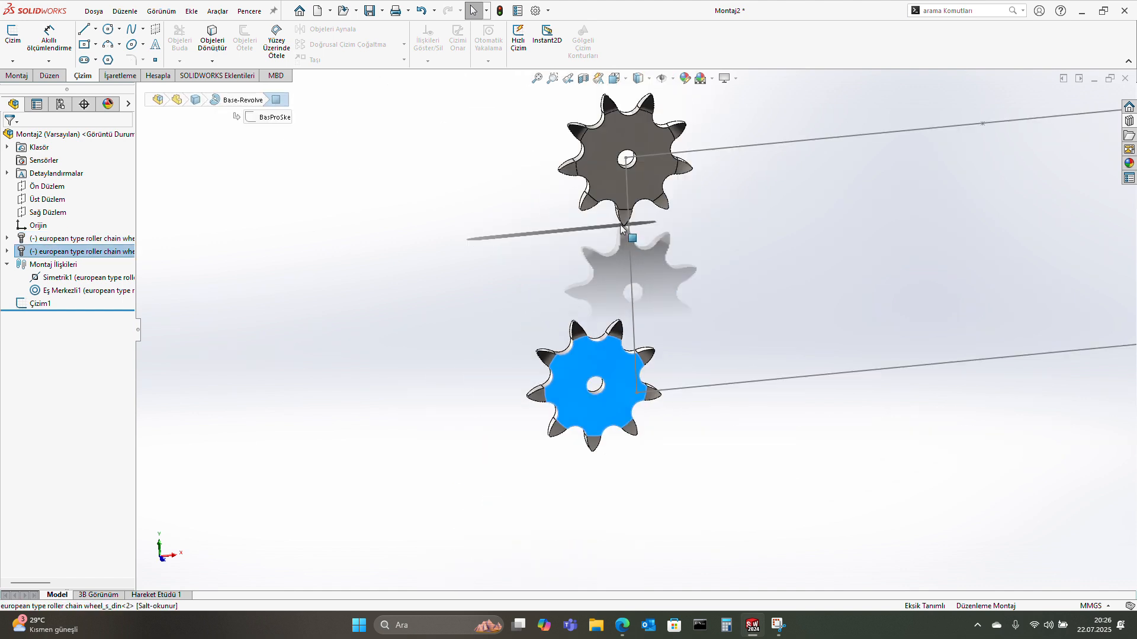
pyautogui.keyDown('ctrl'); pyautogui.click(649, 178); pyautogui.keyUp('ctrl')
pyautogui.click(681, 166)
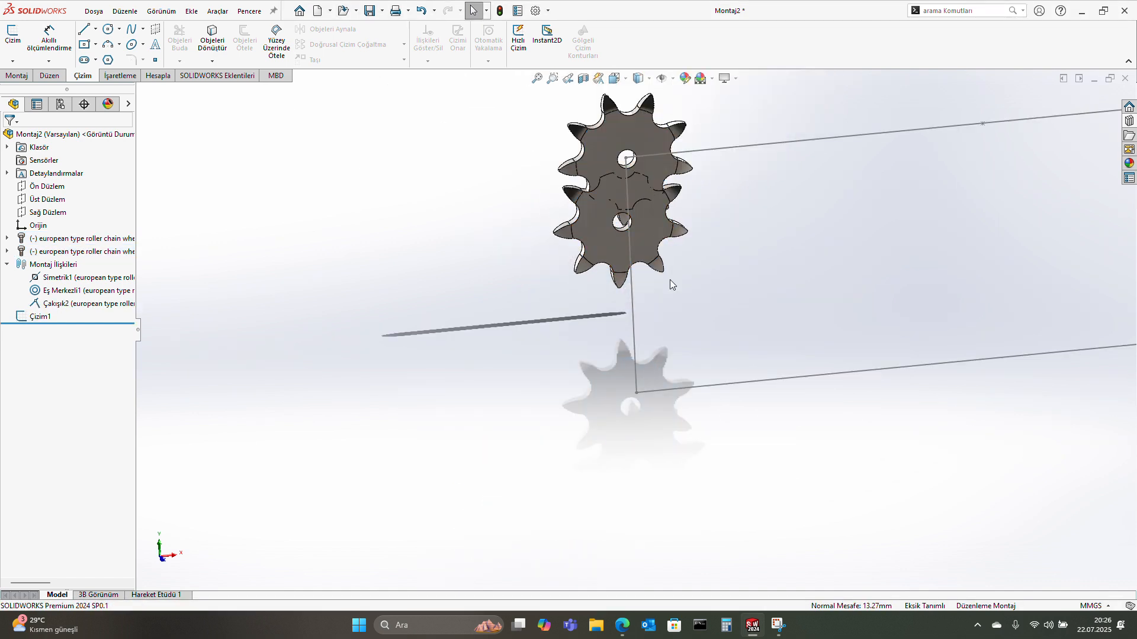
# - Mate the second sprocket's bore concentric with the rectangle's lower-left corner point
pyautogui.moveTo(650, 246); pyautogui.dragTo(672, 353)
pyautogui.scroll(-4, 658, 349)
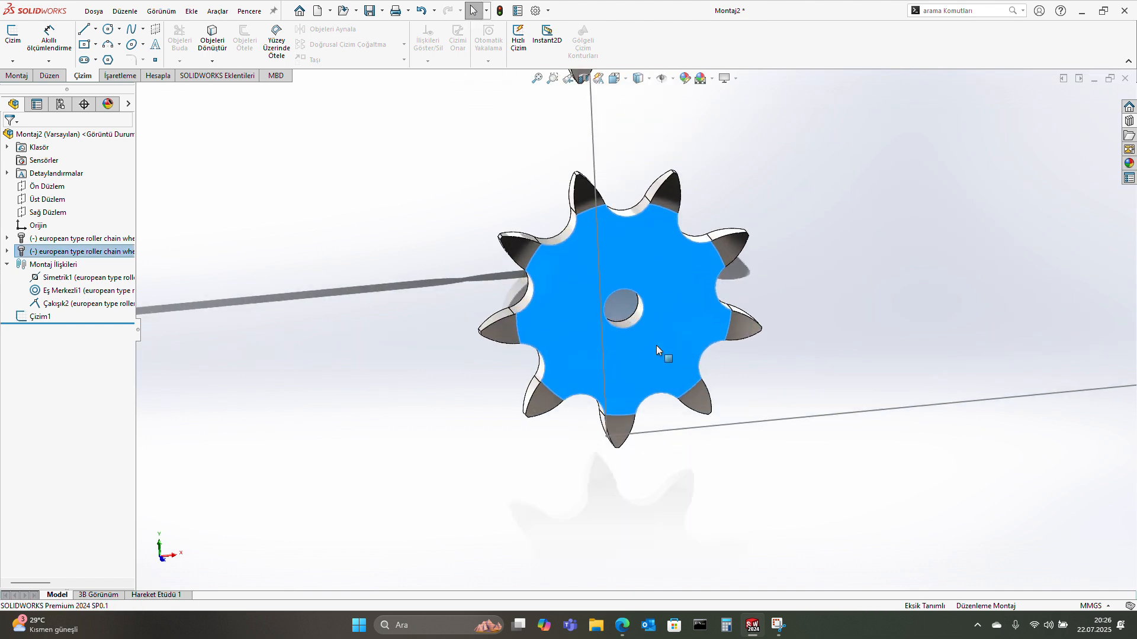
pyautogui.click(633, 322)
pyautogui.scroll(-3, 657, 420)
pyautogui.keyDown('ctrl'); pyautogui.click(594, 448); pyautogui.keyUp('ctrl')
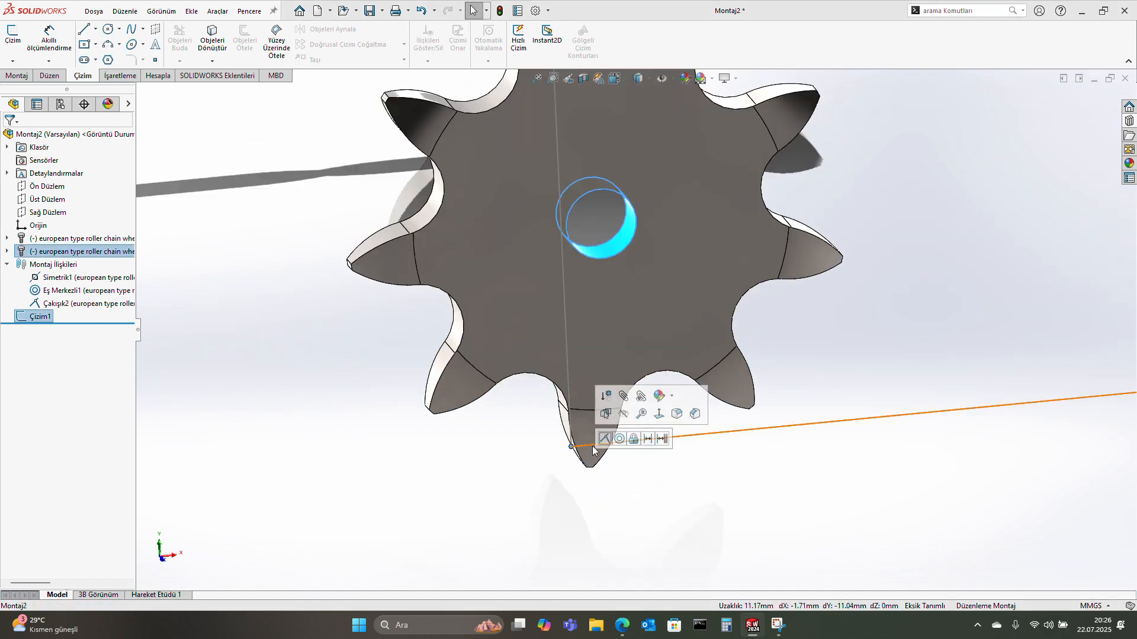
pyautogui.click(619, 438)
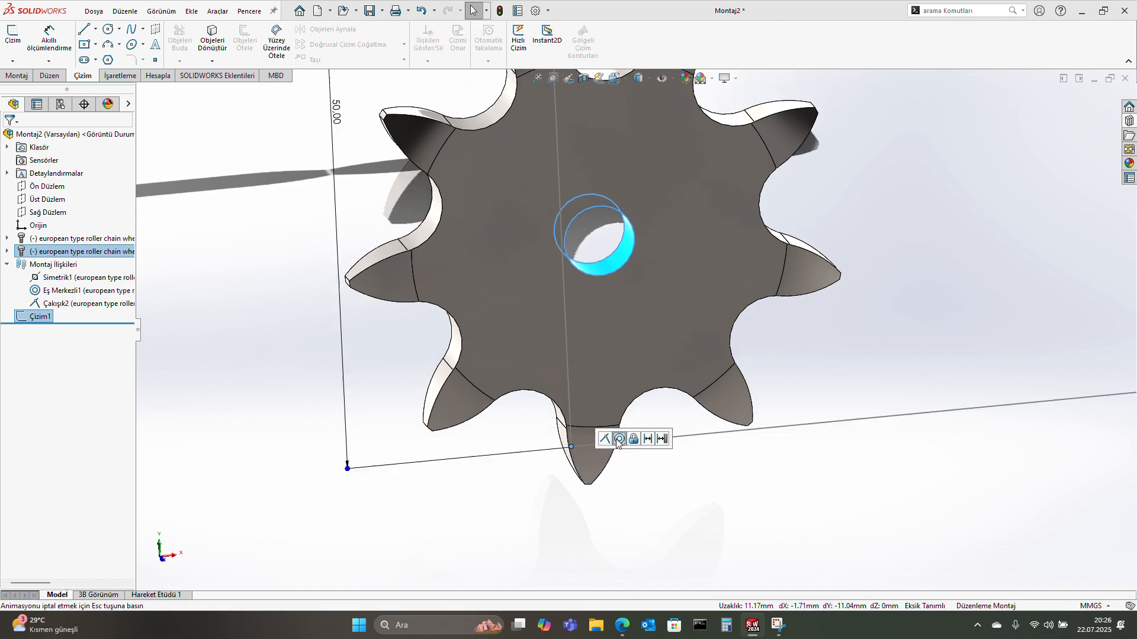
# - Copy the lower-left sprocket to its right and make the copy's flat face coincident with the source sprocket's face
pyautogui.scroll(5, 632, 379)
pyautogui.keyDown('ctrl'); pyautogui.moveTo(632, 379); pyautogui.dragTo(850, 411); pyautogui.keyUp('ctrl')
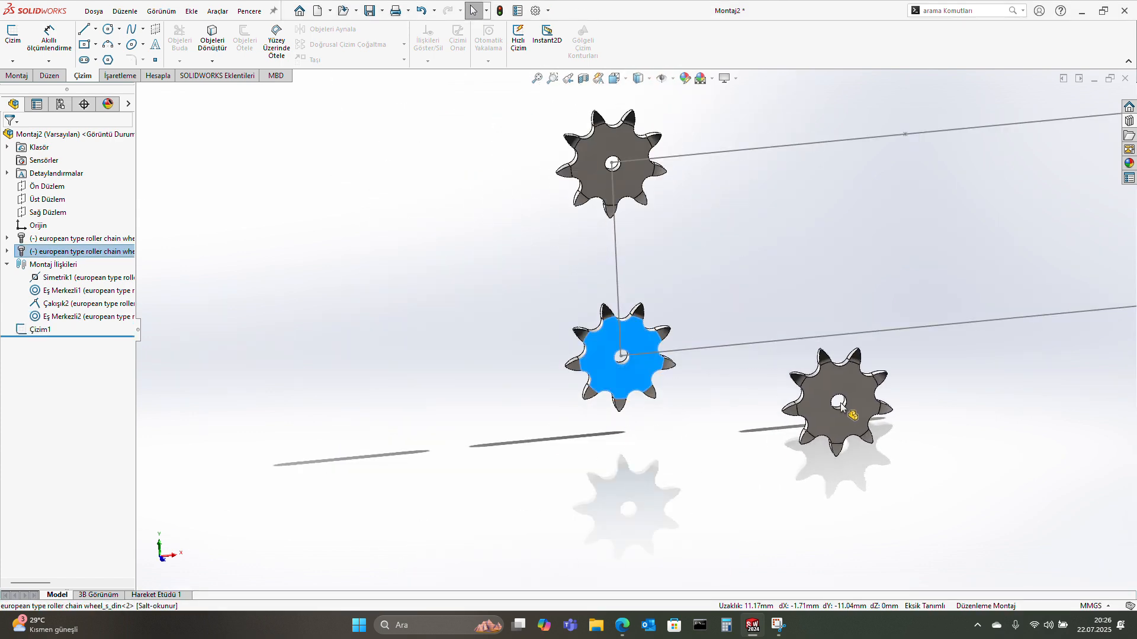
pyautogui.scroll(-3, 852, 408)
pyautogui.keyDown('ctrl'); pyautogui.click(856, 407); pyautogui.keyUp('ctrl')
pyautogui.click(860, 374)
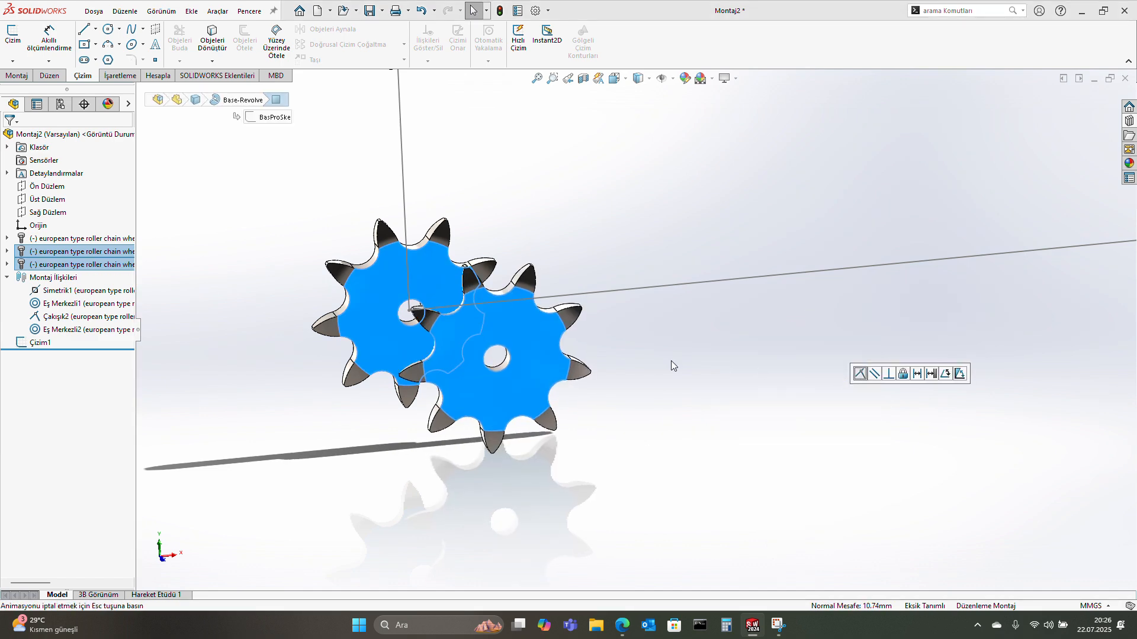
# - Mate the third sprocket's bore concentric with the rectangle's lower-right corner point
pyautogui.moveTo(516, 339); pyautogui.dragTo(734, 347)
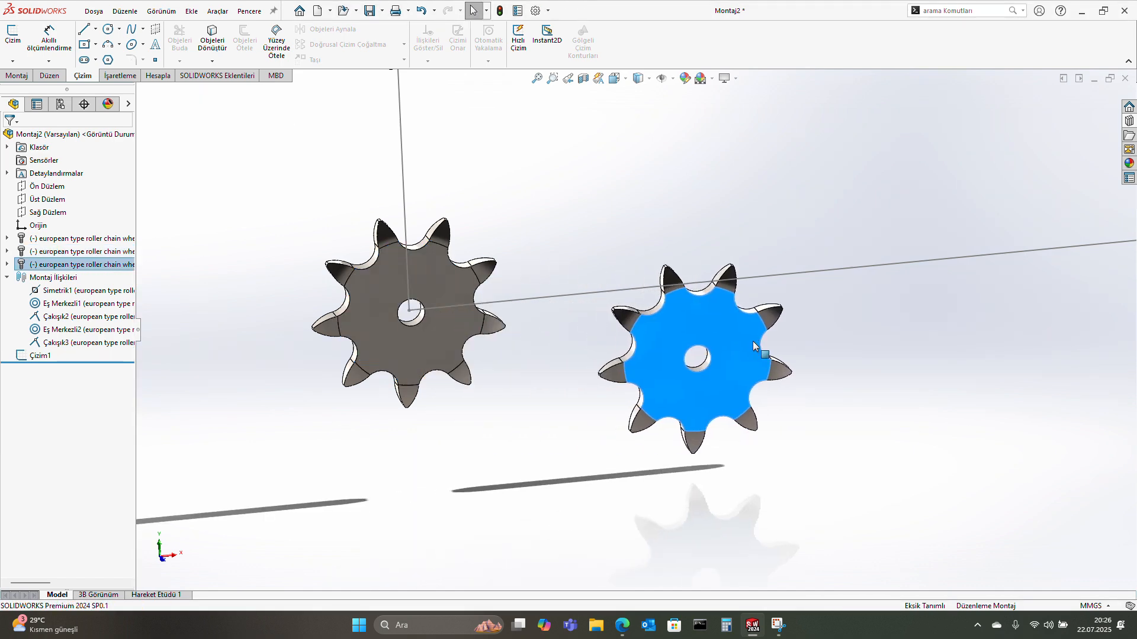
pyautogui.moveTo(756, 347); pyautogui.dragTo(785, 370, button='middle')
pyautogui.scroll(-2, 722, 392)
pyautogui.click(657, 383)
pyautogui.scroll(4, 659, 420)
pyautogui.scroll(4, 659, 422)
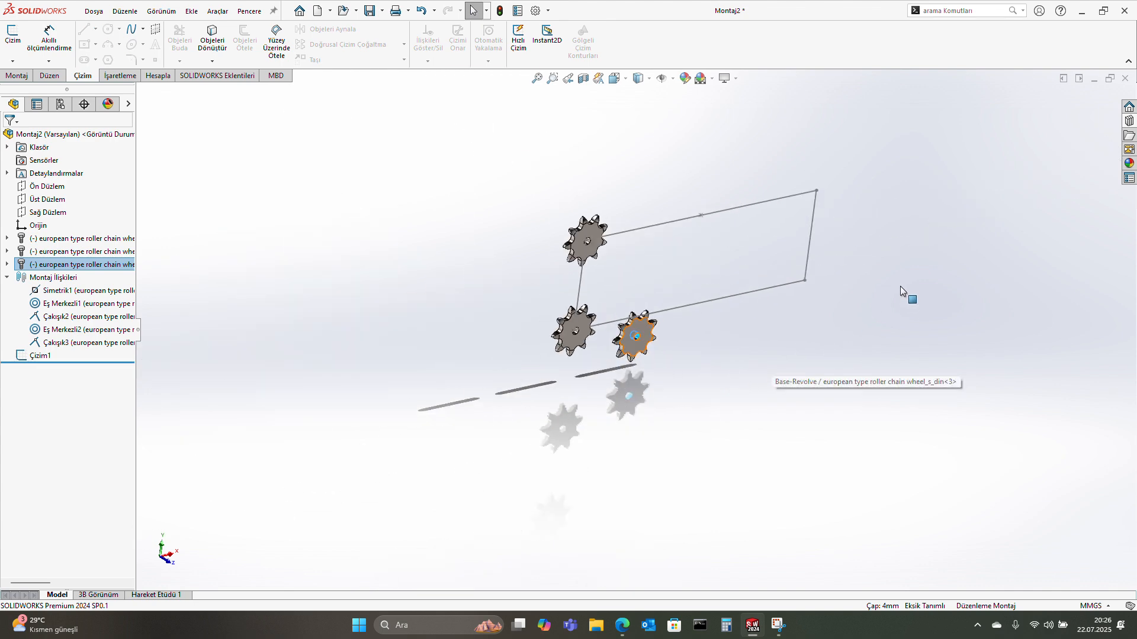
pyautogui.scroll(-3, 832, 294)
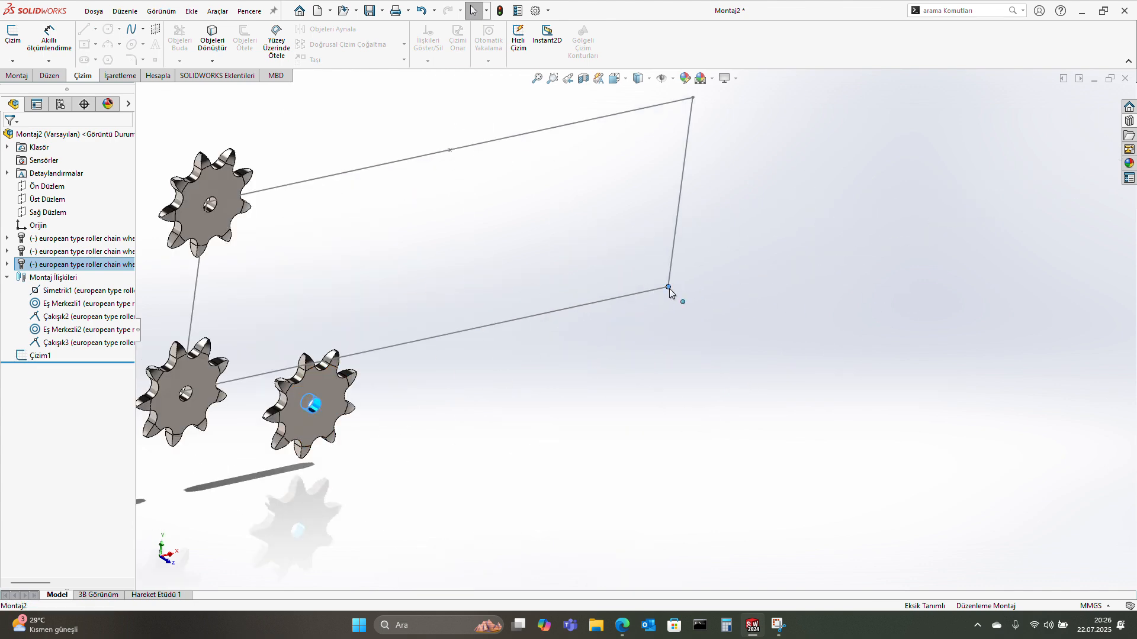
pyautogui.keyDown('ctrl'); pyautogui.click(669, 289); pyautogui.keyUp('ctrl')
pyautogui.click(717, 278)
# - Copy the lower-right sprocket upward and make the copy's flat face coincident with the source sprocket's face
pyautogui.scroll(2, 679, 225)
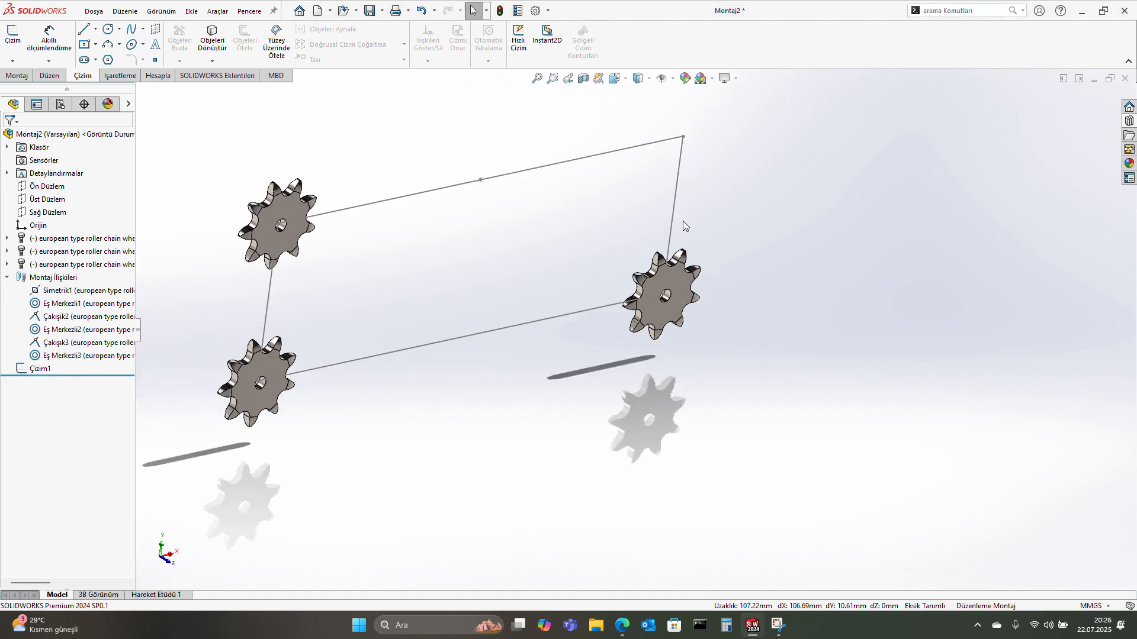
pyautogui.keyDown('ctrl'); pyautogui.moveTo(669, 288); pyautogui.dragTo(705, 160); pyautogui.keyUp('ctrl')
pyautogui.scroll(-4, 704, 163)
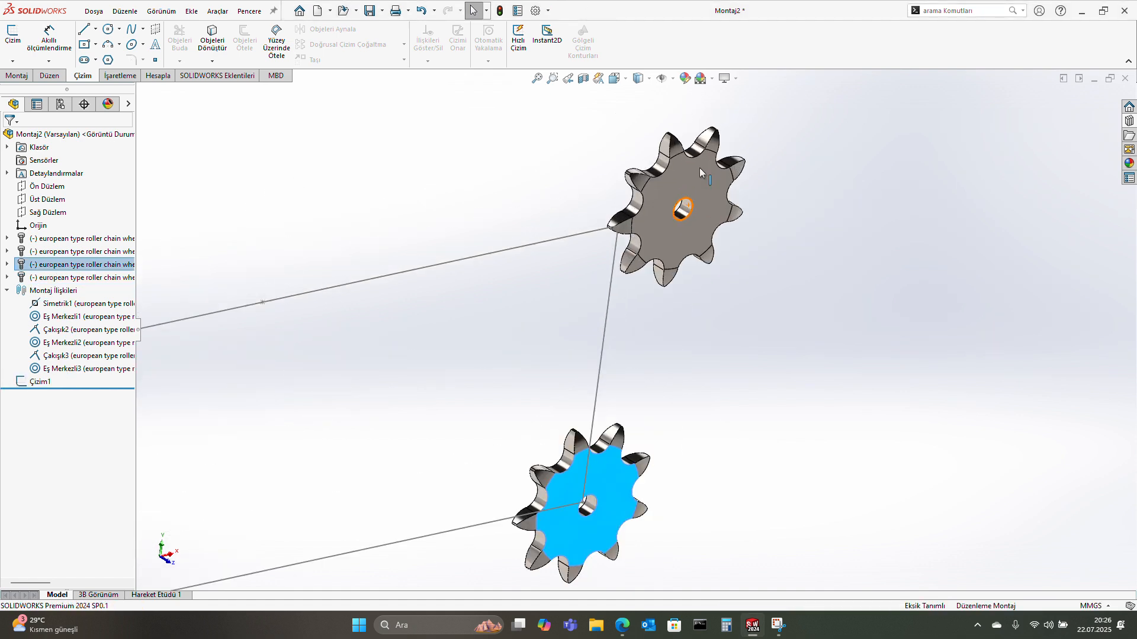
pyautogui.keyDown('ctrl'); pyautogui.click(708, 186); pyautogui.keyUp('ctrl')
pyautogui.click(733, 179)
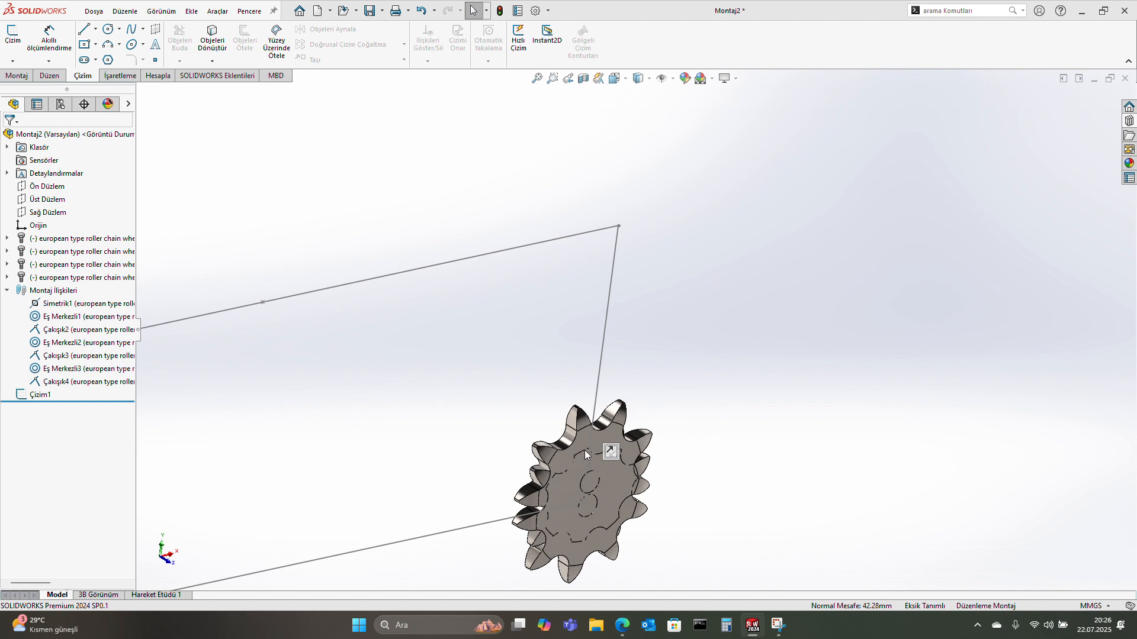
# - Mate the fourth sprocket's bore concentric with the rectangle's upper-right corner point
pyautogui.moveTo(582, 438); pyautogui.dragTo(562, 124)
pyautogui.keyDown('ctrl'); pyautogui.click(618, 229); pyautogui.keyUp('ctrl')
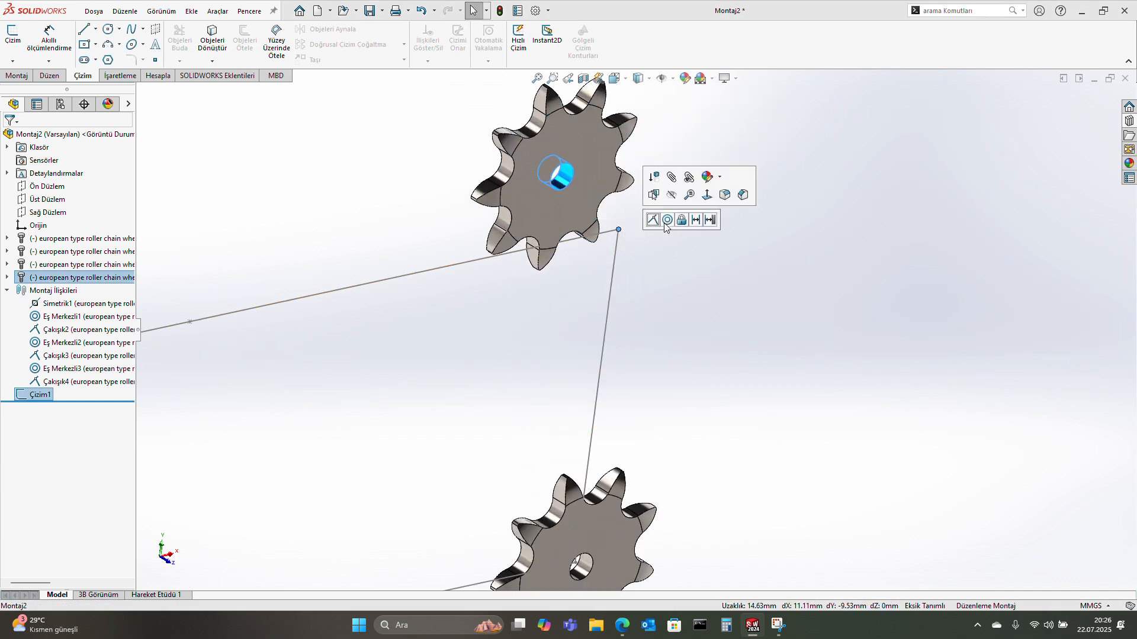
pyautogui.click(666, 222)
pyautogui.scroll(7, 598, 308)
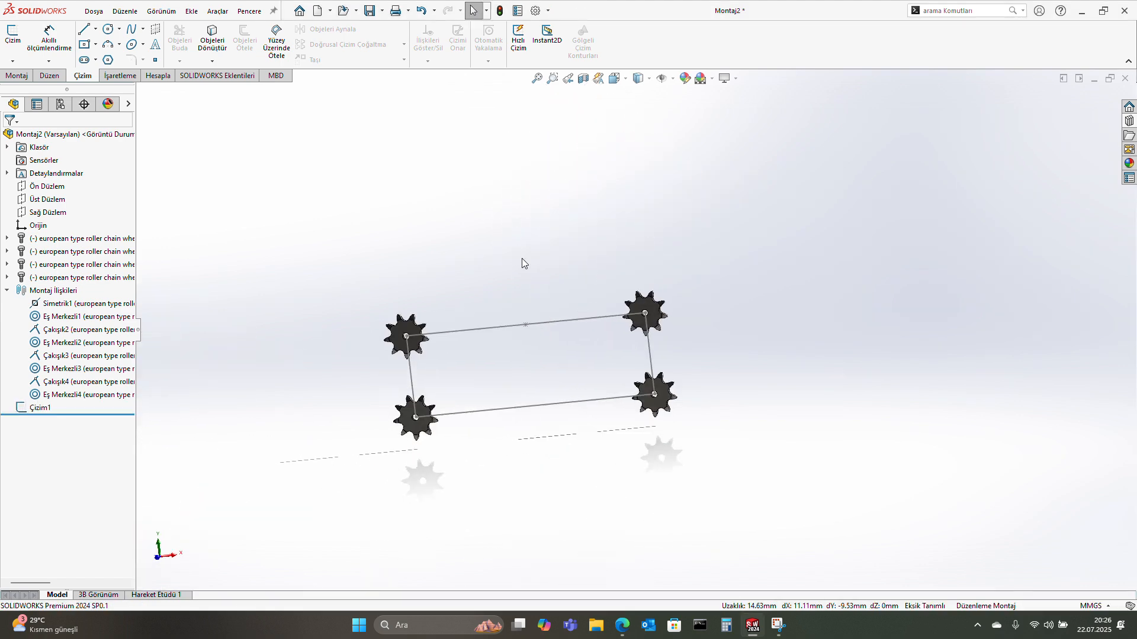
# - Hide the rectangular layout sketch Çizim1
pyautogui.press('space')
pyautogui.click(370, 360)
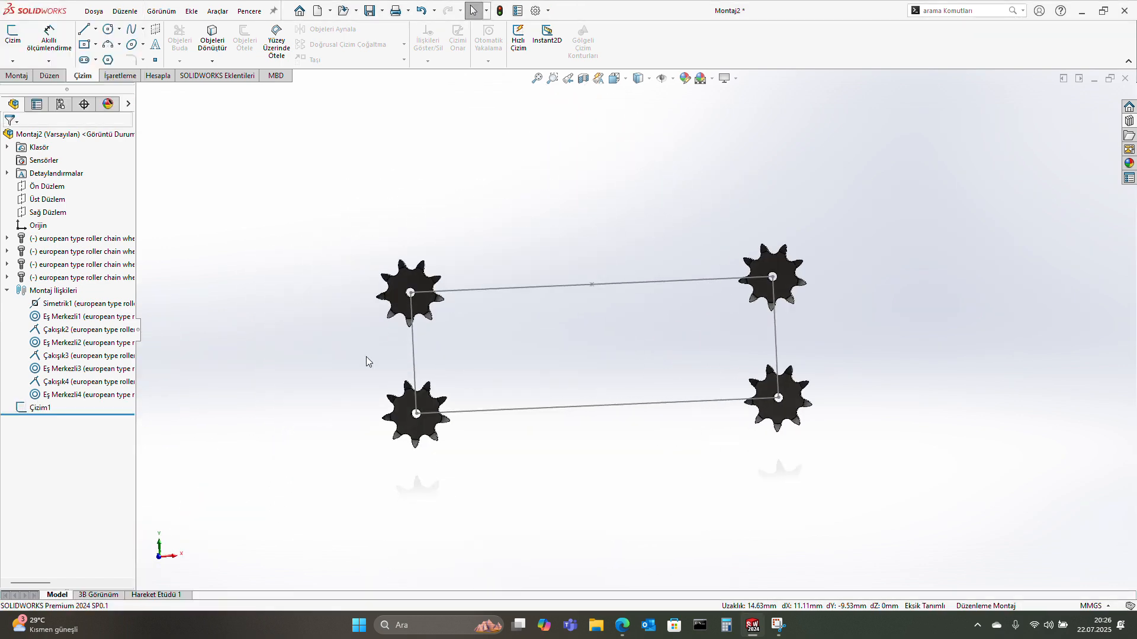
pyautogui.click(7, 291)
pyautogui.rightClick(28, 306)
pyautogui.click(39, 287)
pyautogui.click(277, 197)
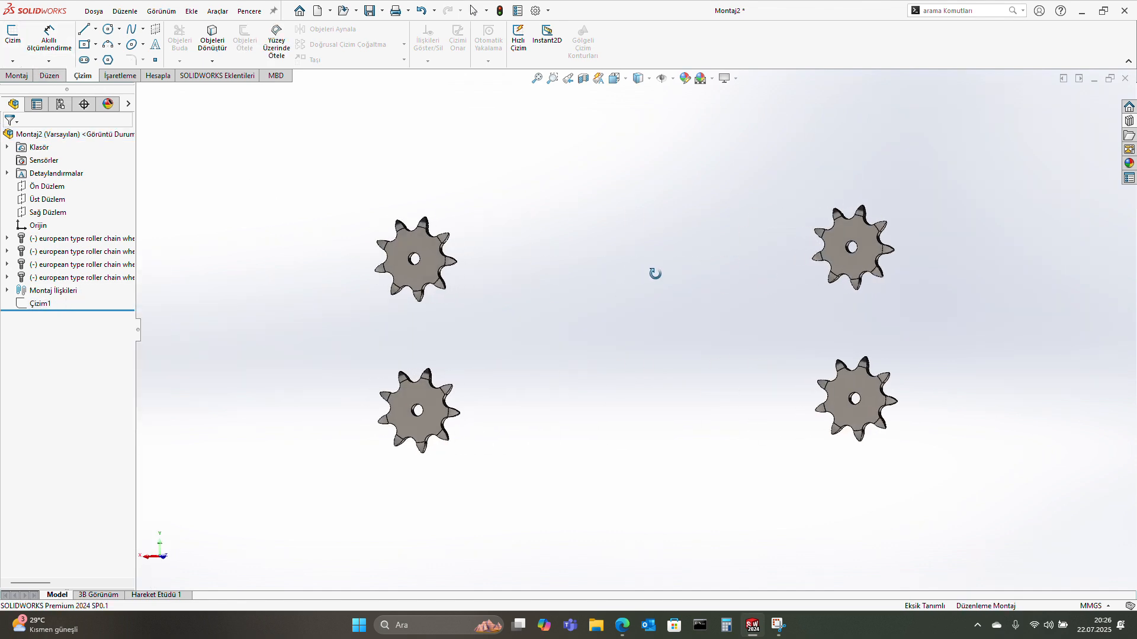
# - Start a new sketch on the Front Plane (Ön Düzlem) and orient the view to the back (Geri)
pyautogui.press('space')
pyautogui.click(520, 315)
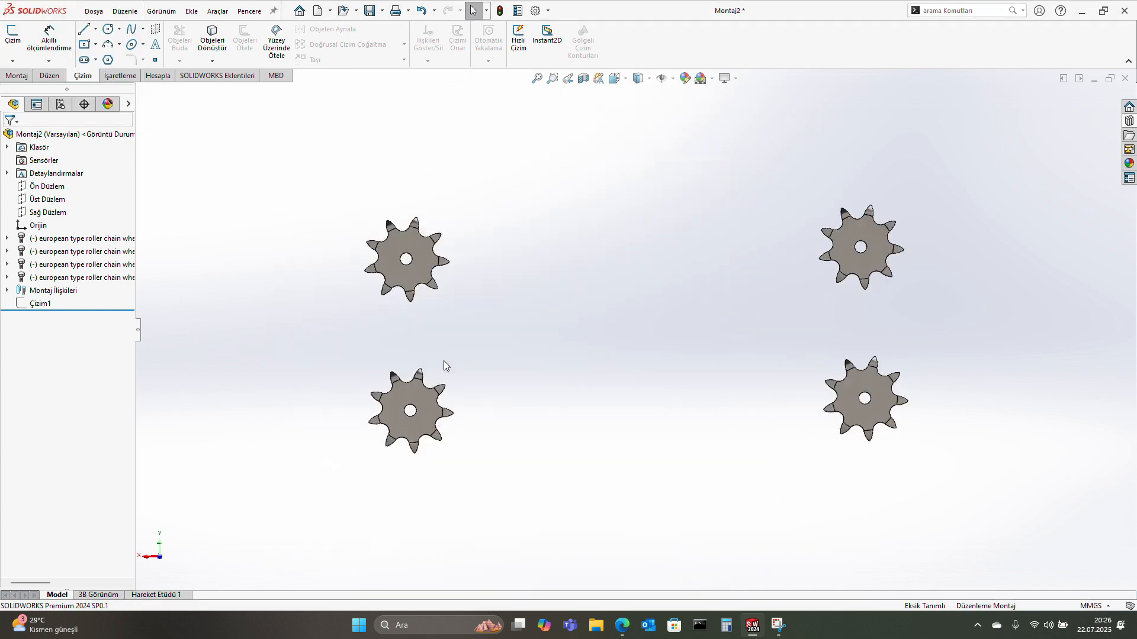
pyautogui.click(15, 40)
pyautogui.click(139, 92)
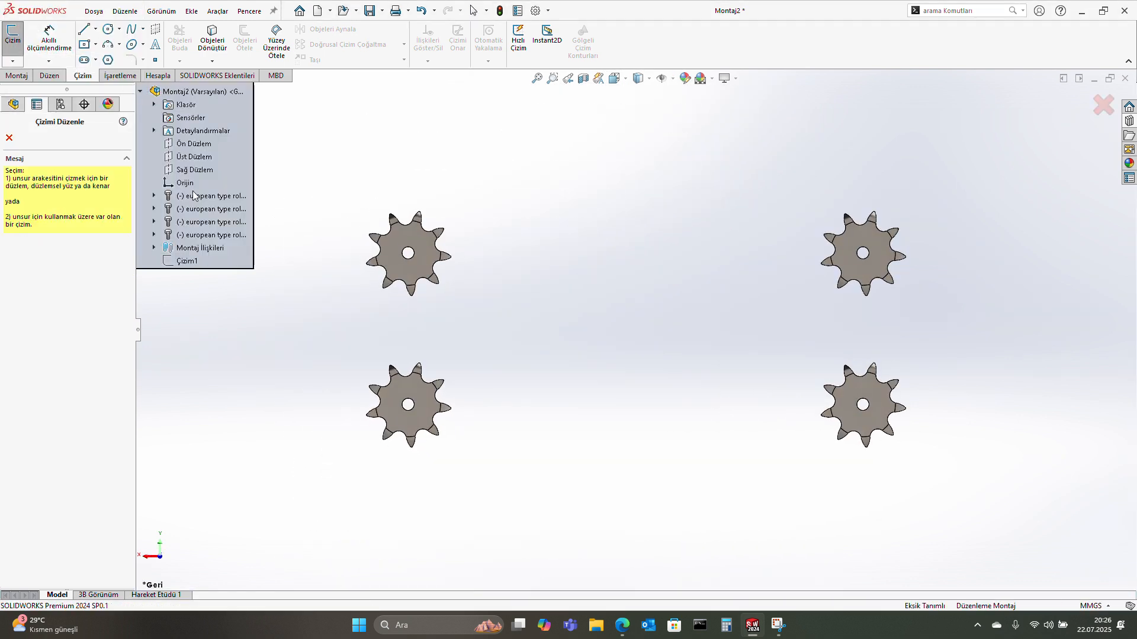
pyautogui.click(190, 144)
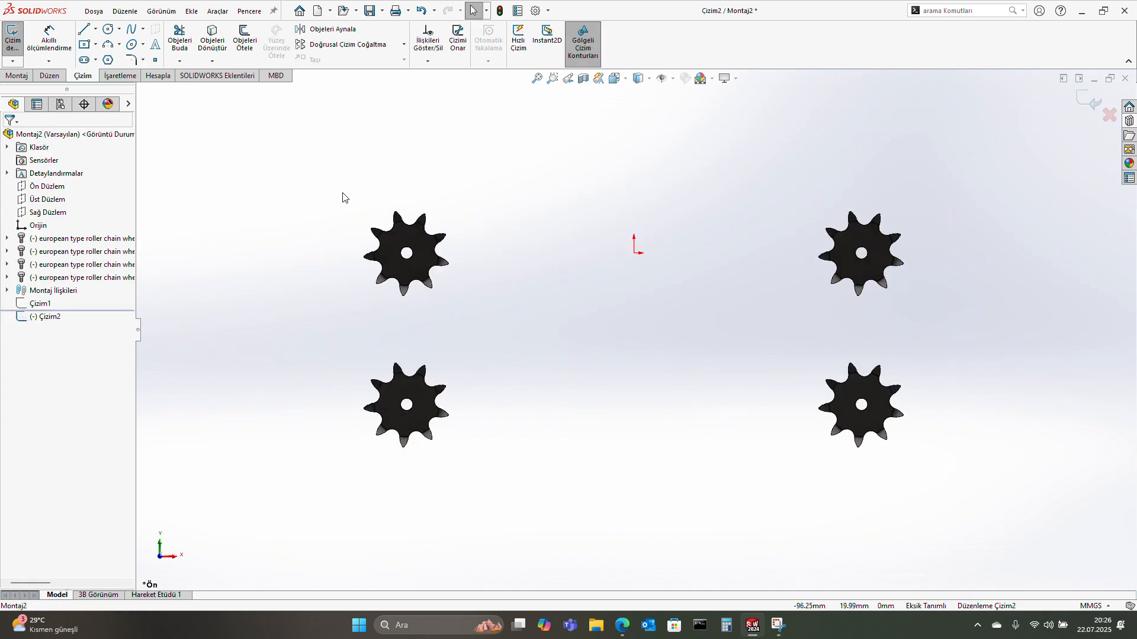
pyautogui.moveTo(448, 231); pyautogui.dragTo(246, 230, button='middle')
pyautogui.press('space')
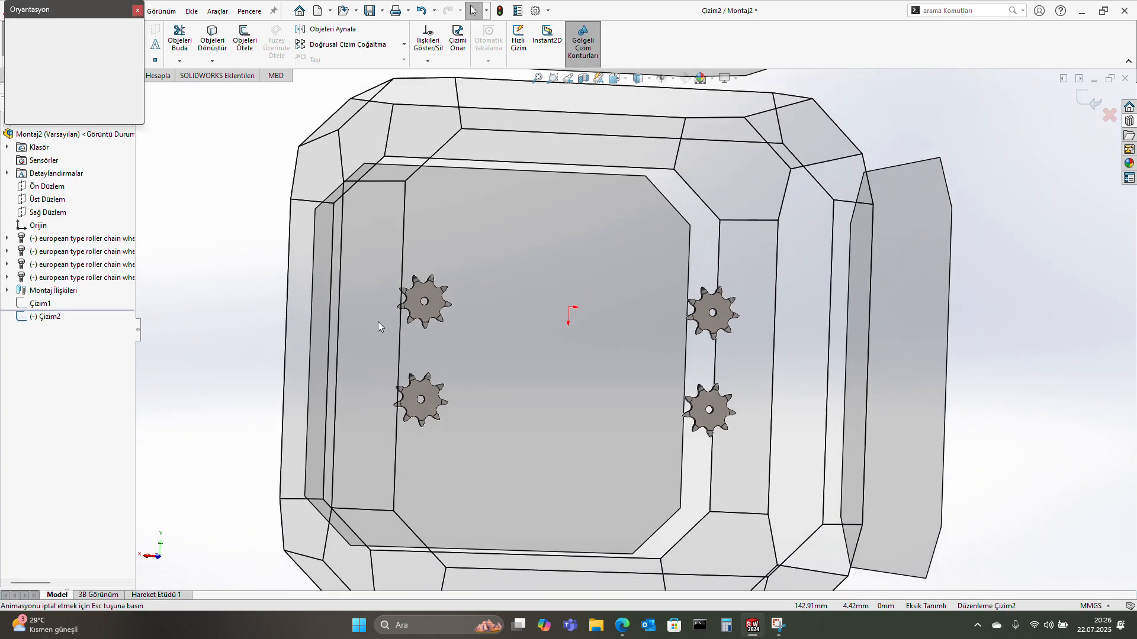
pyautogui.click(378, 322)
# - Sketch a circle around each of the two left sprockets, centred on their bores, the lower one about 17.6 mm in radius
pyautogui.click(84, 29)
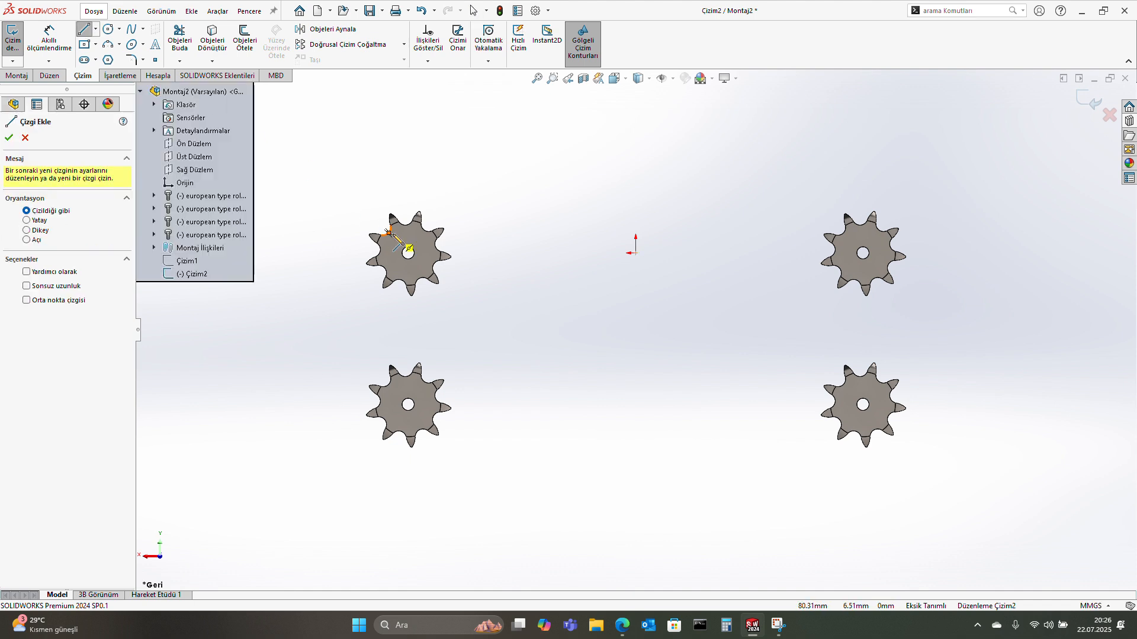
pyautogui.scroll(-4, 403, 247)
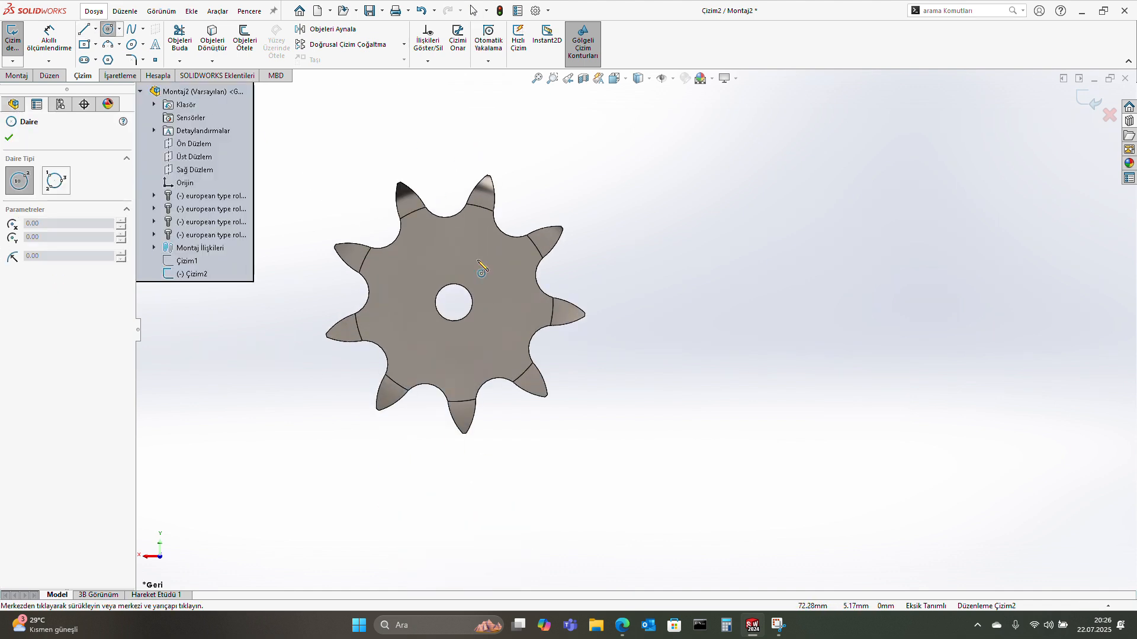
pyautogui.click(455, 302)
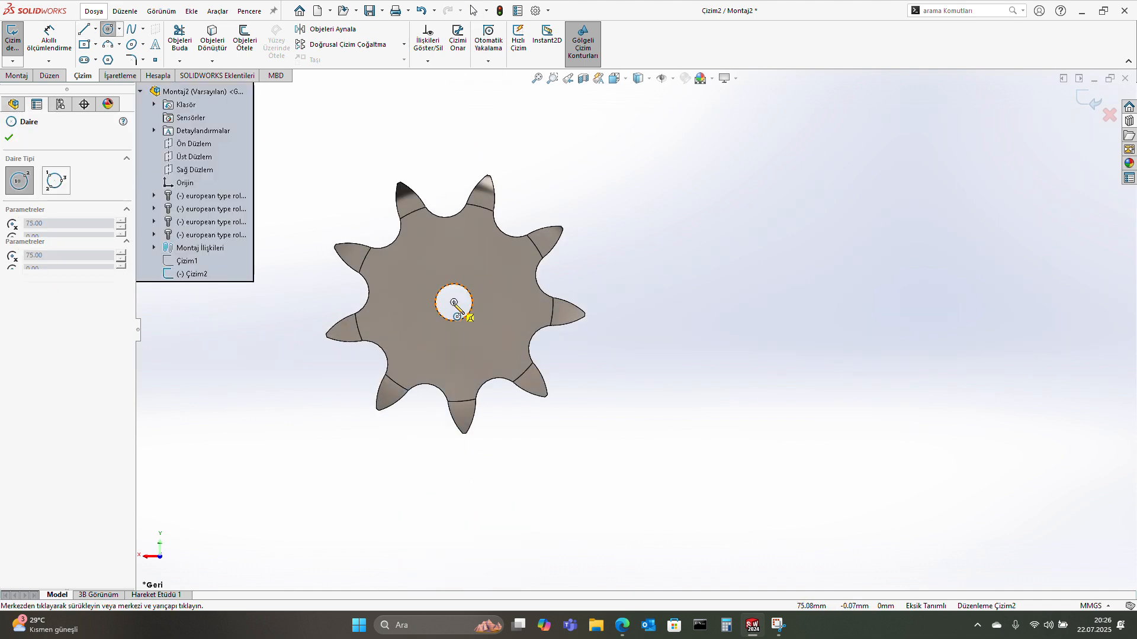
pyautogui.click(454, 153)
pyautogui.scroll(6, 502, 312)
pyautogui.scroll(-3, 580, 484)
pyautogui.click(578, 433)
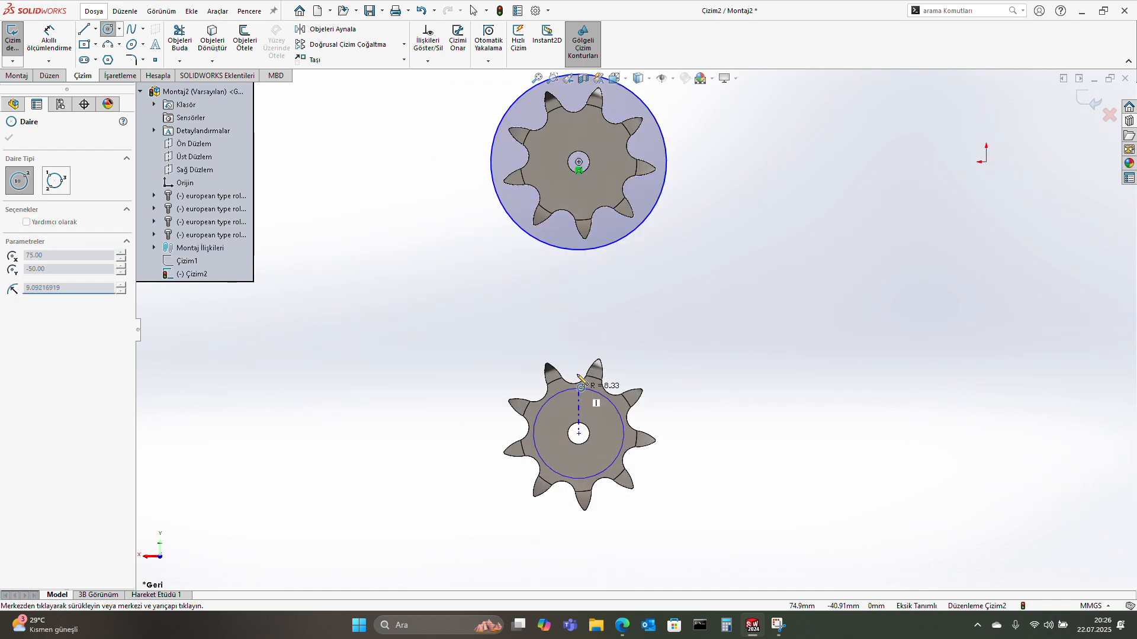
pyautogui.click(661, 386)
# - Sketch a circle around each of the two right sprockets, centred on their bores, the lower one about 17.9 mm in radius
pyautogui.scroll(3, 676, 398)
pyautogui.scroll(-2, 868, 268)
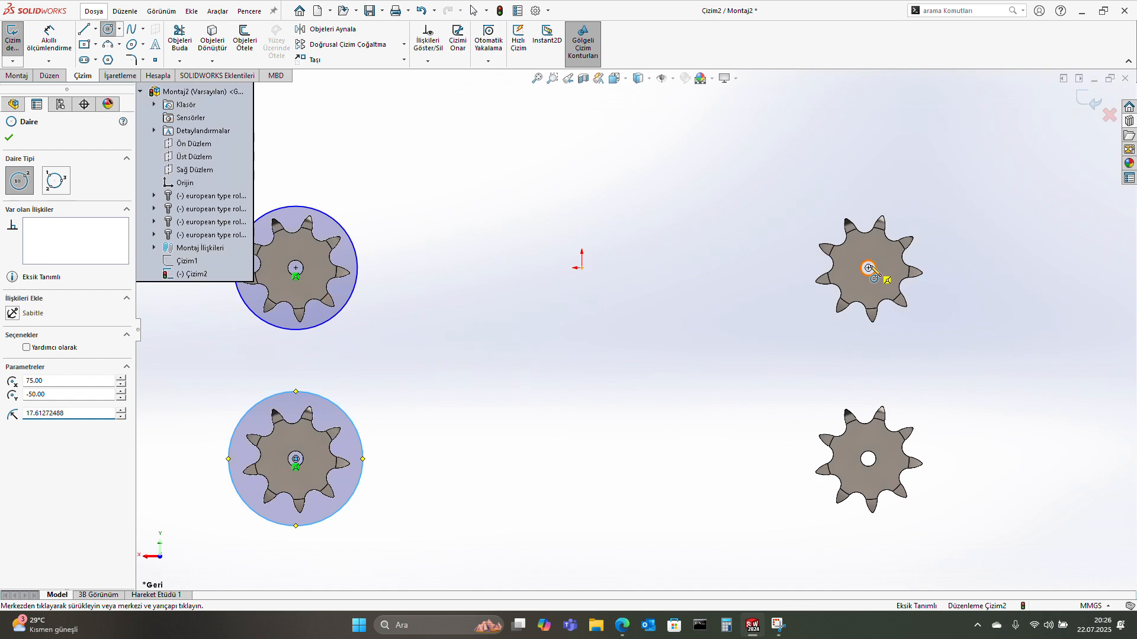
pyautogui.click(869, 267)
pyautogui.click(876, 203)
pyautogui.click(868, 459)
pyautogui.click(862, 398)
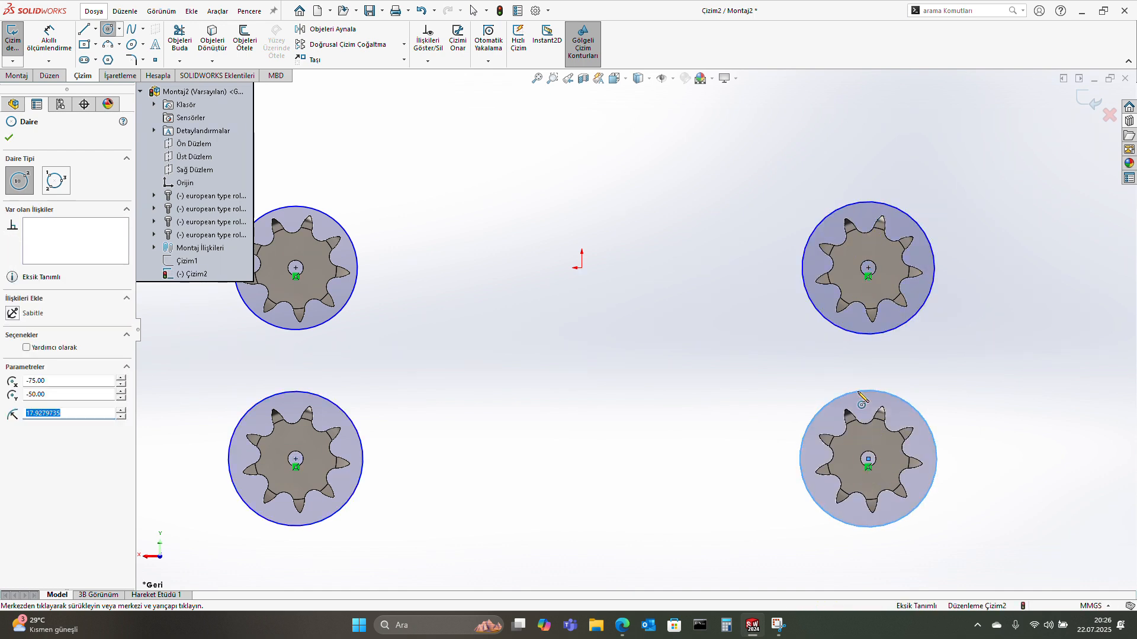
pyautogui.press('Escape')
# - Select the four sprocket circles together and make them equal in radius
pyautogui.moveTo(944, 324); pyautogui.dragTo(229, 400)
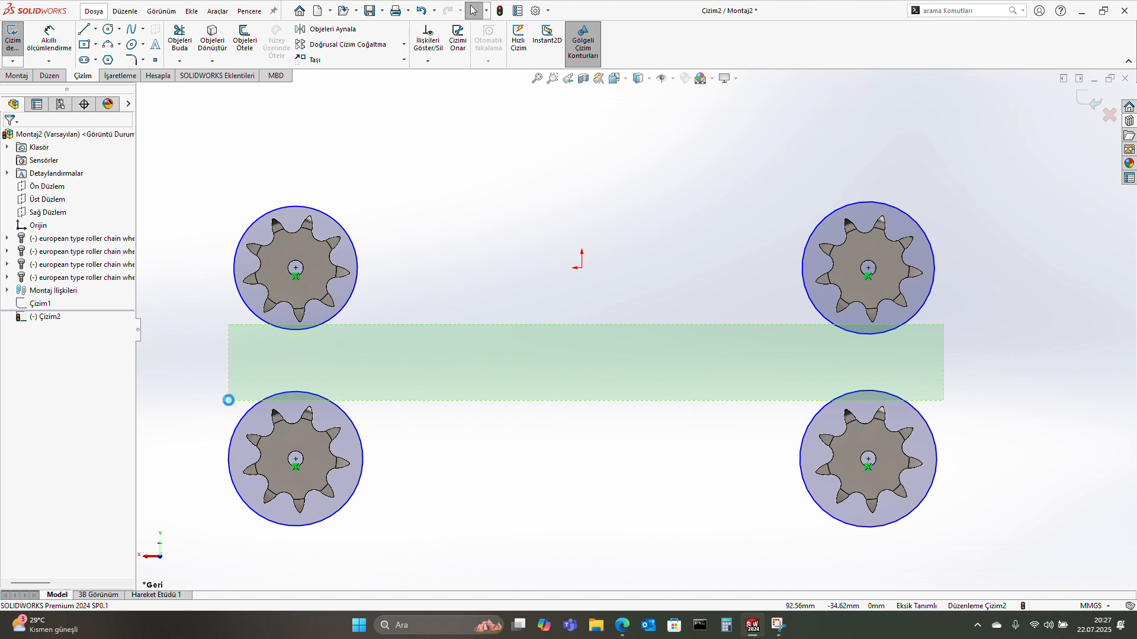
pyautogui.click(282, 348)
pyautogui.click(409, 248)
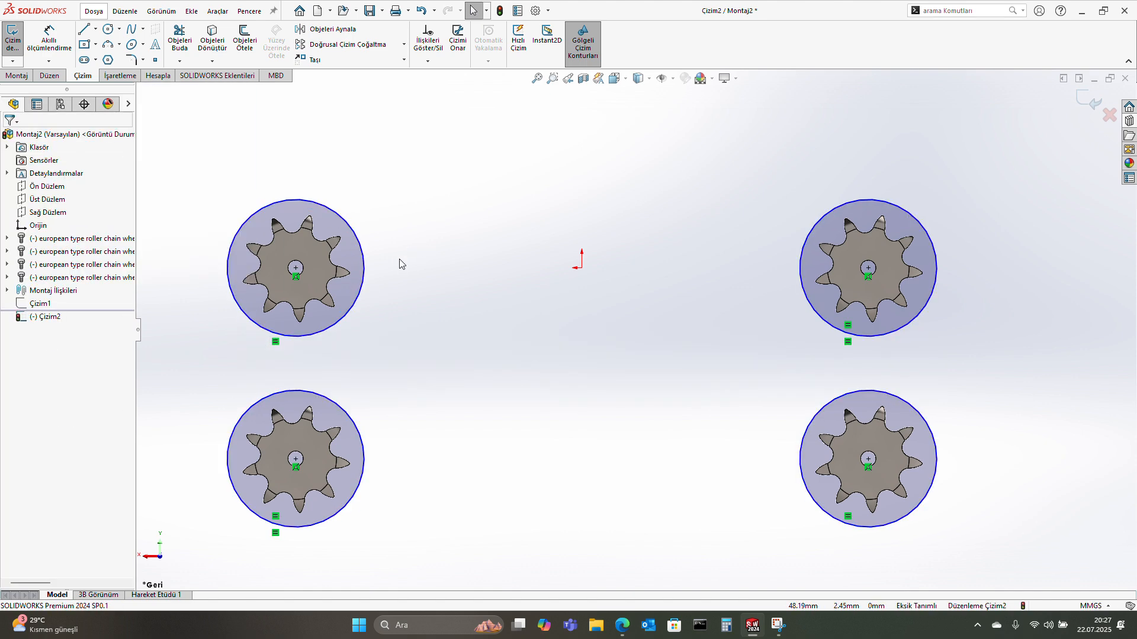
# - Look up the 05B-1 roller diameter in the browser's chain table and sketch a small circle at the upper-left sprocket's top tooth gap
pyautogui.hotkey('alt', 'Tab')
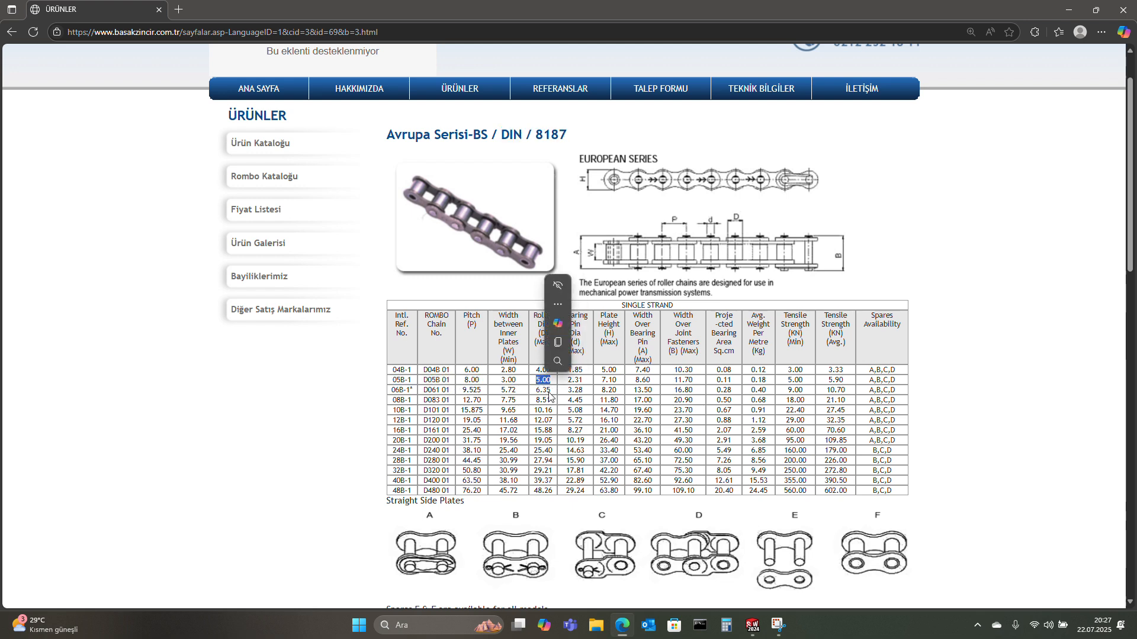
pyautogui.hotkey('alt', 'Tab')
pyautogui.scroll(-4, 244, 235)
pyautogui.moveTo(245, 235); pyautogui.dragTo(355, 232, button='right')
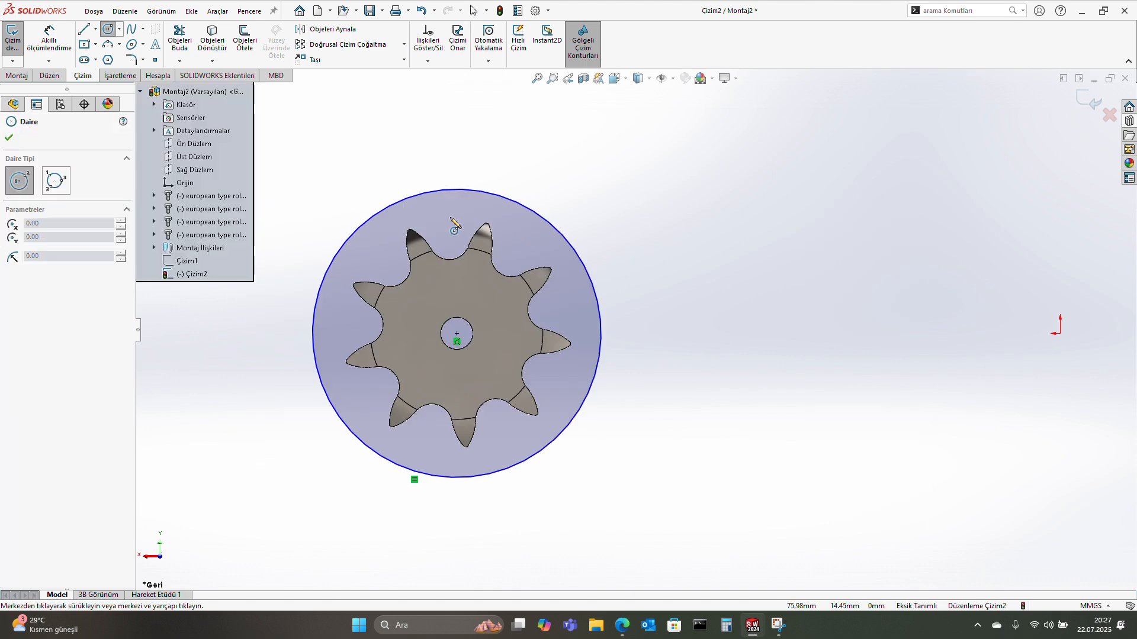
pyautogui.scroll(-4, 470, 239)
pyautogui.click(423, 233)
pyautogui.click(449, 260)
# - Dimension the small roller circle's diameter and set it to 5 mm
pyautogui.moveTo(453, 267); pyautogui.dragTo(449, 220, button='right')
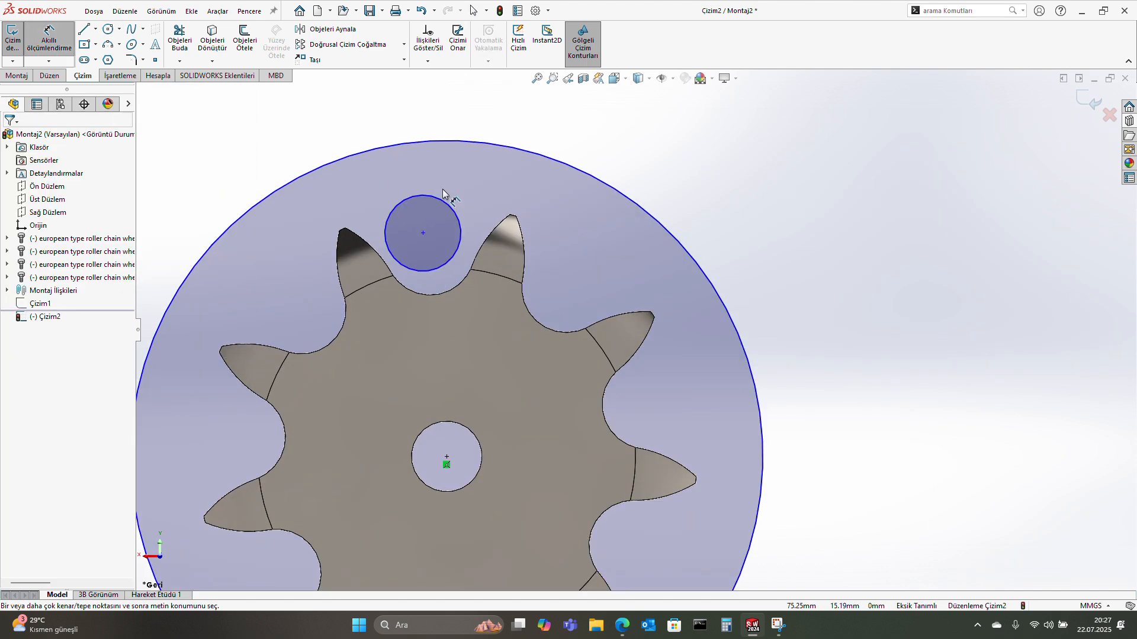
pyautogui.click(443, 200)
pyautogui.click(469, 170)
pyautogui.write('5')
pyautogui.press('Return')
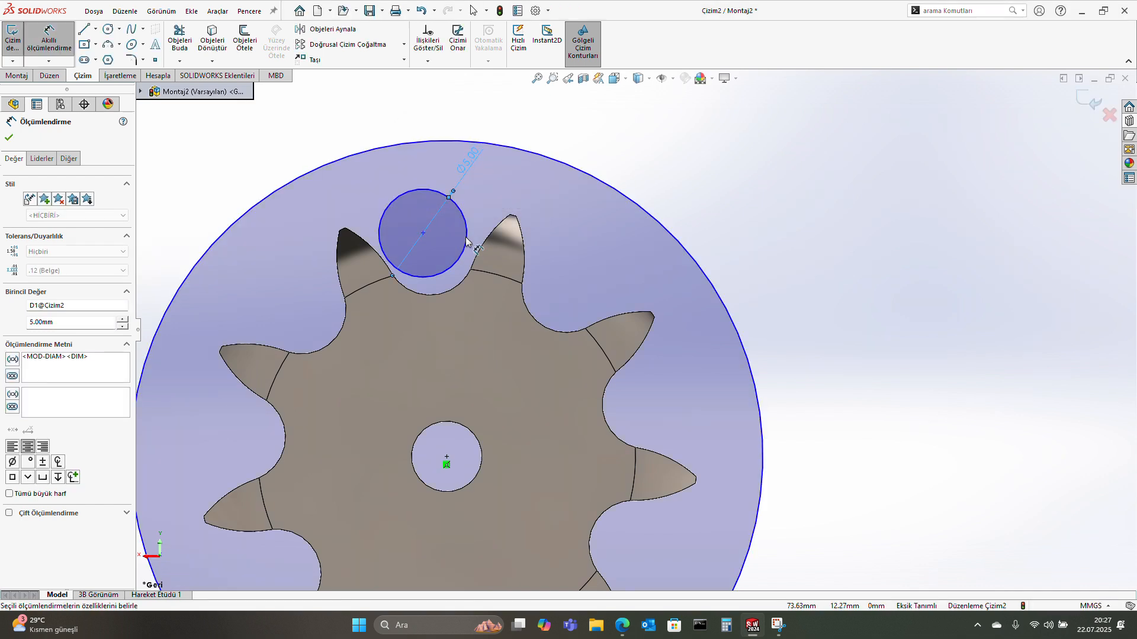
pyautogui.press('Escape')
# - Draw a line from the upper-left sprocket's centre to the centre point of its top tooth gap arc
pyautogui.click(89, 29)
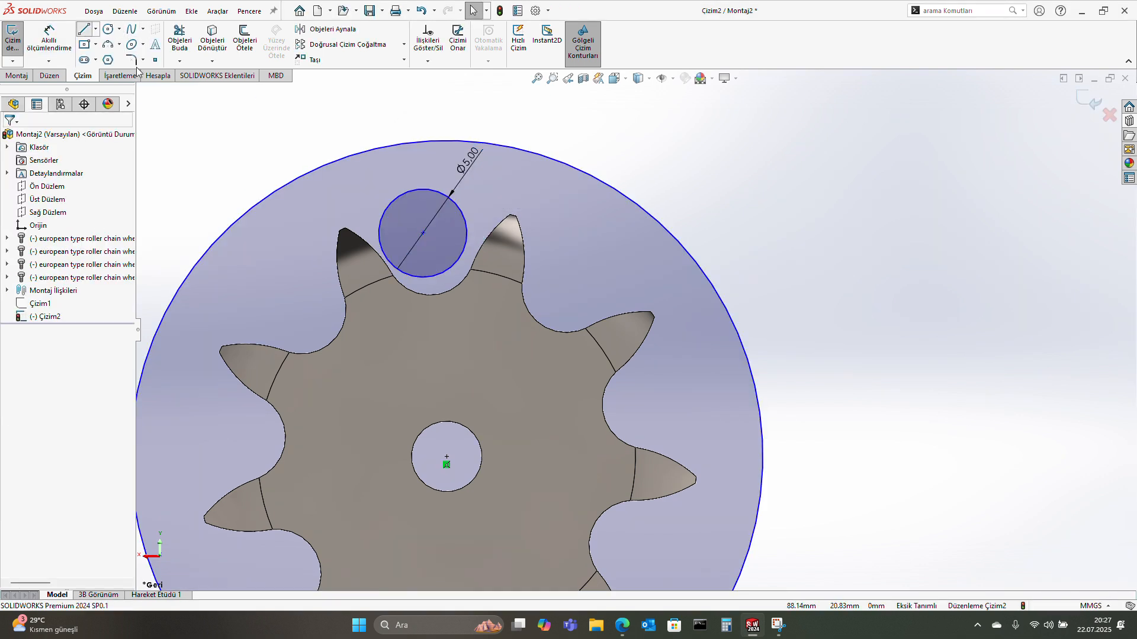
pyautogui.click(446, 457)
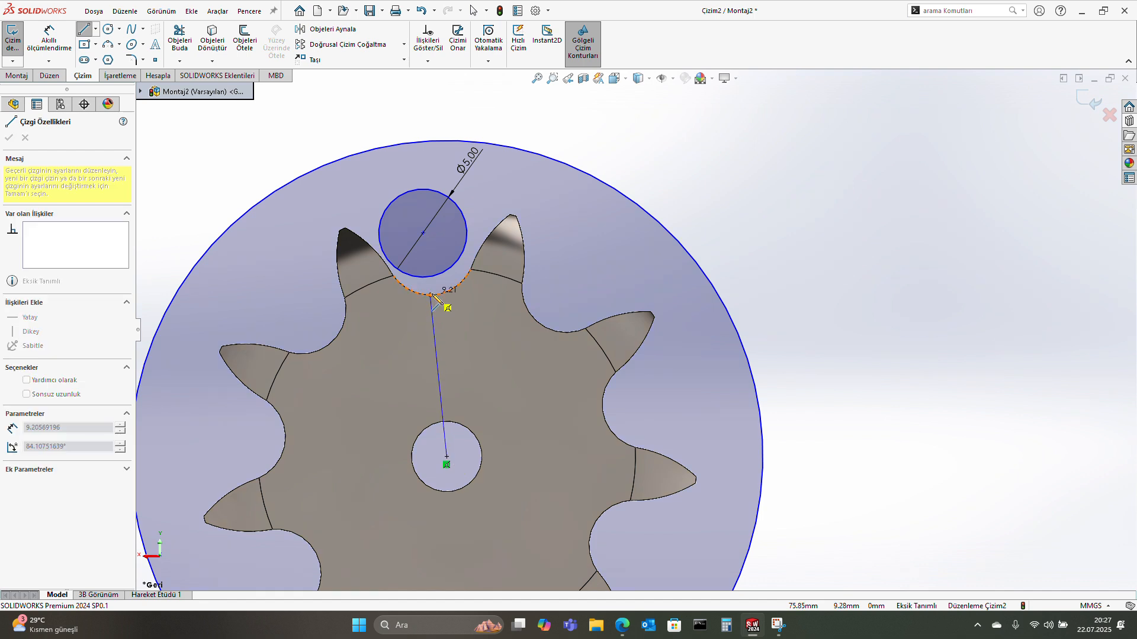
pyautogui.click(431, 251)
pyautogui.press('Escape')
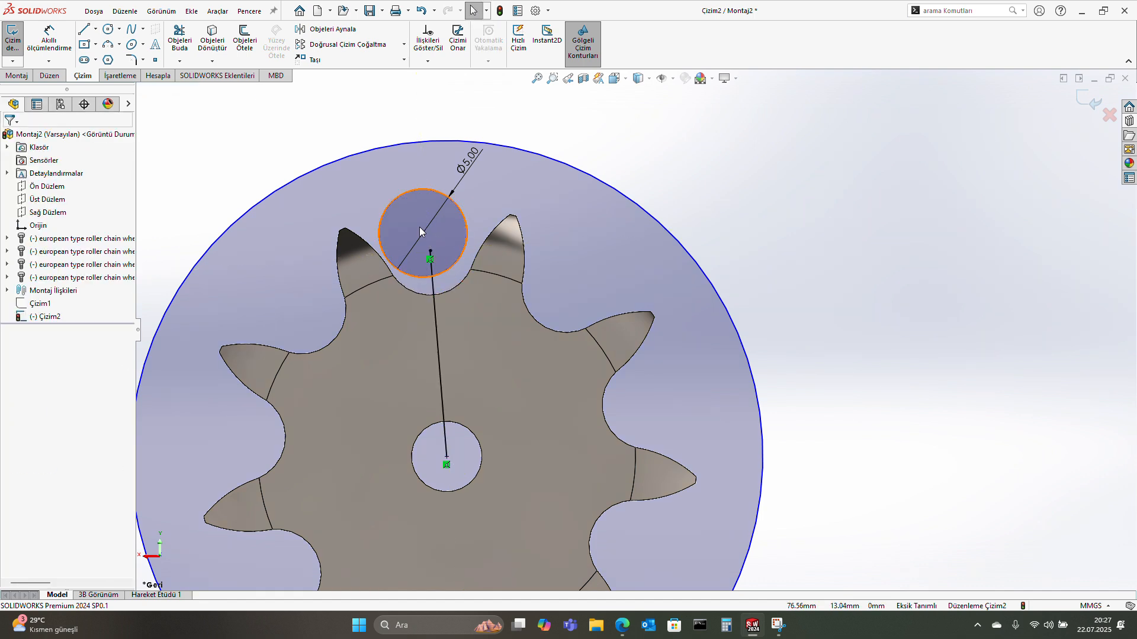
# - Make the roller circle's centre coincident with the line from the sprocket's centre
pyautogui.click(432, 259)
pyautogui.keyDown('ctrl'); pyautogui.click(432, 284); pyautogui.keyUp('ctrl')
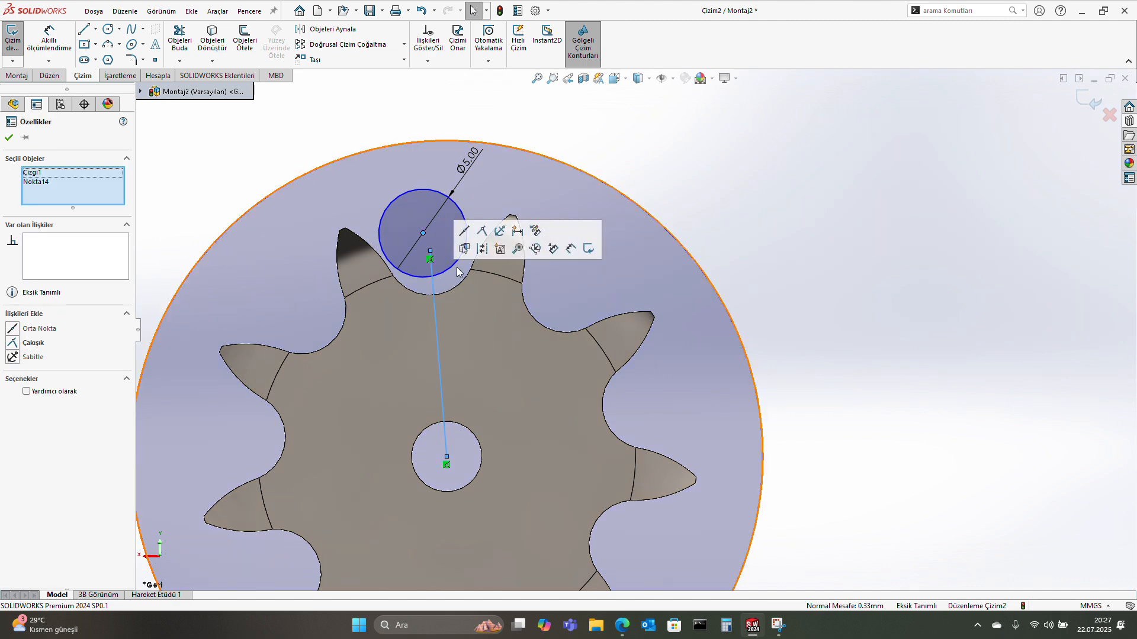
pyautogui.click(482, 232)
pyautogui.click(435, 277)
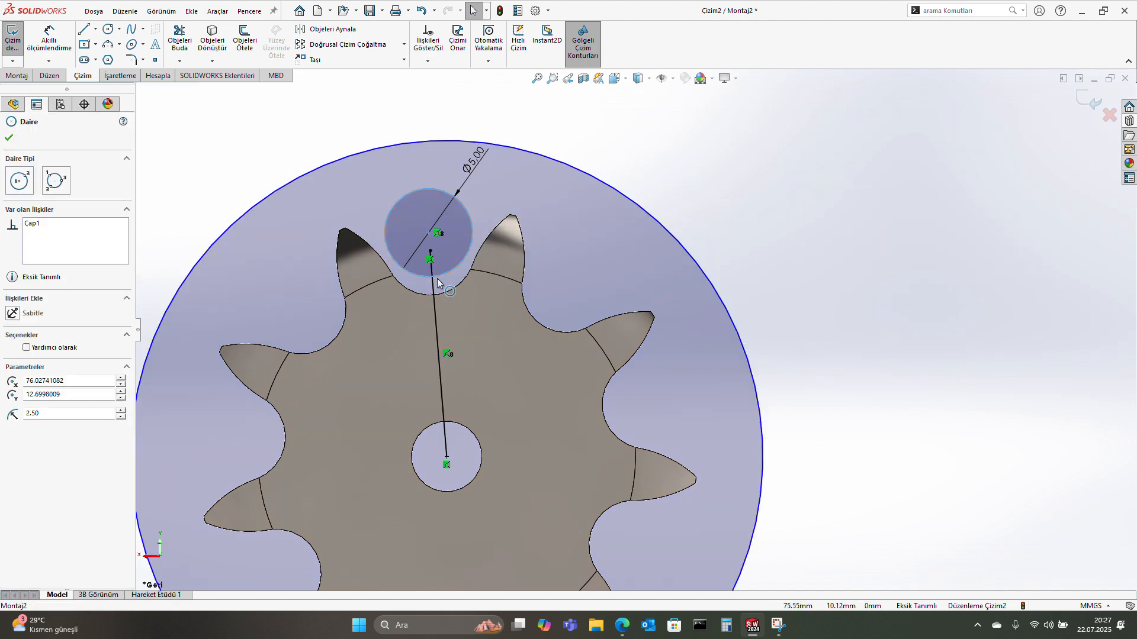
# - Move the roller circle down into the tooth gap and make it tangent to the gap's arc edge
pyautogui.moveTo(430, 235); pyautogui.dragTo(434, 291)
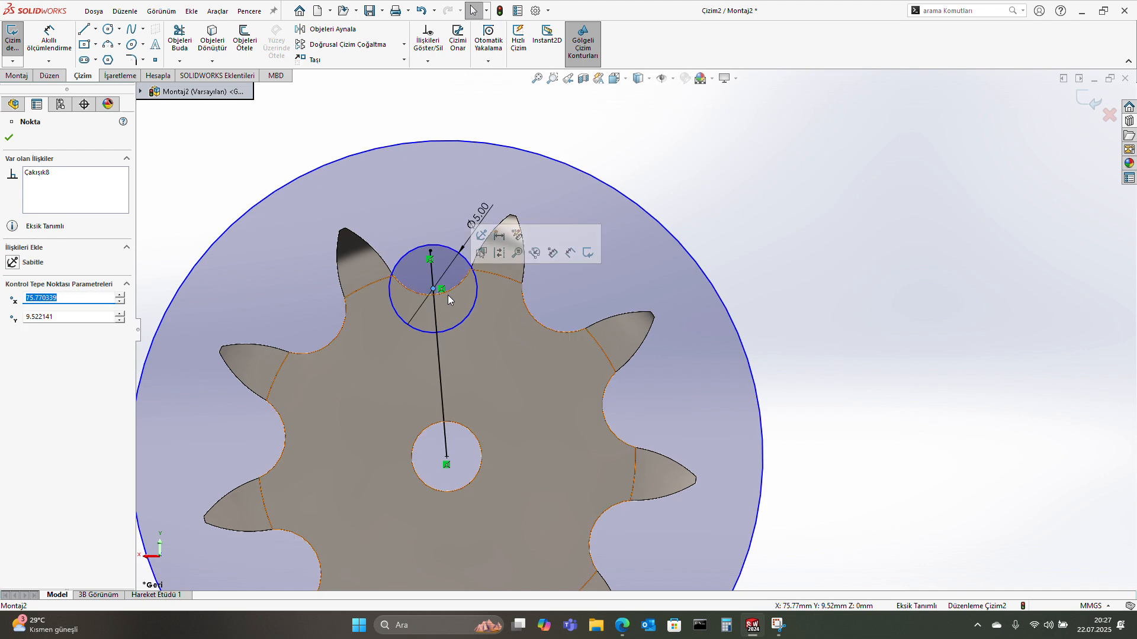
pyautogui.press('Escape')
pyautogui.click(460, 328)
pyautogui.keyDown('ctrl'); pyautogui.click(459, 286); pyautogui.keyUp('ctrl')
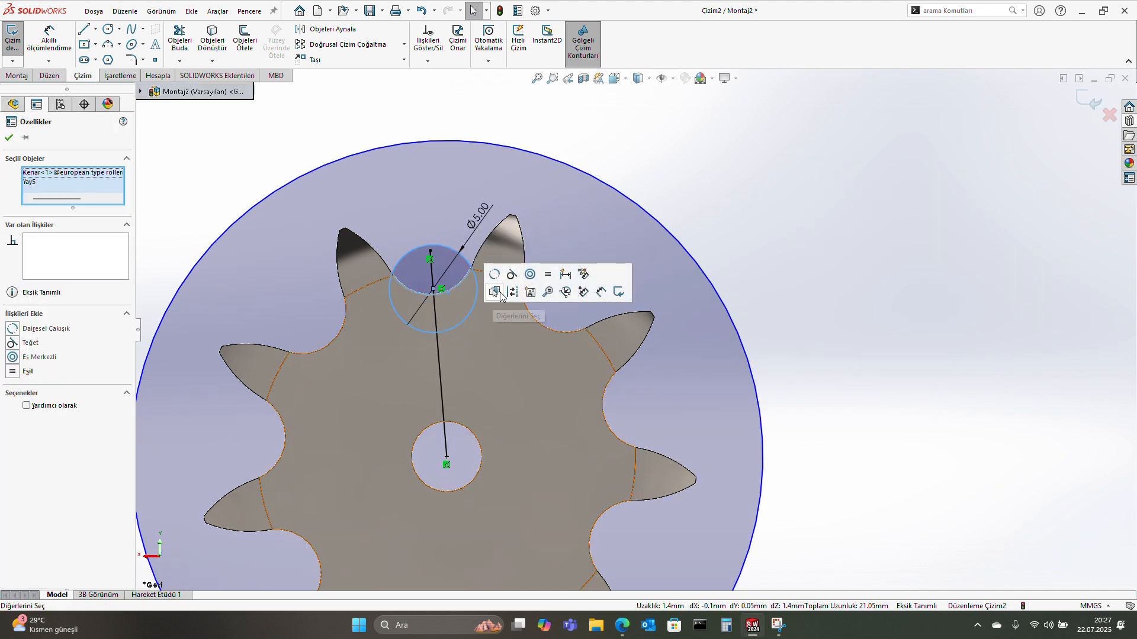
pyautogui.click(510, 276)
# - Make the large sprocket circle coincident with the roller circle's centre so it forms the pitch circle
pyautogui.scroll(4, 760, 282)
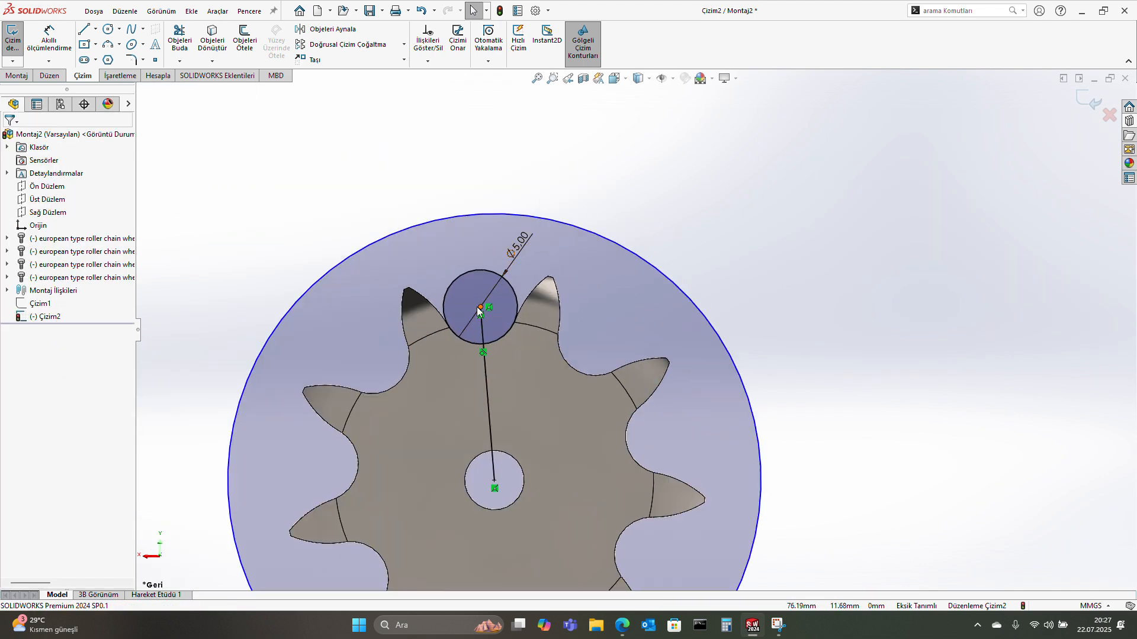
pyautogui.click(480, 309)
pyautogui.keyDown('ctrl'); pyautogui.click(415, 228); pyautogui.keyUp('ctrl')
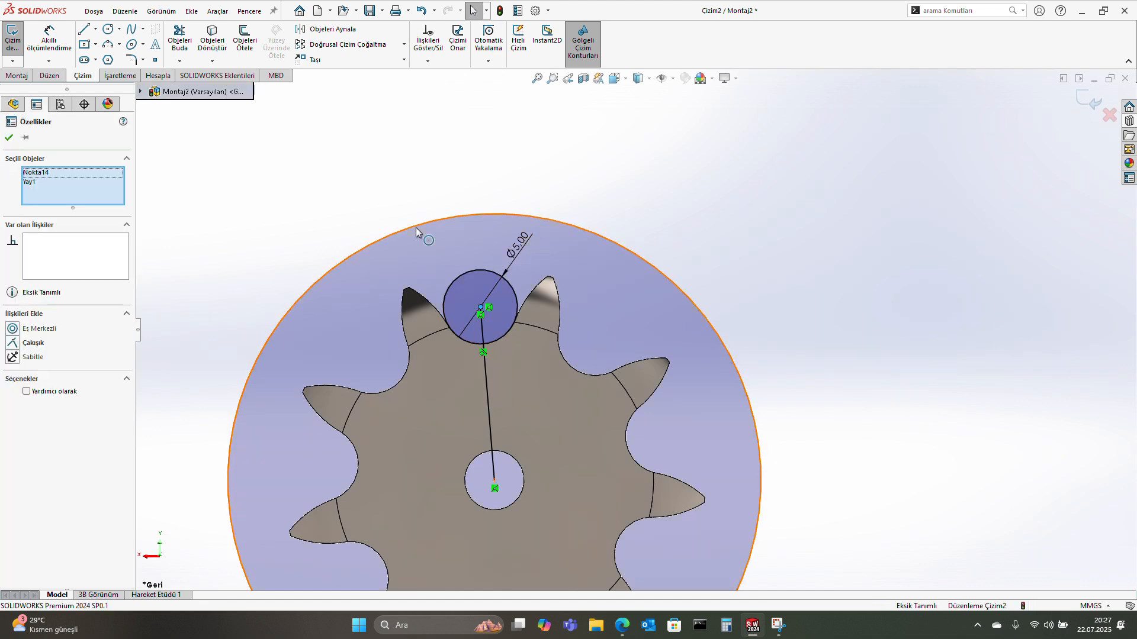
pyautogui.click(468, 181)
pyautogui.click(368, 357)
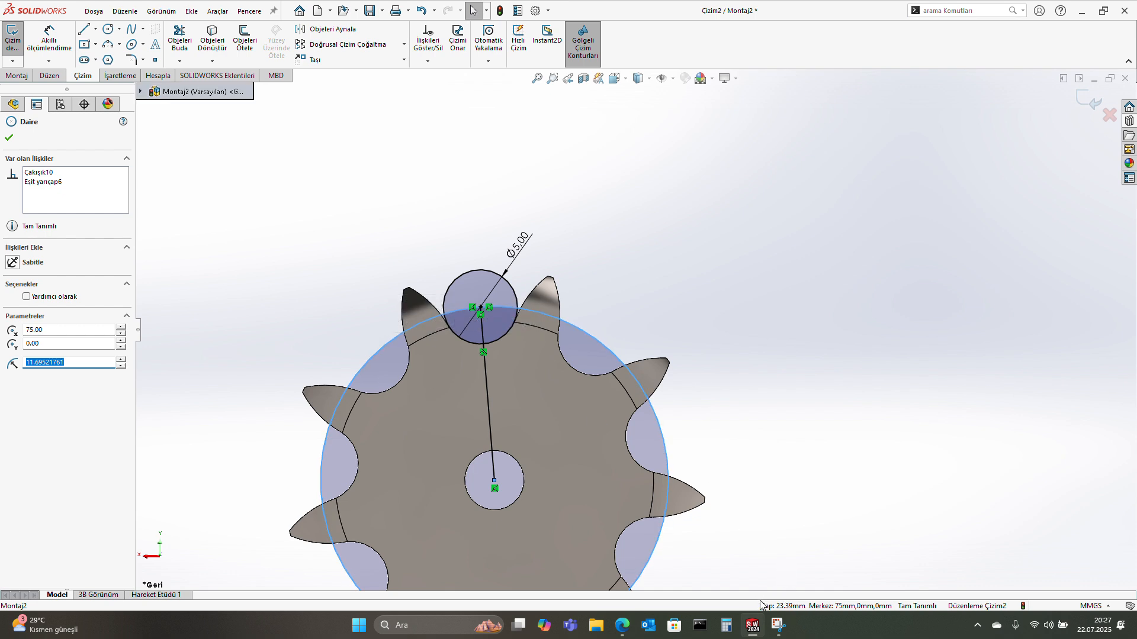
# - Delete the 5 mm roller circle with its dimension and the helper line from the sprocket's centre
pyautogui.moveTo(561, 201); pyautogui.dragTo(467, 274)
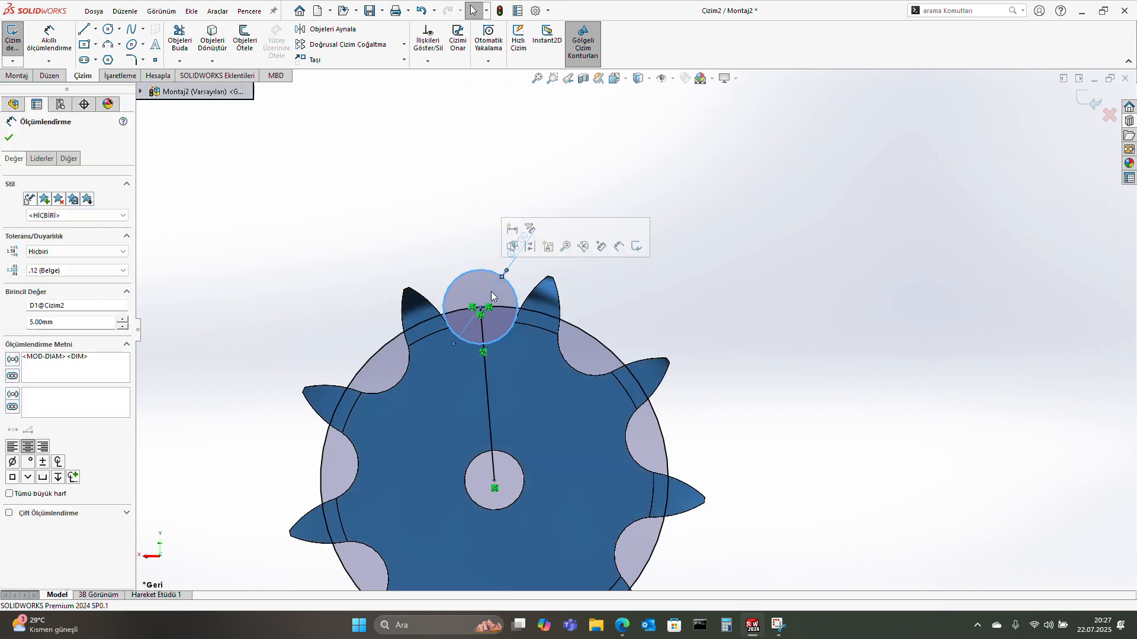
pyautogui.press('Delete')
pyautogui.press('Return')
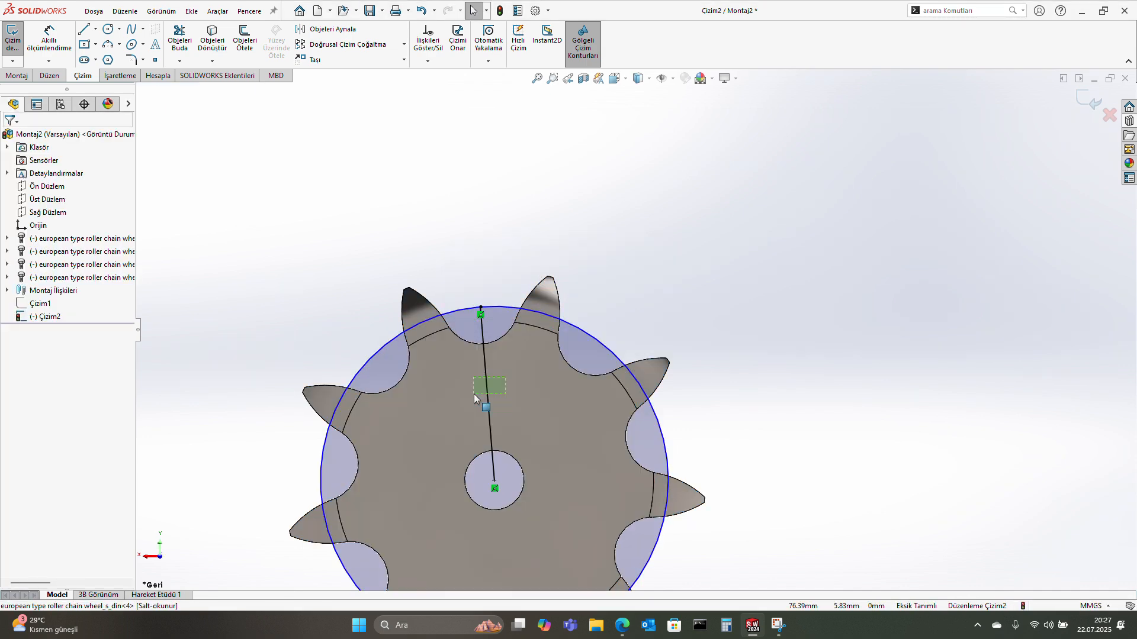
pyautogui.click(476, 394)
pyautogui.press('Delete')
pyautogui.press('Return')
pyautogui.press('Escape')
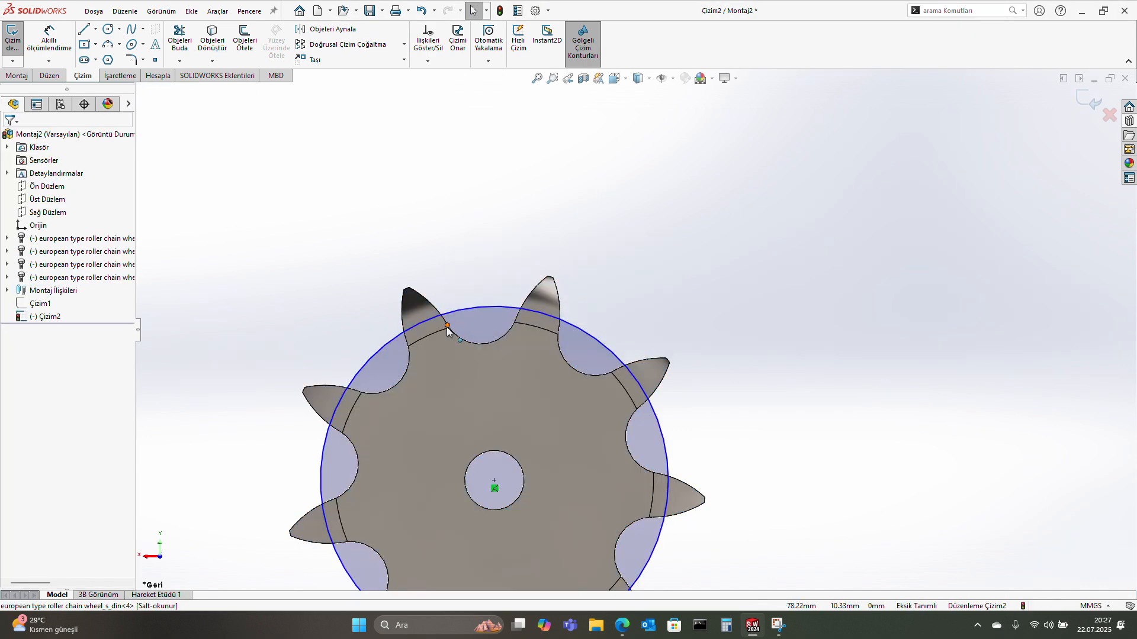
# - Add a diameter dimension to the upper-left pitch circle, accepting its existing size
pyautogui.moveTo(470, 258); pyautogui.dragTo(467, 224, button='right')
pyautogui.click(481, 309)
pyautogui.click(478, 242)
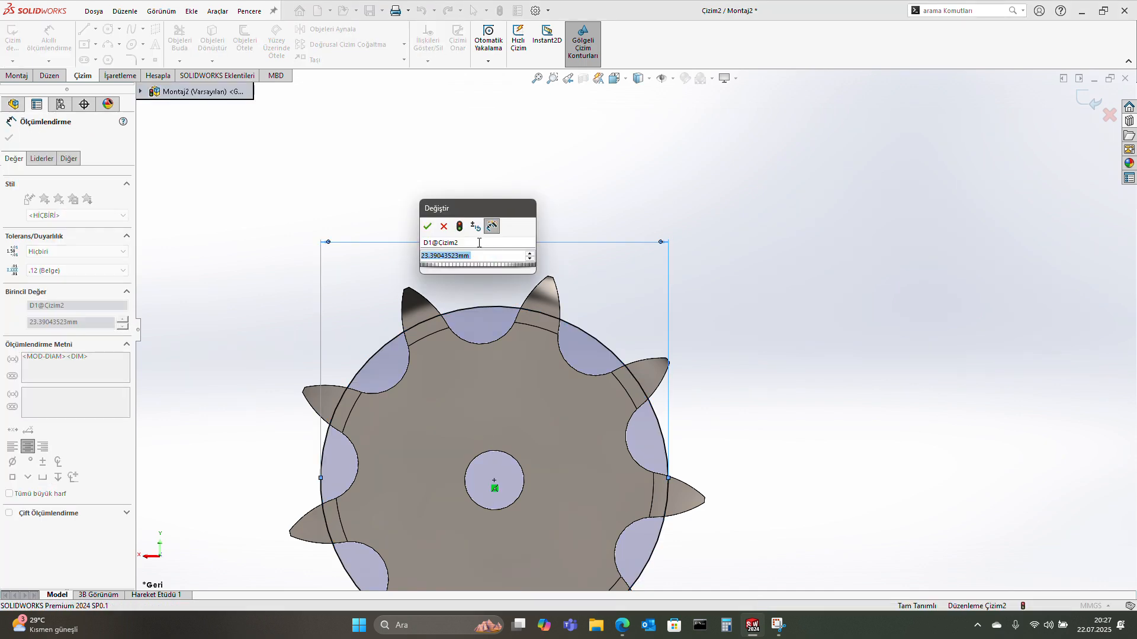
pyautogui.press('Return')
pyautogui.press('Escape')
# - Draw a horizontal line joining the topmost points of the two upper pitch circles
pyautogui.scroll(8, 461, 286)
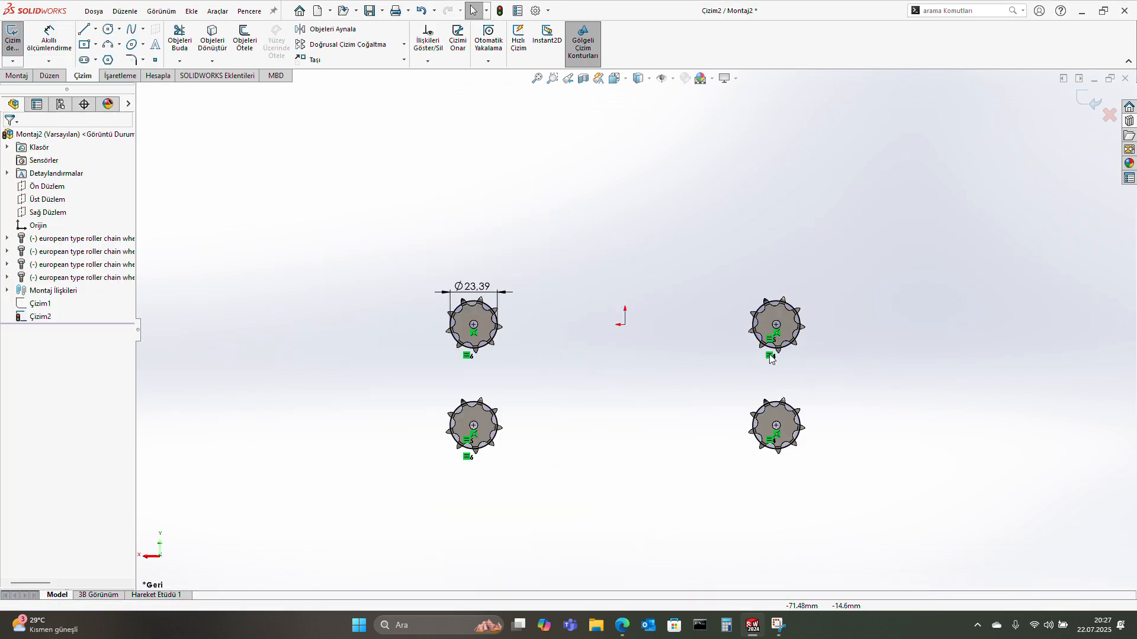
pyautogui.press('l')
pyautogui.scroll(-8, 462, 290)
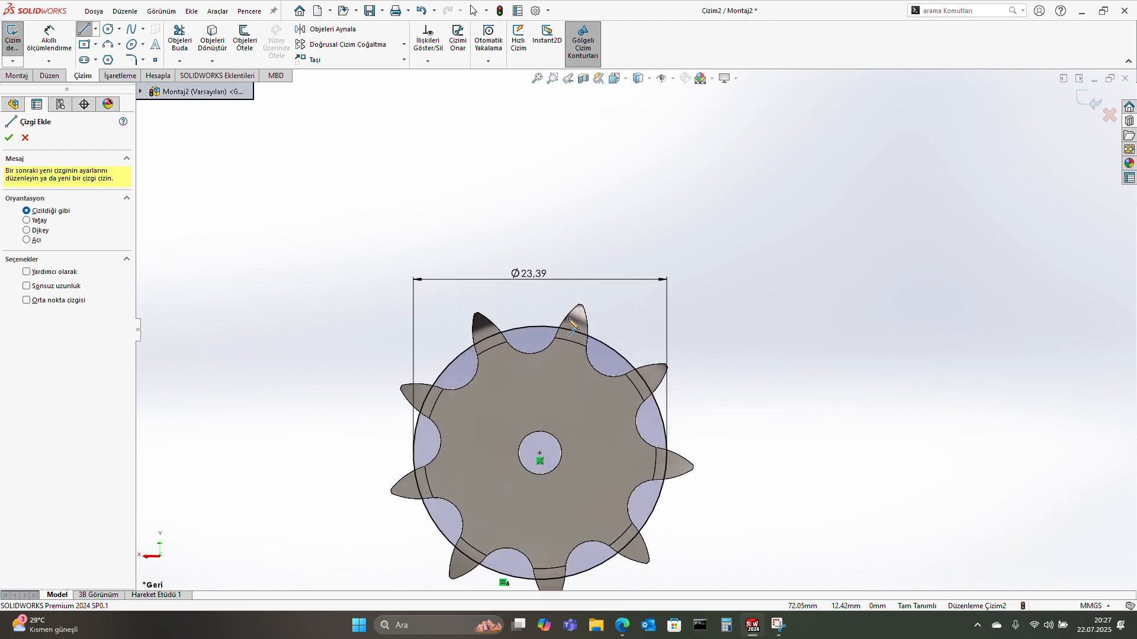
pyautogui.click(541, 334)
pyautogui.scroll(8, 592, 343)
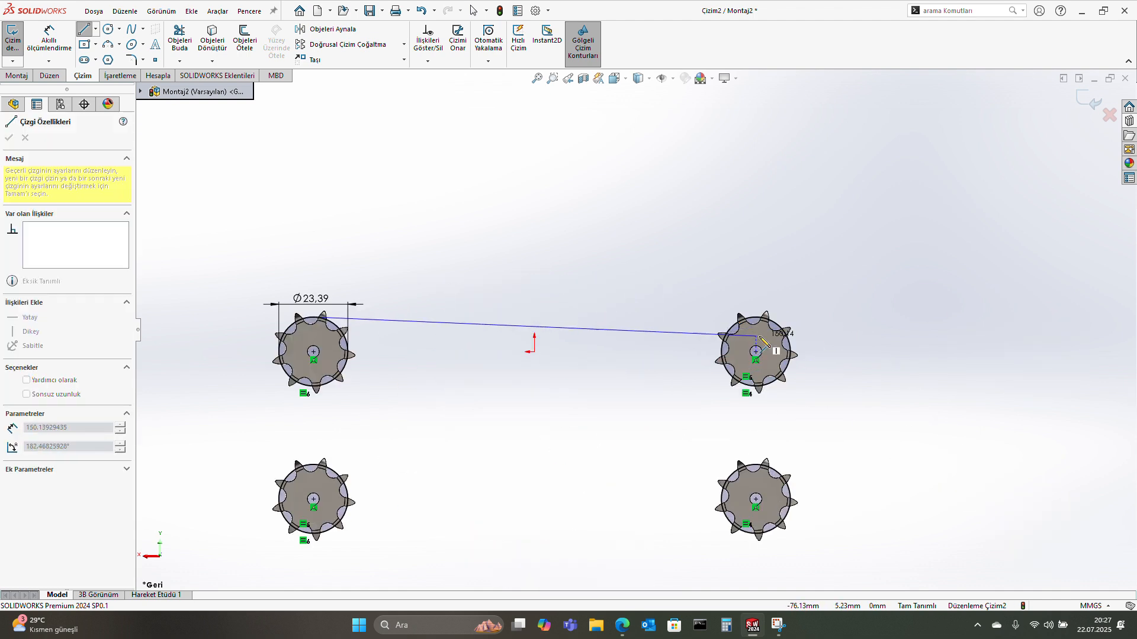
pyautogui.scroll(-8, 732, 314)
pyautogui.click(707, 286)
pyautogui.scroll(3, 734, 350)
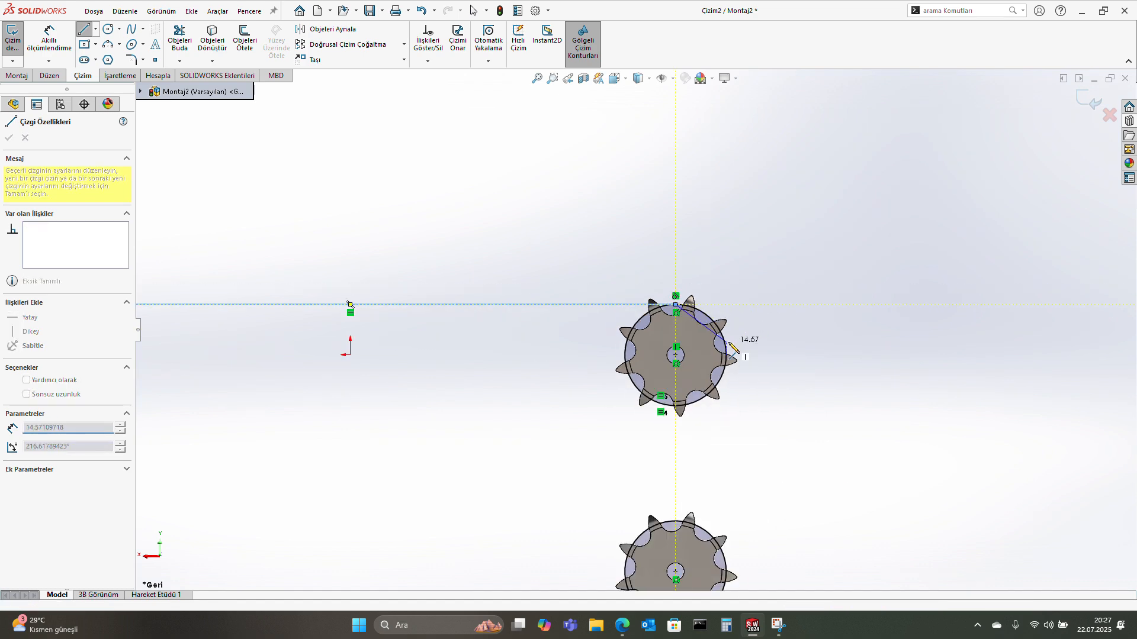
# - Draw a vertical line joining the outermost right-hand points of the two right pitch circles
pyautogui.scroll(-3, 728, 356)
pyautogui.press('Escape')
pyautogui.press('l')
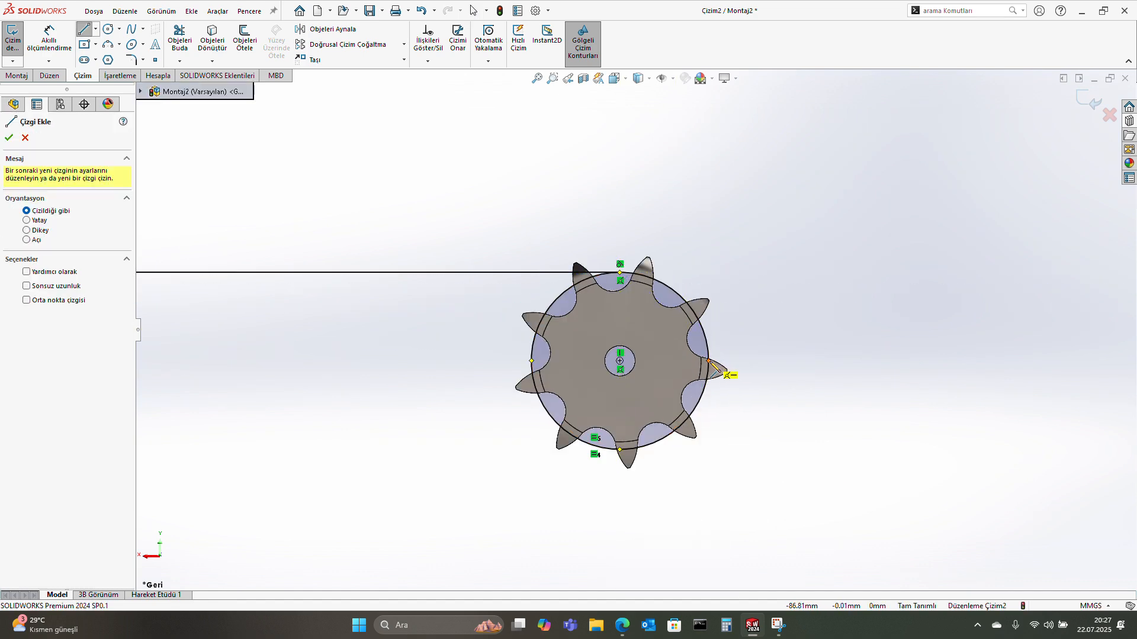
pyautogui.click(710, 368)
pyautogui.scroll(6, 716, 373)
pyautogui.scroll(-4, 647, 471)
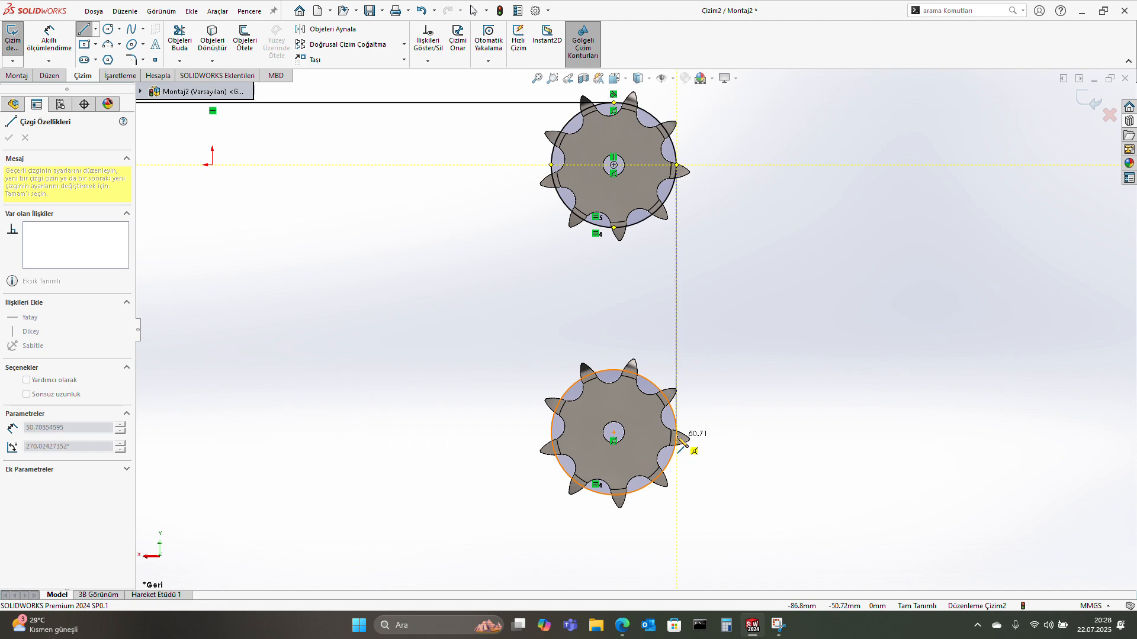
pyautogui.click(678, 438)
pyautogui.press('Escape')
pyautogui.scroll(-9, 645, 441)
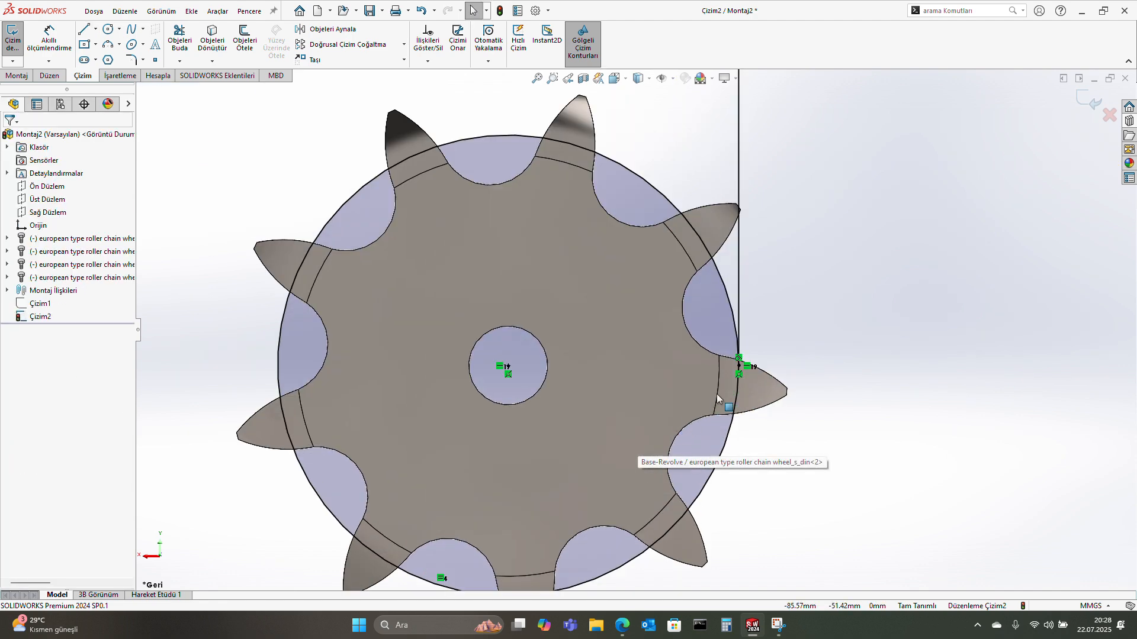
# - Draw a 150 mm horizontal line joining the lowest points of the two lower pitch circles
pyautogui.scroll(8, 726, 384)
pyautogui.press('l')
pyautogui.scroll(-6, 550, 474)
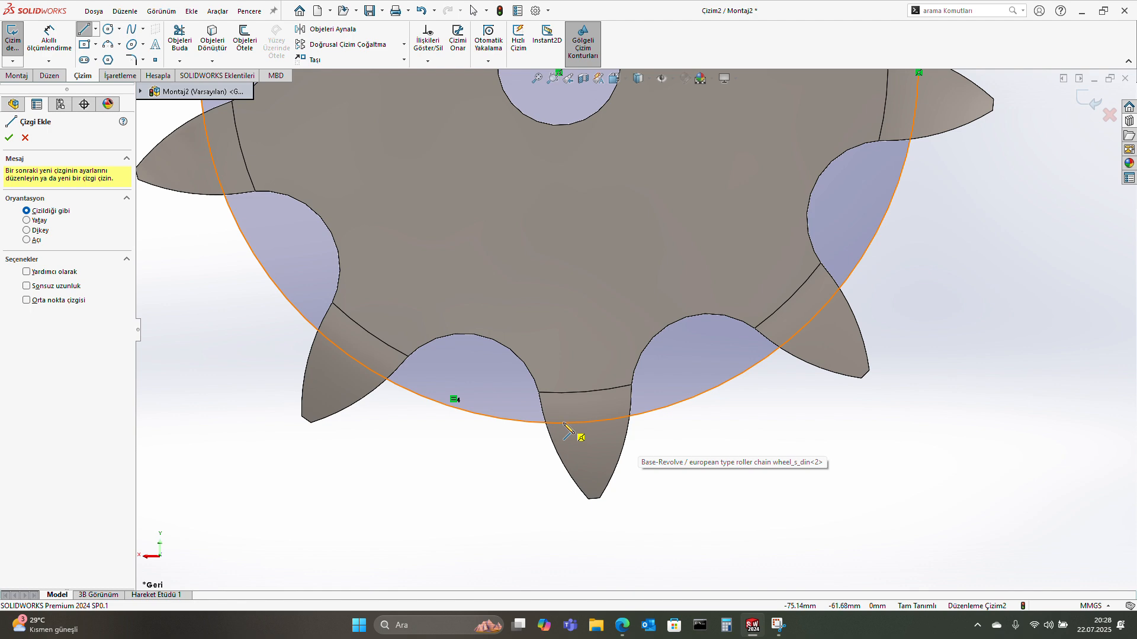
pyautogui.click(559, 423)
pyautogui.scroll(8, 513, 439)
pyautogui.scroll(-7, 398, 329)
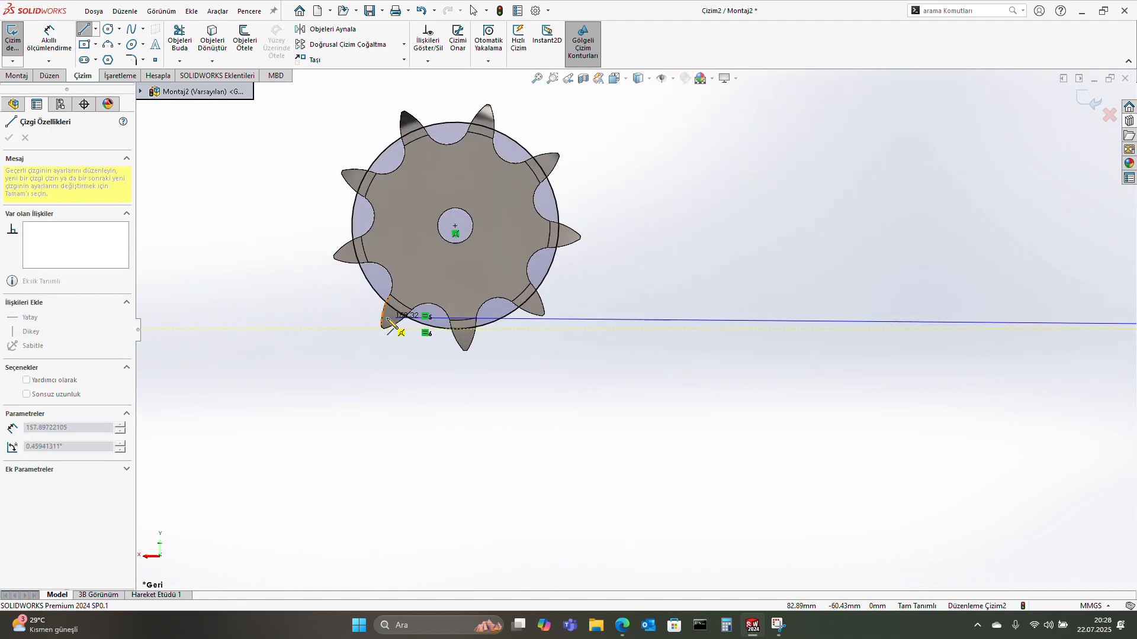
pyautogui.click(518, 349)
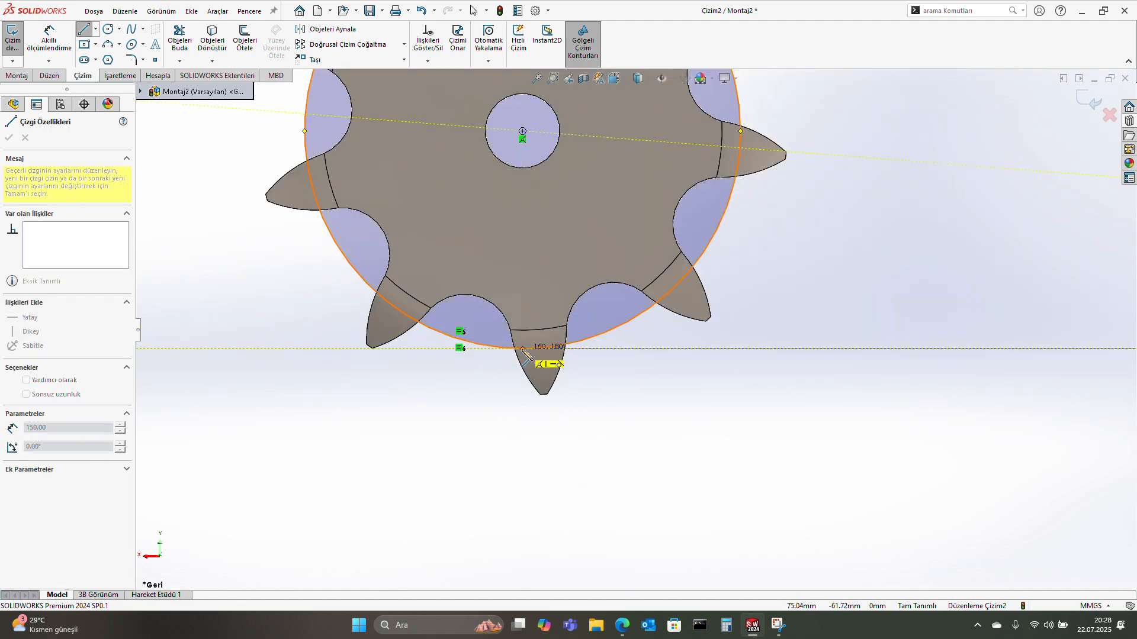
pyautogui.scroll(6, 553, 386)
pyautogui.press('Escape')
# - Draw a vertical line joining the outermost left-hand points of the two left pitch circles
pyautogui.scroll(-3, 572, 288)
pyautogui.press('l')
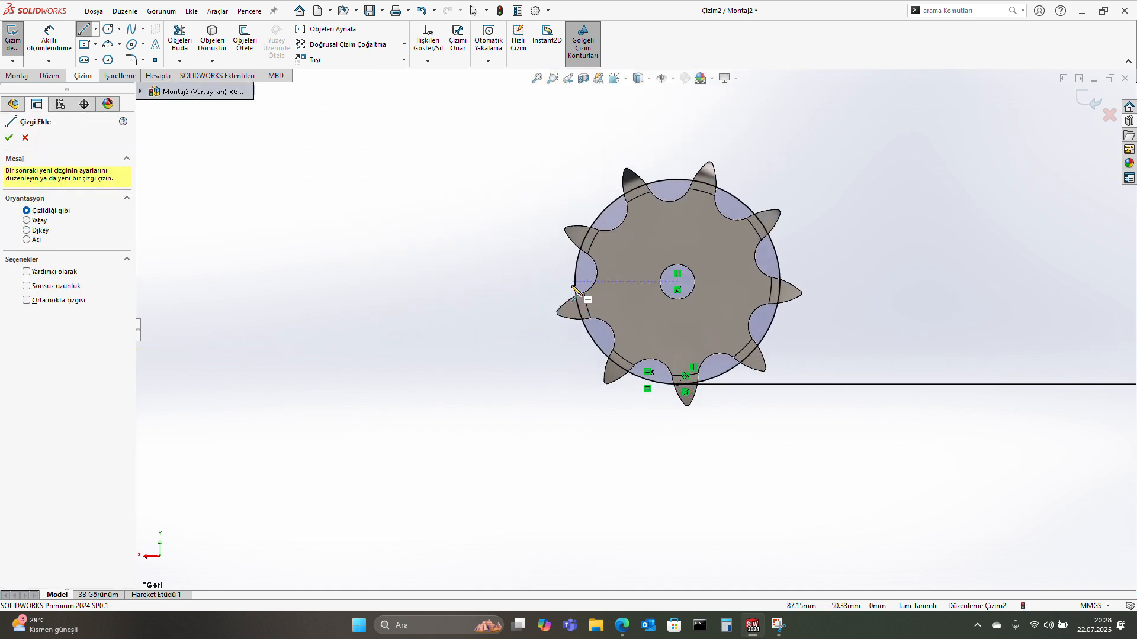
pyautogui.scroll(-3, 577, 295)
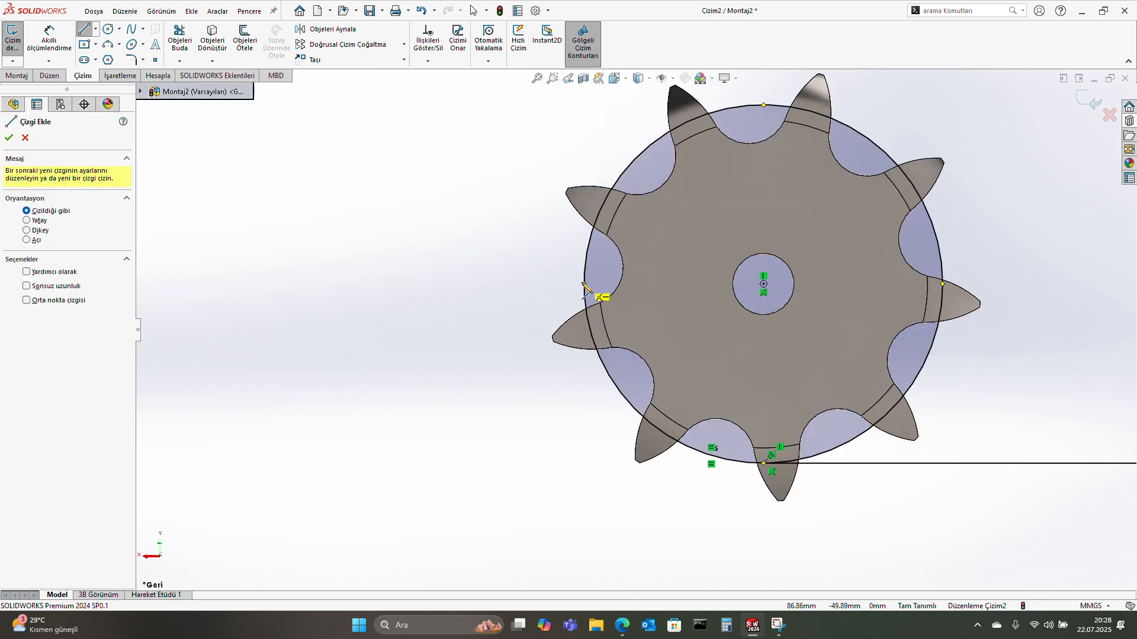
pyautogui.click(584, 284)
pyautogui.scroll(8, 587, 349)
pyautogui.scroll(-7, 681, 74)
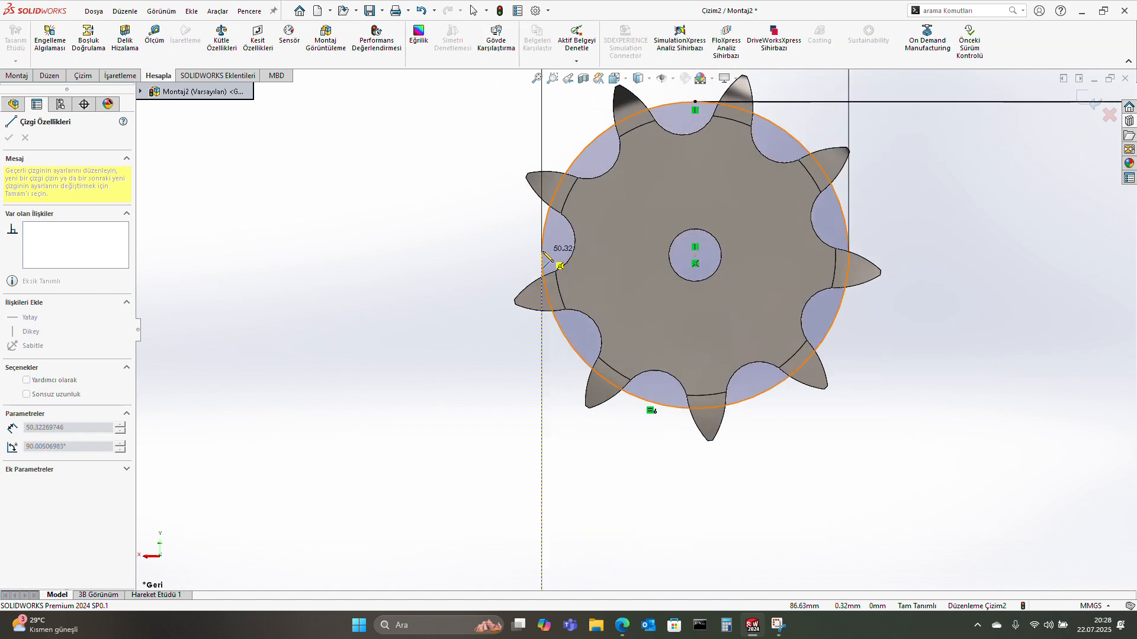
pyautogui.click(542, 256)
pyautogui.scroll(2, 553, 338)
pyautogui.press('Escape')
pyautogui.scroll(9, 584, 335)
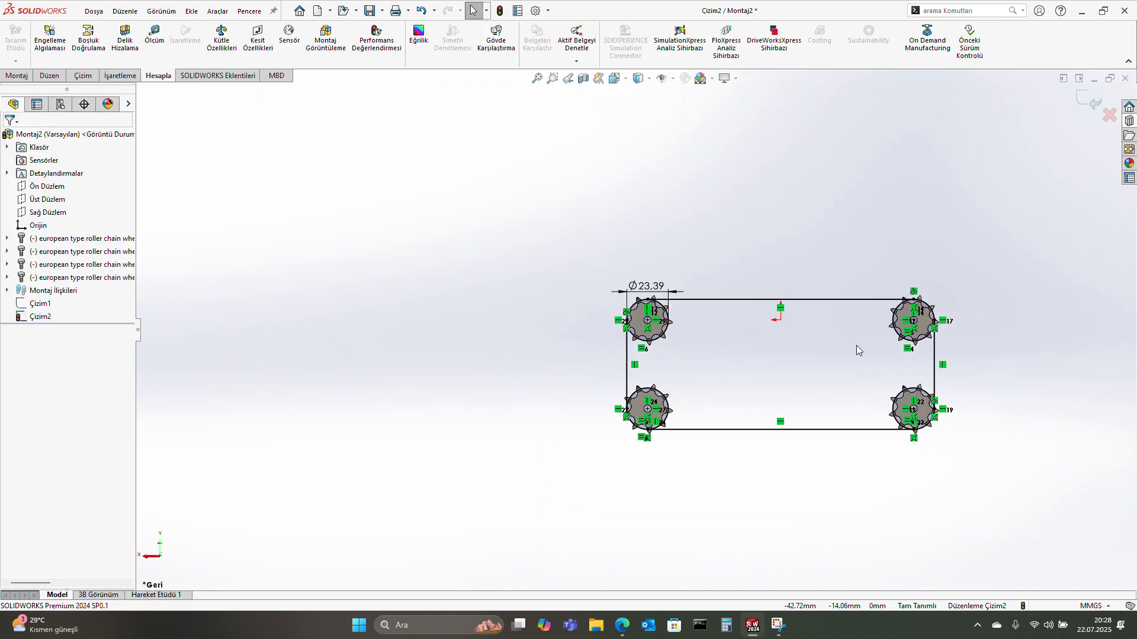
pyautogui.scroll(-4, 876, 346)
# - Trim the inner portions of the four pitch circles to leave a closed rounded chain path, and exit the sketch
pyautogui.click(80, 77)
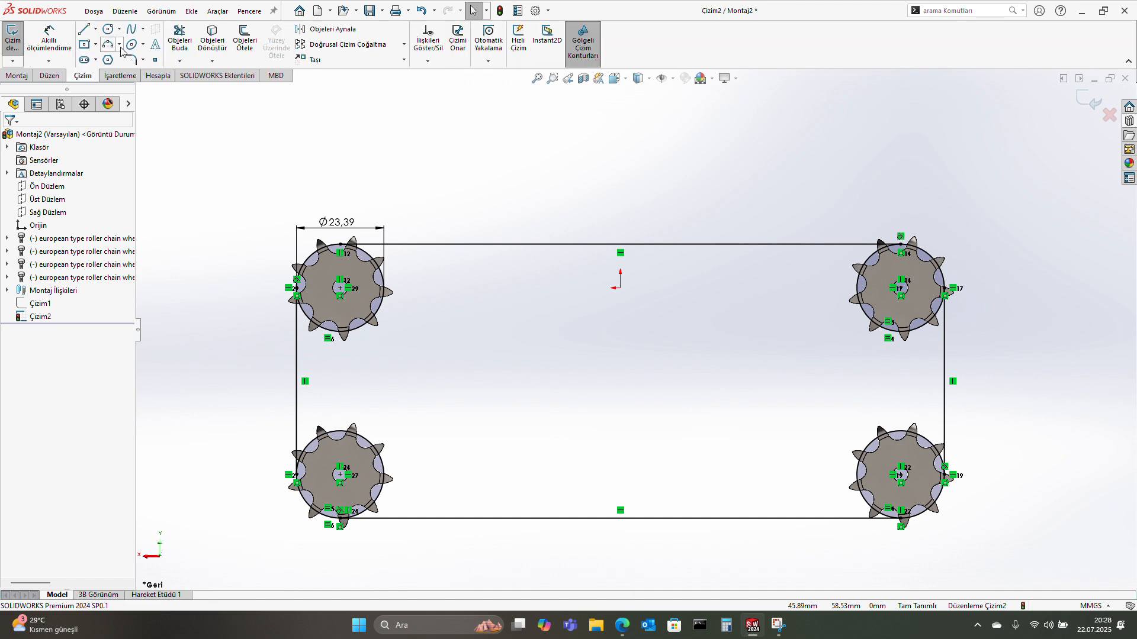
pyautogui.click(180, 37)
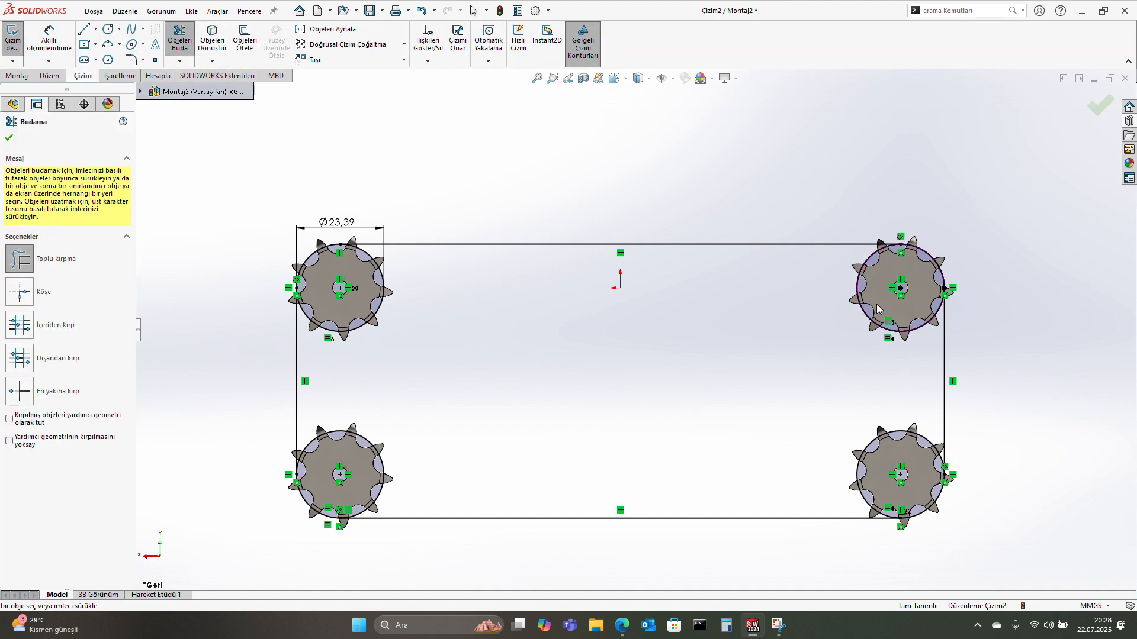
pyautogui.moveTo(877, 309)
pyautogui.mouseDown()
pyautogui.moveTo(558, 304)
pyautogui.moveTo(319, 332)
pyautogui.moveTo(619, 446)
pyautogui.moveTo(897, 446)
pyautogui.mouseUp()
pyautogui.click(13, 34)
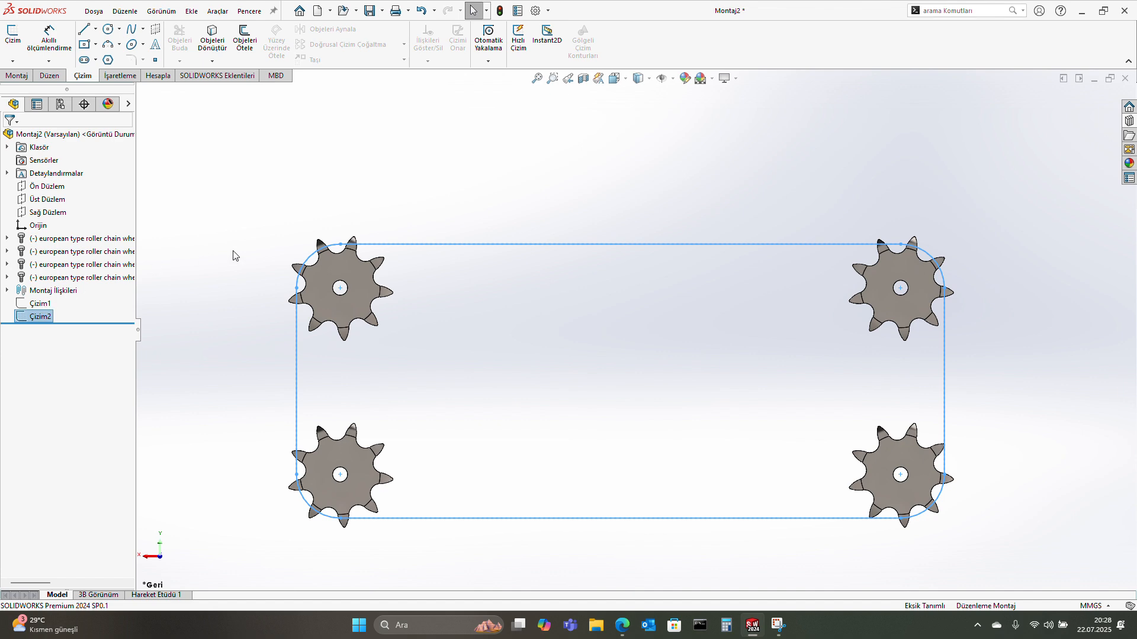
# - Reopen the chain path sketch in front view and make the top line tangent to the upper-right corner arc
pyautogui.scroll(-3, 508, 232)
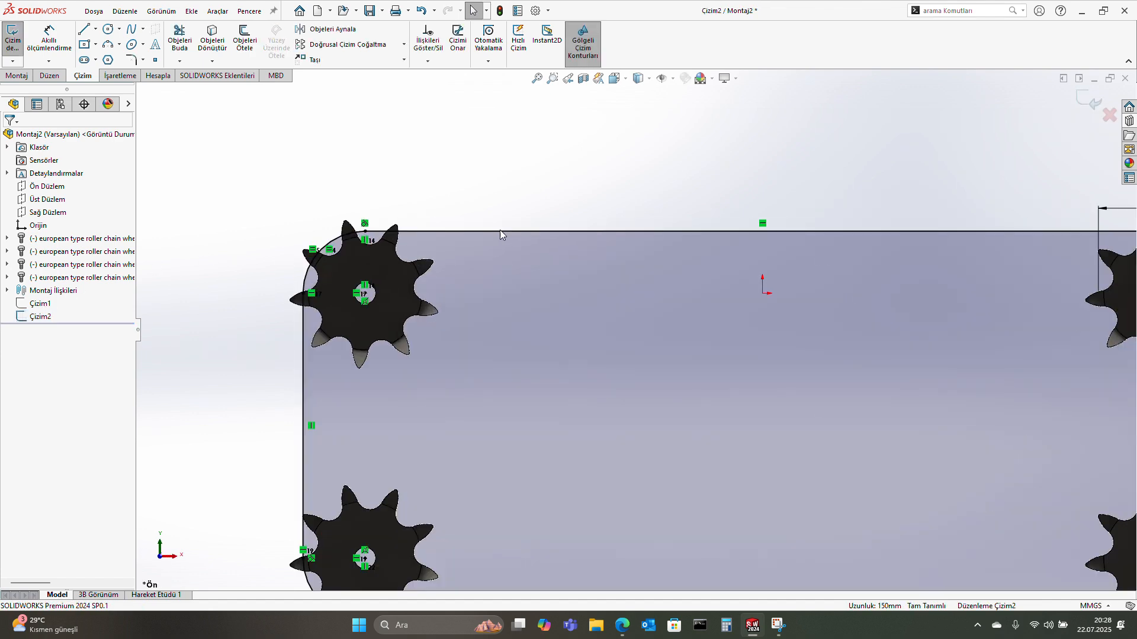
pyautogui.scroll(3, 562, 308)
pyautogui.scroll(-5, 858, 273)
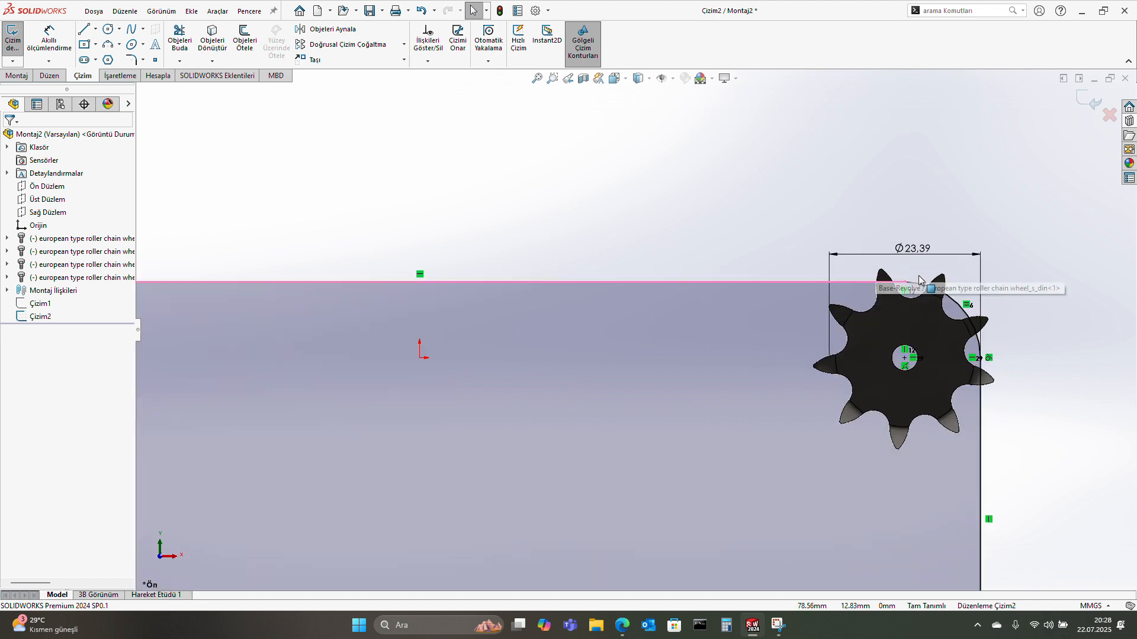
pyautogui.click(890, 288)
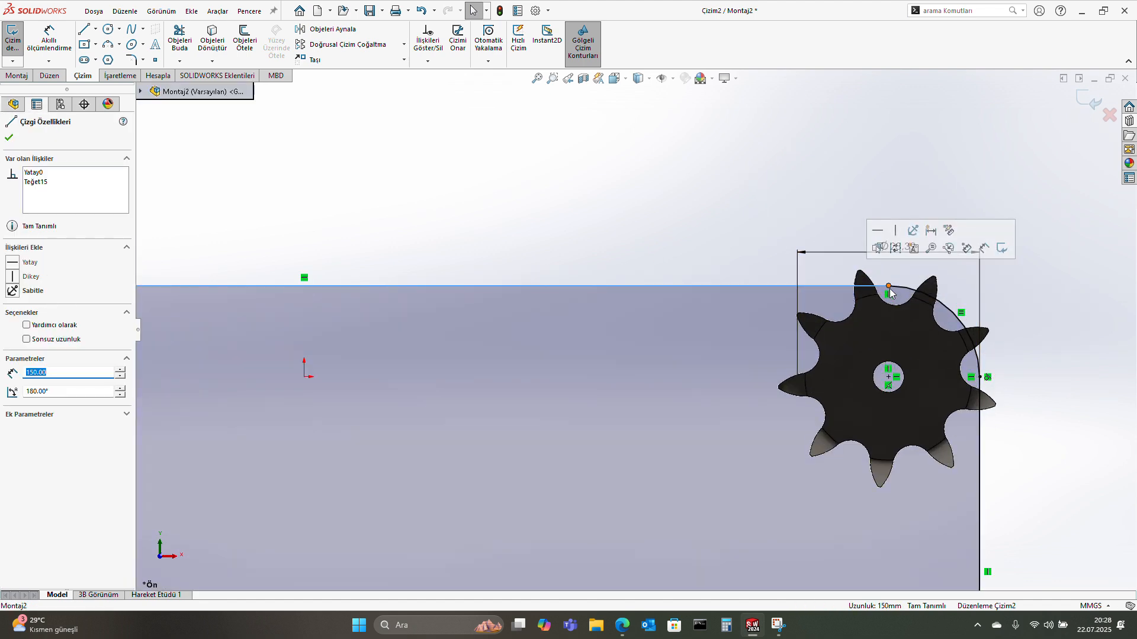
pyautogui.keyDown('ctrl'); pyautogui.click(907, 290); pyautogui.keyUp('ctrl')
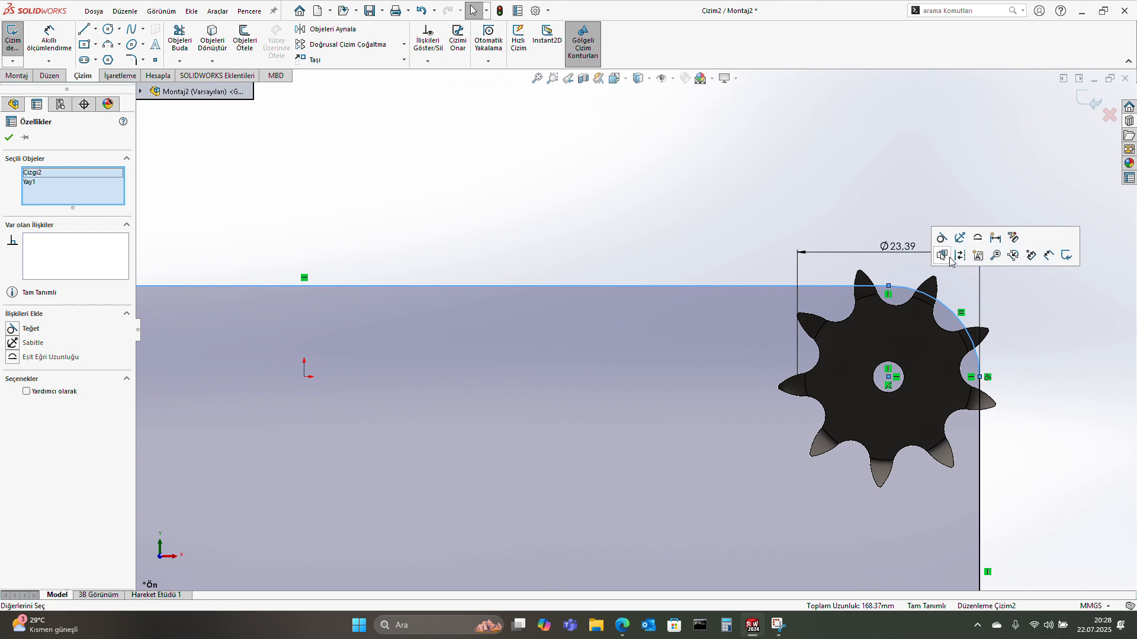
pyautogui.click(1007, 242)
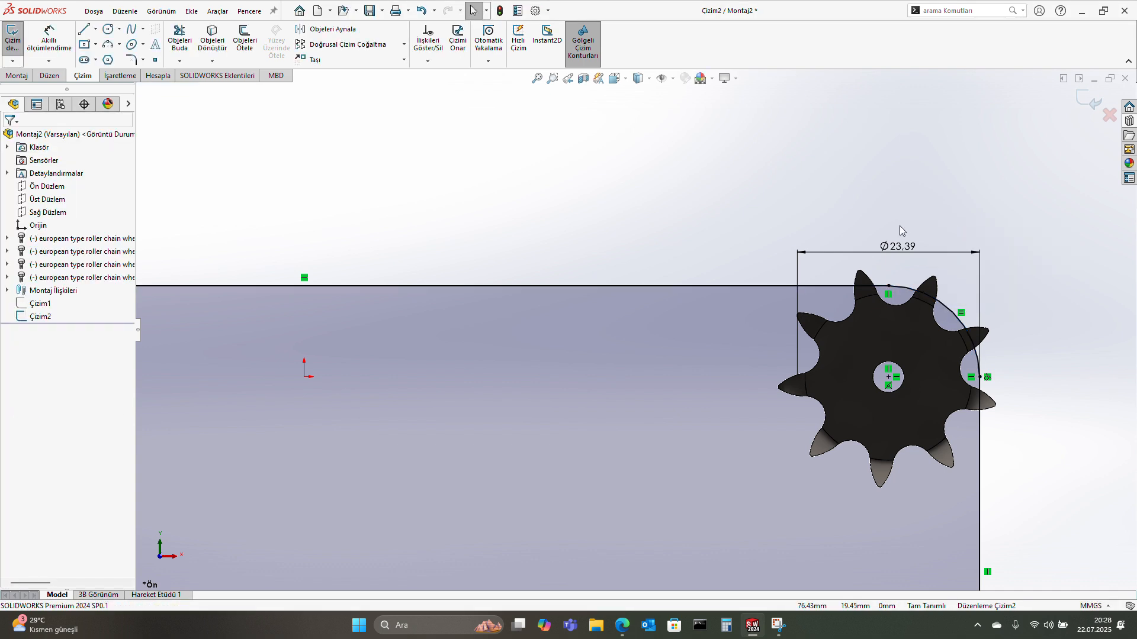
pyautogui.click(848, 287)
pyautogui.keyDown('ctrl'); pyautogui.click(909, 290); pyautogui.keyUp('ctrl')
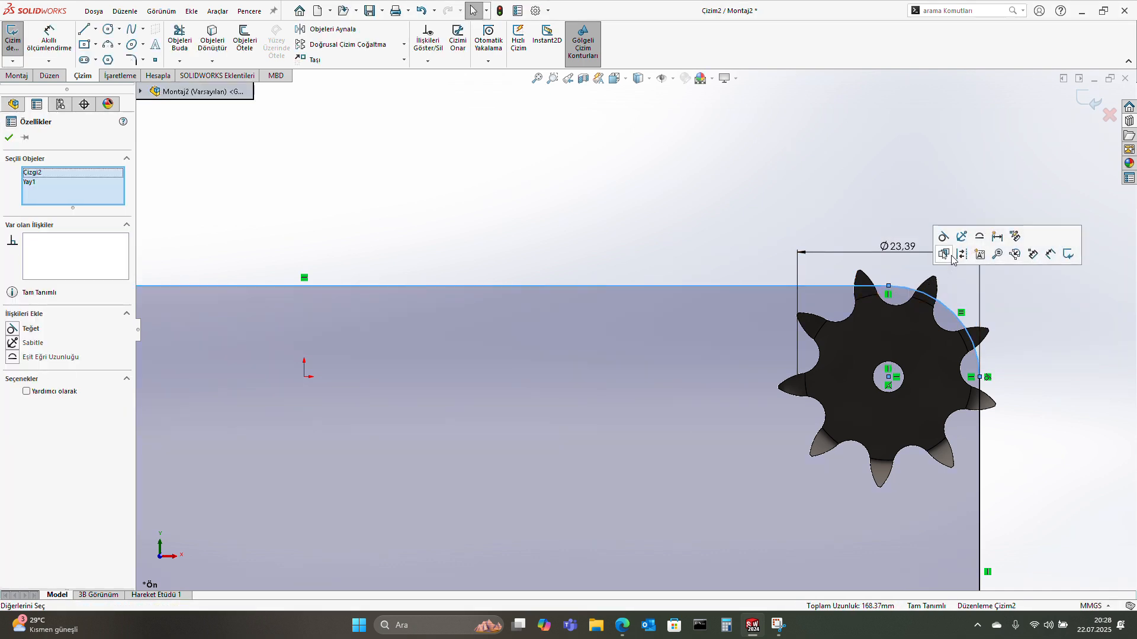
pyautogui.click(943, 237)
pyautogui.click(886, 187)
# - Make the right vertical line tangent to the lower-right corner arc and check that arc's tangency with the bottom line
pyautogui.scroll(1, 940, 352)
pyautogui.scroll(-2, 940, 352)
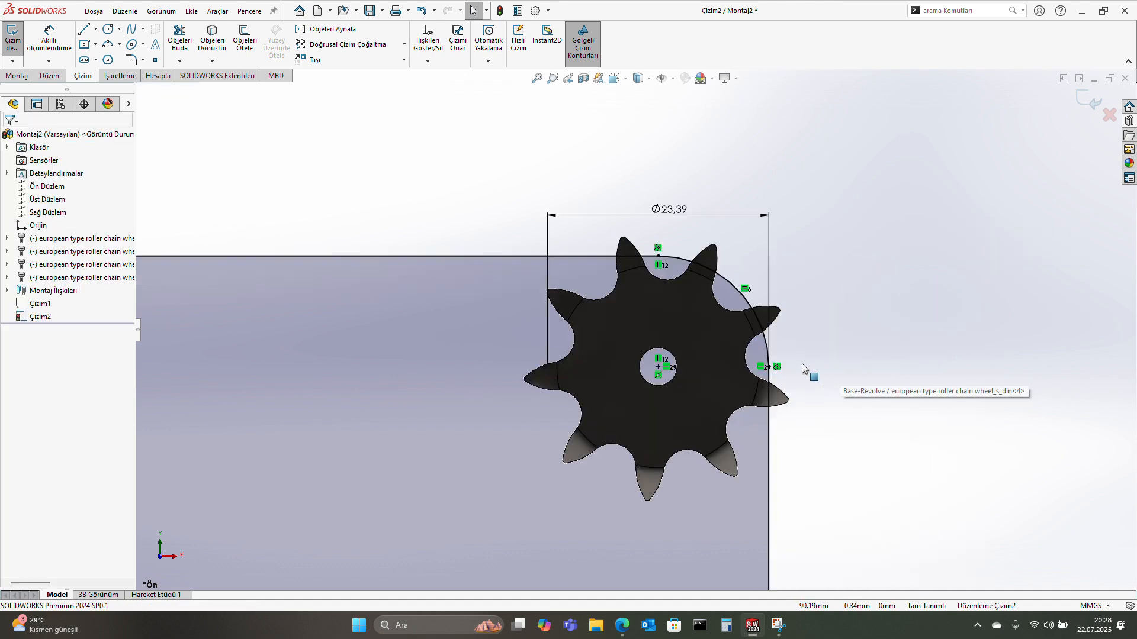
pyautogui.click(775, 368)
pyautogui.scroll(7, 710, 447)
pyautogui.scroll(-3, 673, 490)
pyautogui.scroll(-3, 646, 421)
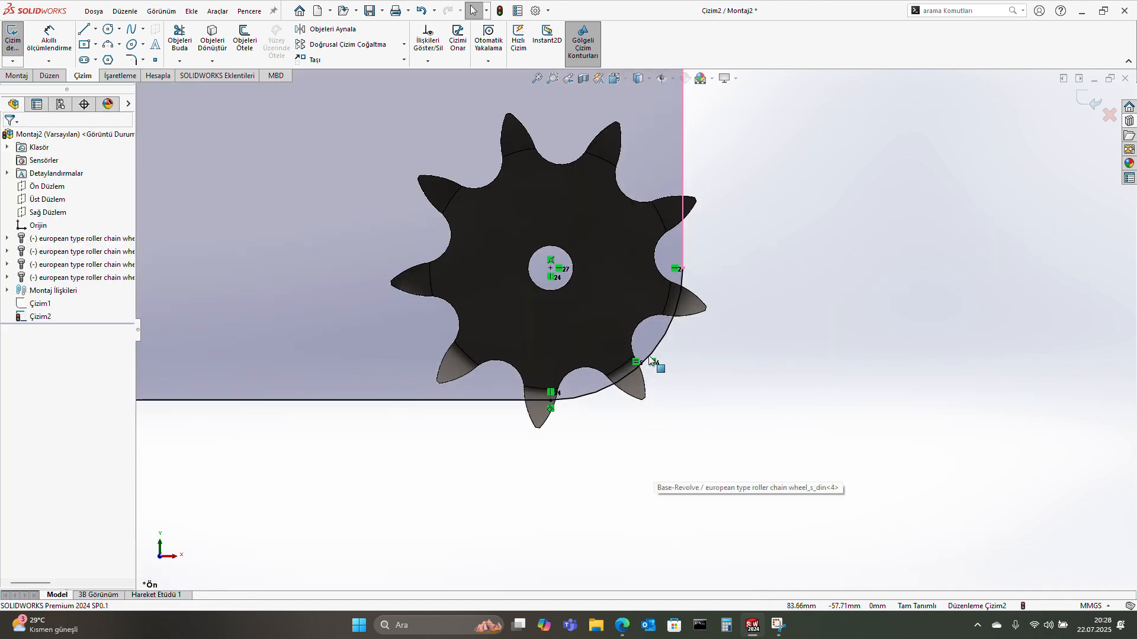
pyautogui.click(649, 358)
pyautogui.keyDown('ctrl'); pyautogui.click(683, 246); pyautogui.keyUp('ctrl')
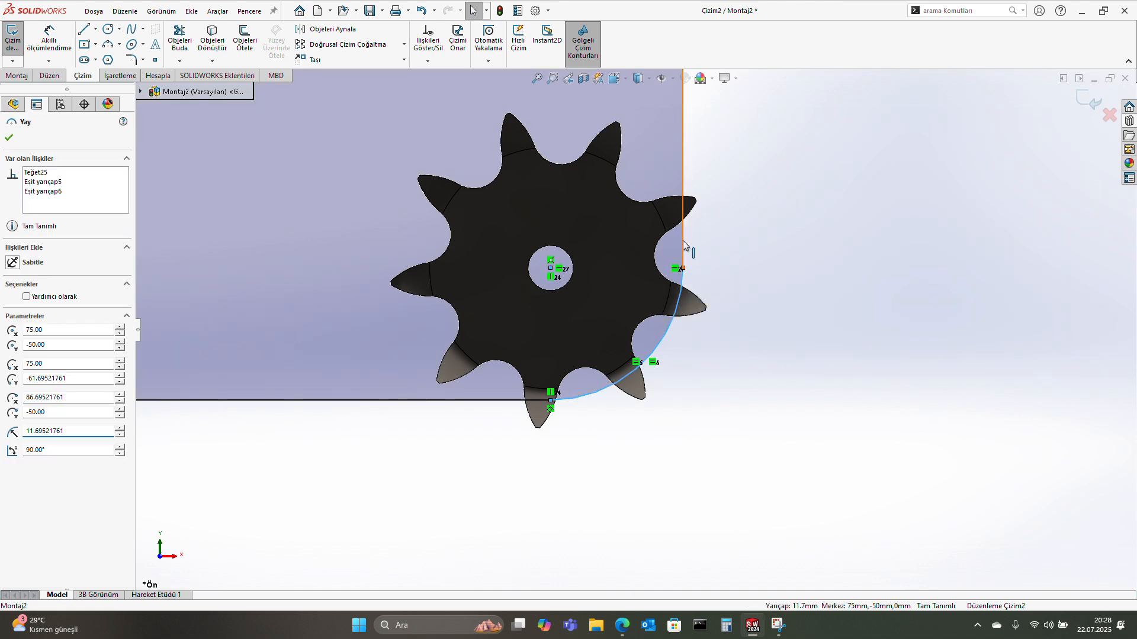
pyautogui.click(721, 189)
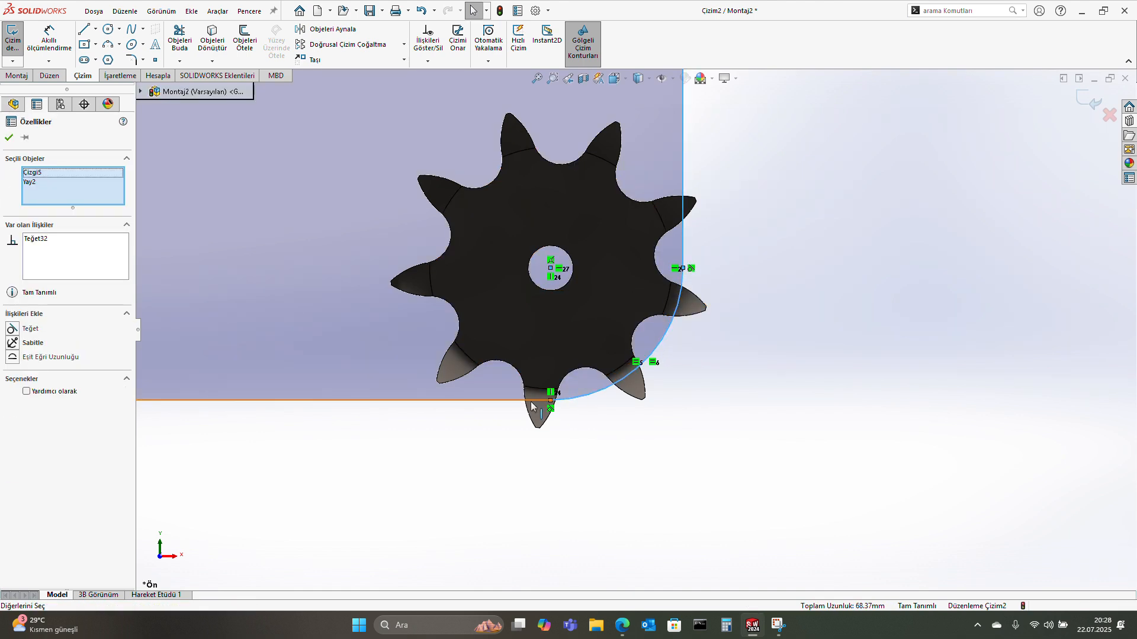
pyautogui.click(567, 400)
pyautogui.keyDown('ctrl'); pyautogui.click(578, 397); pyautogui.keyUp('ctrl')
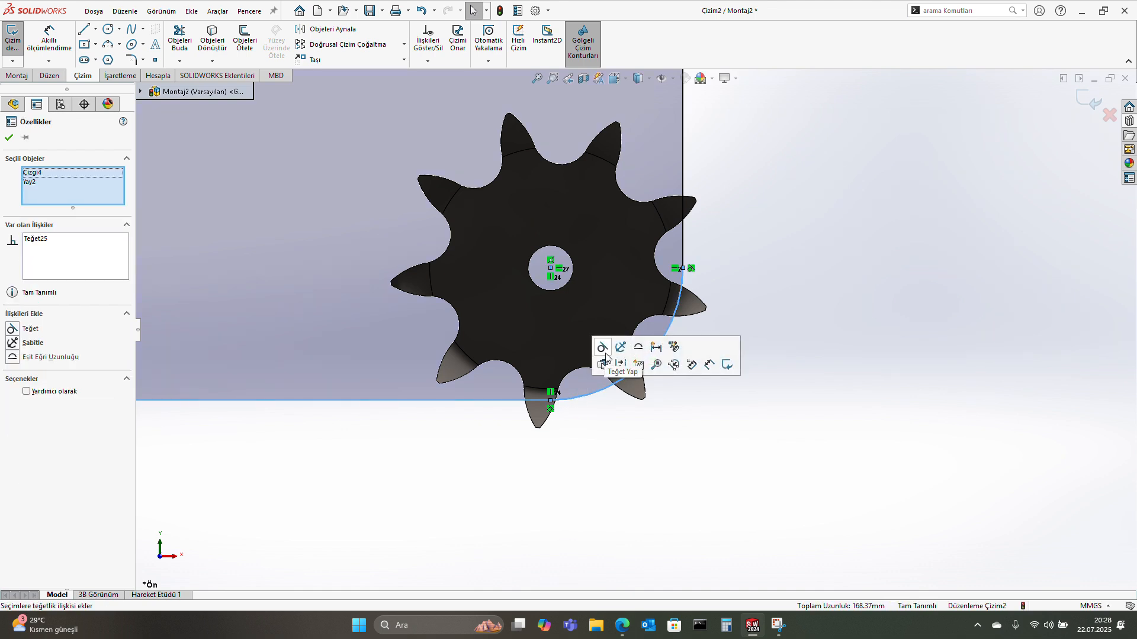
# - Make the bottom line tangent to the lower-left corner arc
pyautogui.scroll(8, 601, 411)
pyautogui.scroll(-5, 314, 338)
pyautogui.scroll(-4, 595, 376)
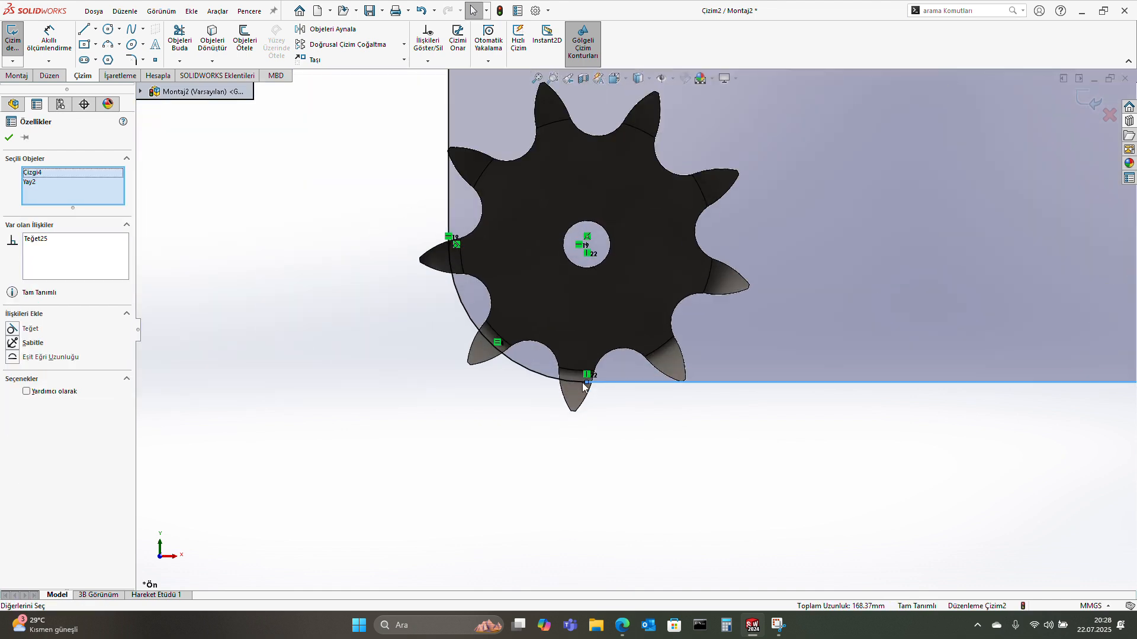
pyautogui.keyDown('ctrl'); pyautogui.click(573, 381); pyautogui.keyUp('ctrl')
pyautogui.click(623, 386)
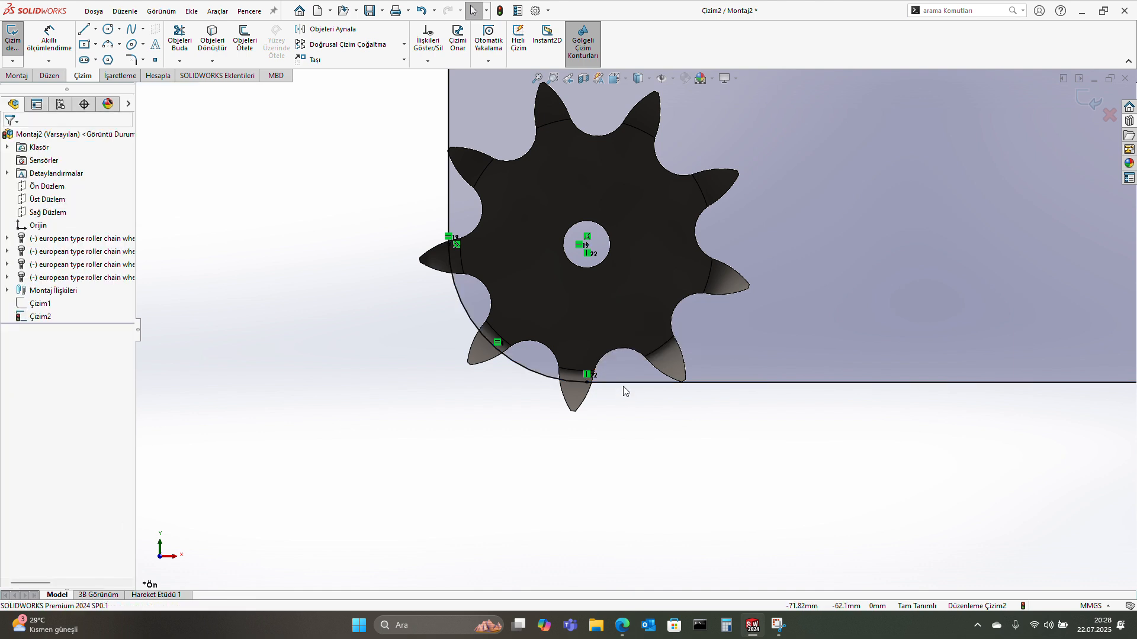
pyautogui.click(607, 383)
pyautogui.keyDown('ctrl'); pyautogui.click(583, 380); pyautogui.keyUp('ctrl')
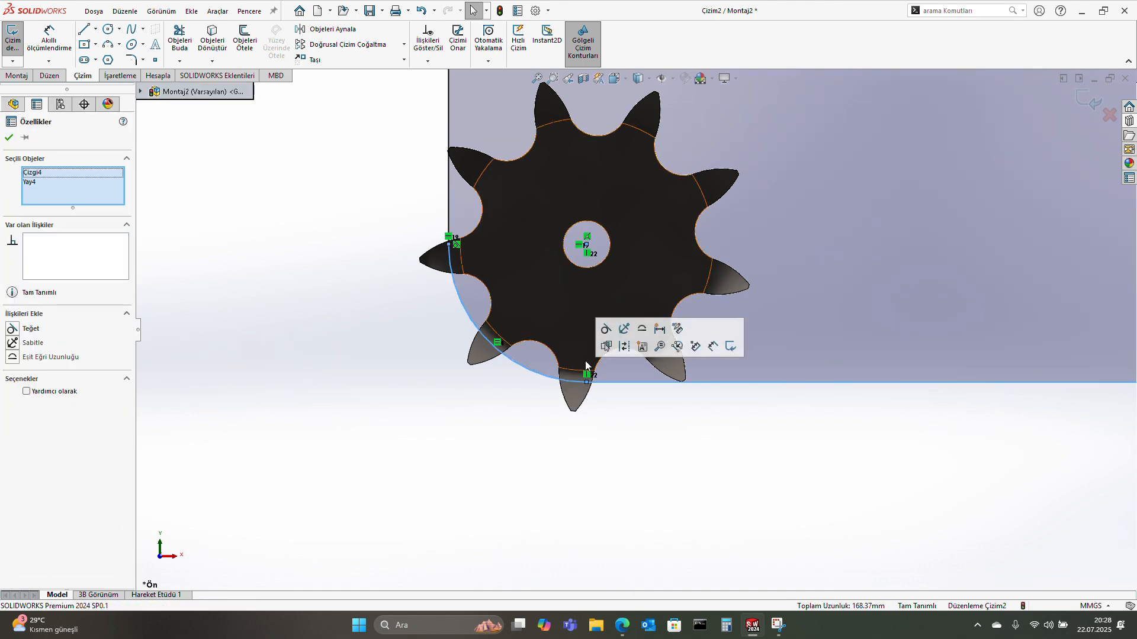
pyautogui.click(603, 331)
pyautogui.scroll(10, 514, 299)
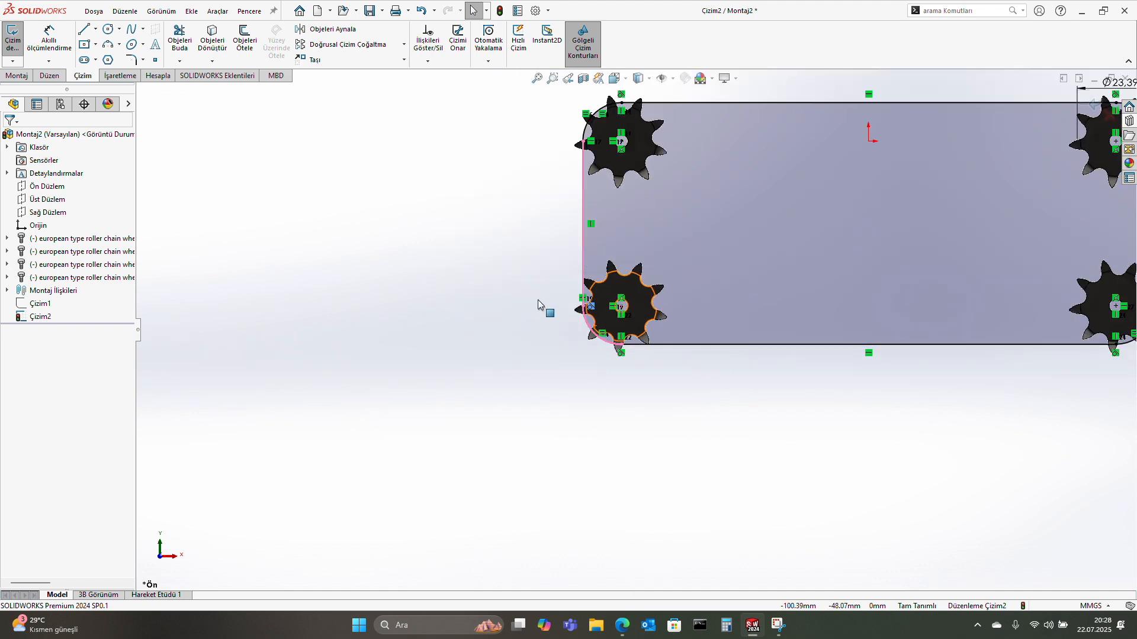
# - Make the left vertical line tangent to the upper-left corner arc and exit the chain path sketch
pyautogui.scroll(-8, 643, 203)
pyautogui.click(557, 287)
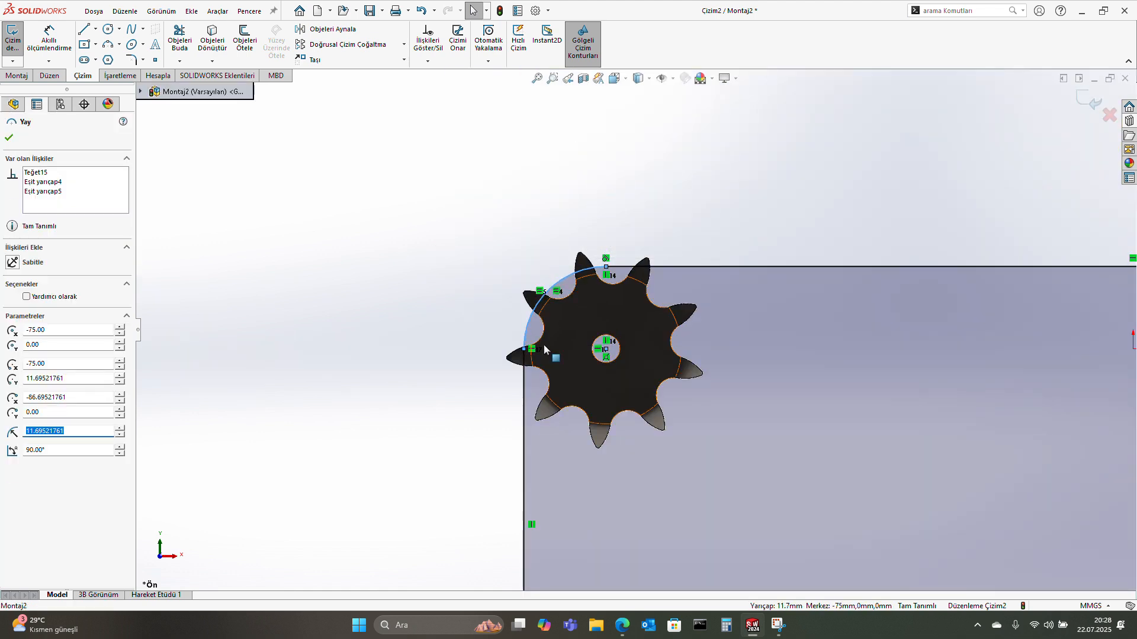
pyautogui.keyDown('ctrl'); pyautogui.click(524, 374); pyautogui.keyUp('ctrl')
pyautogui.click(562, 323)
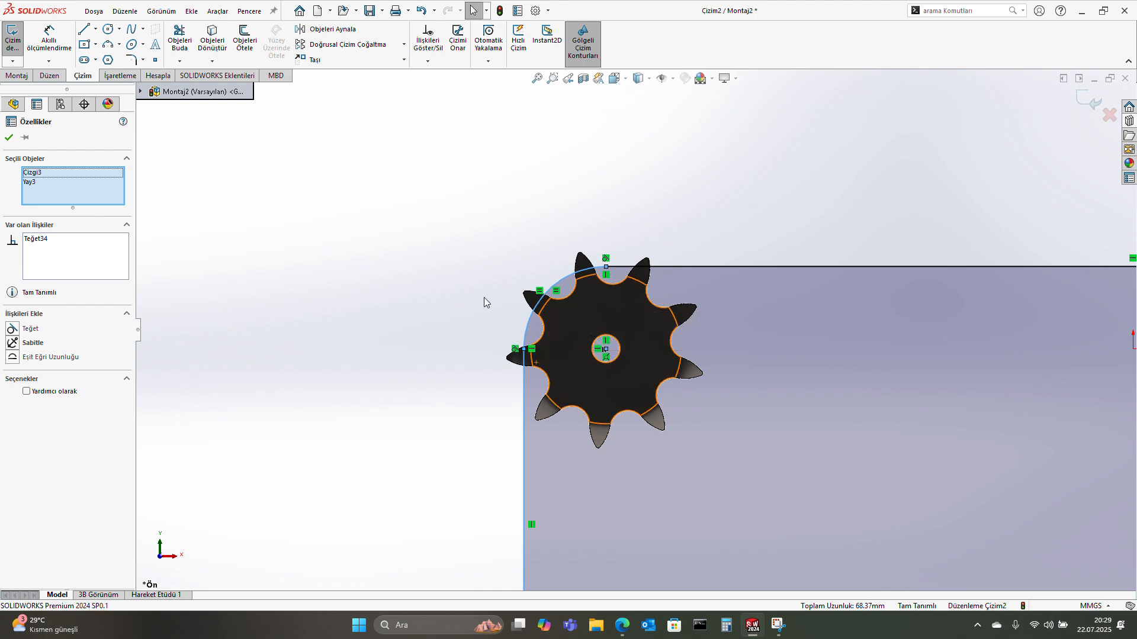
pyautogui.click(409, 261)
pyautogui.scroll(4, 376, 247)
pyautogui.scroll(3, 513, 337)
pyautogui.scroll(-2, 1054, 311)
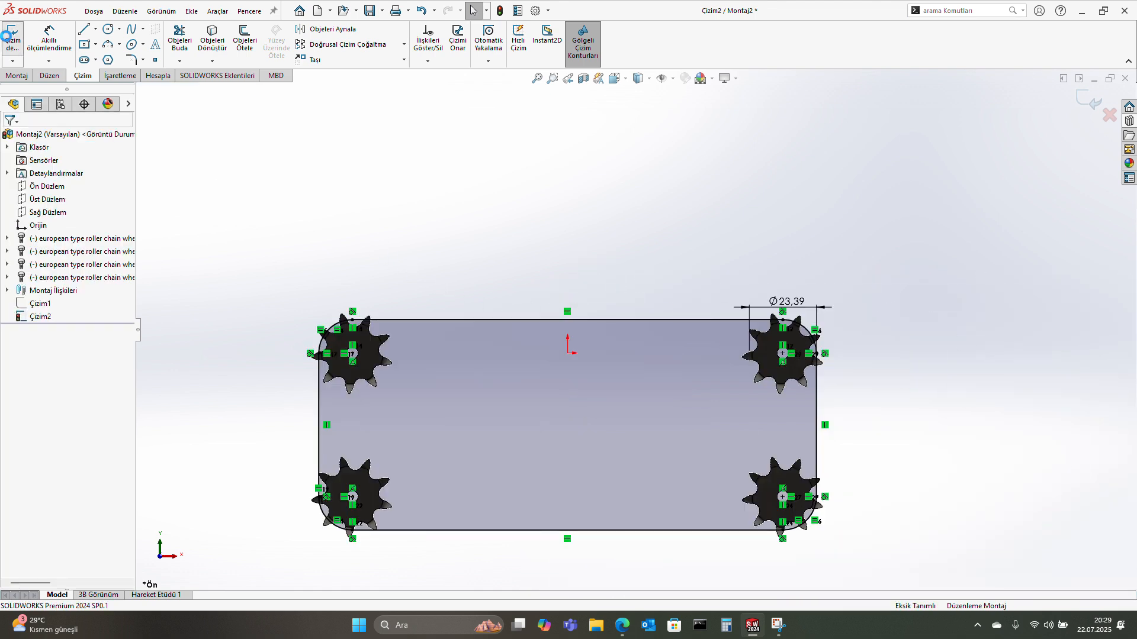
pyautogui.click(8, 36)
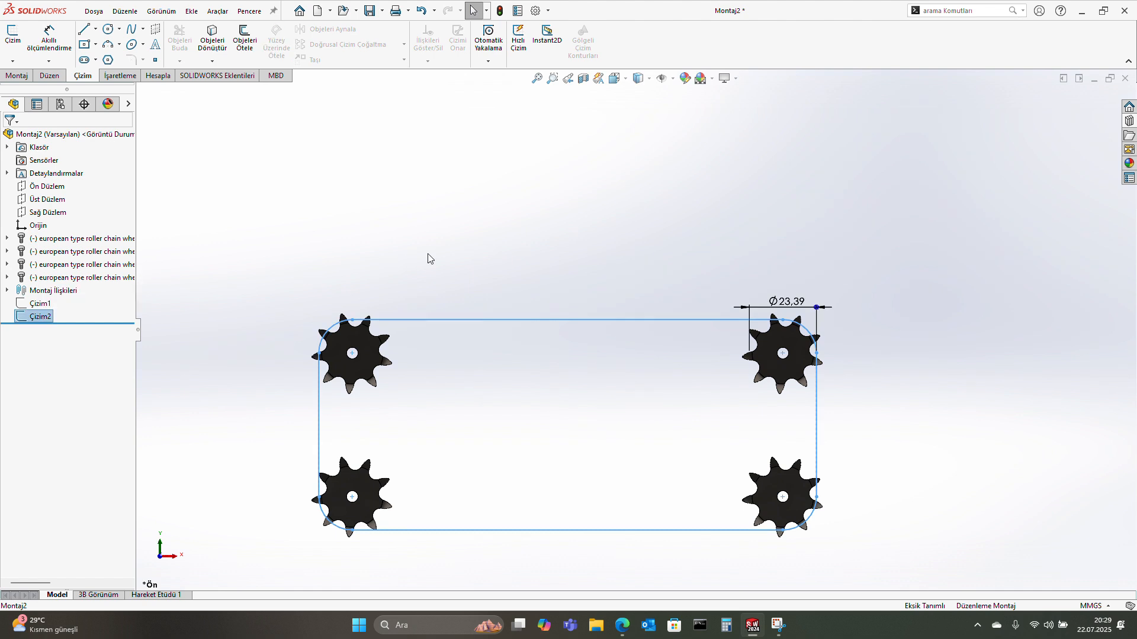
# - Create a new assembly document without picking a component file to insert
pyautogui.click(317, 12)
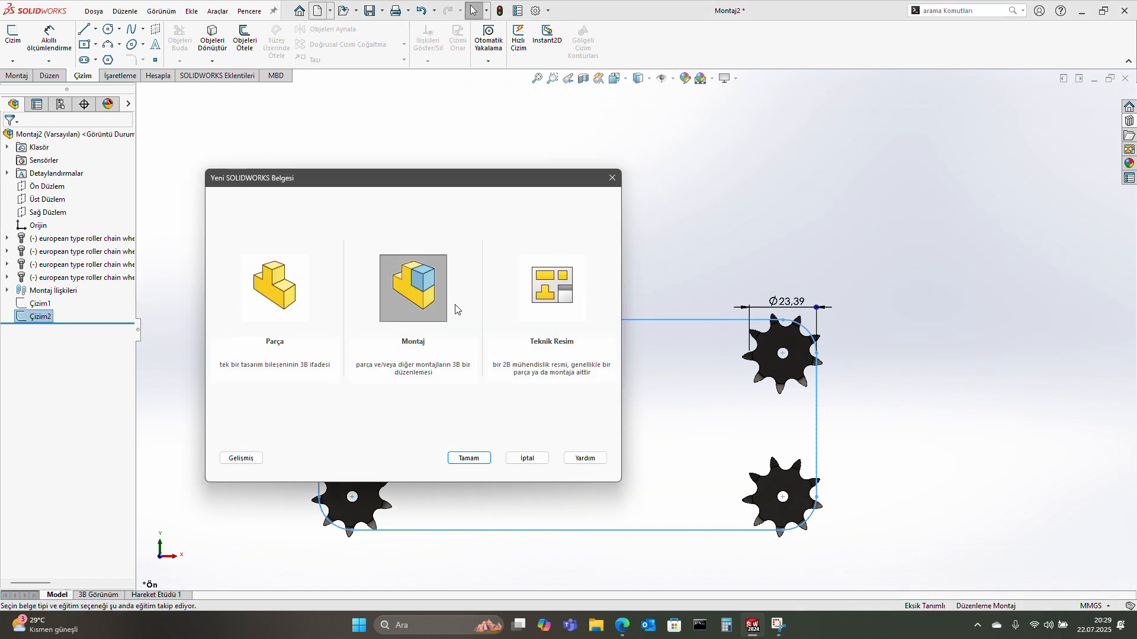
pyautogui.click(467, 459)
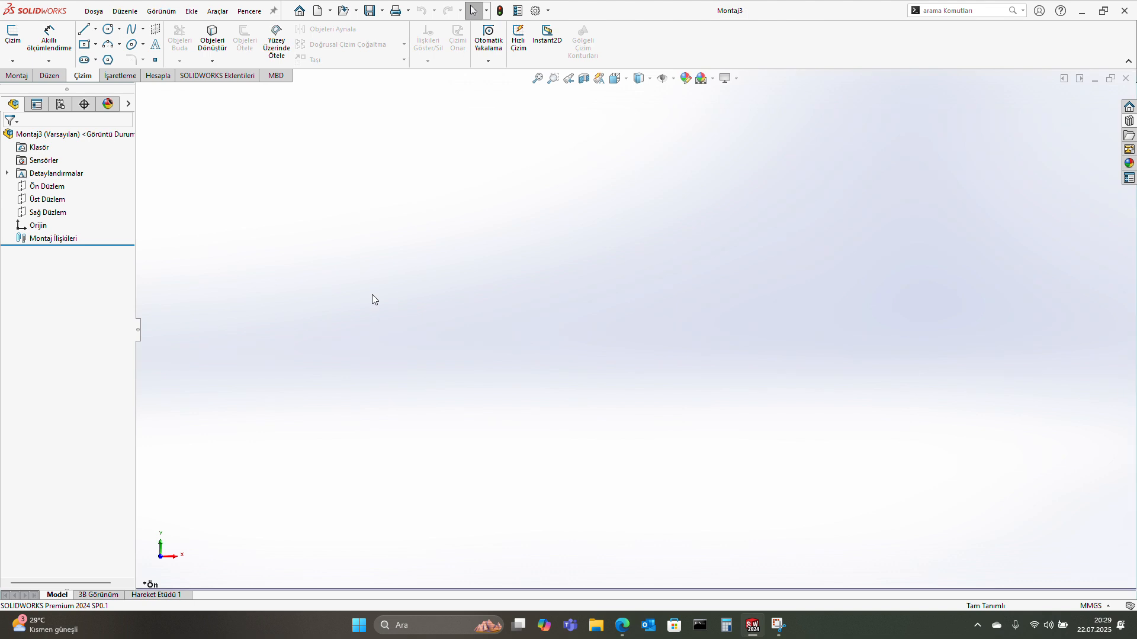
pyautogui.click(927, 164)
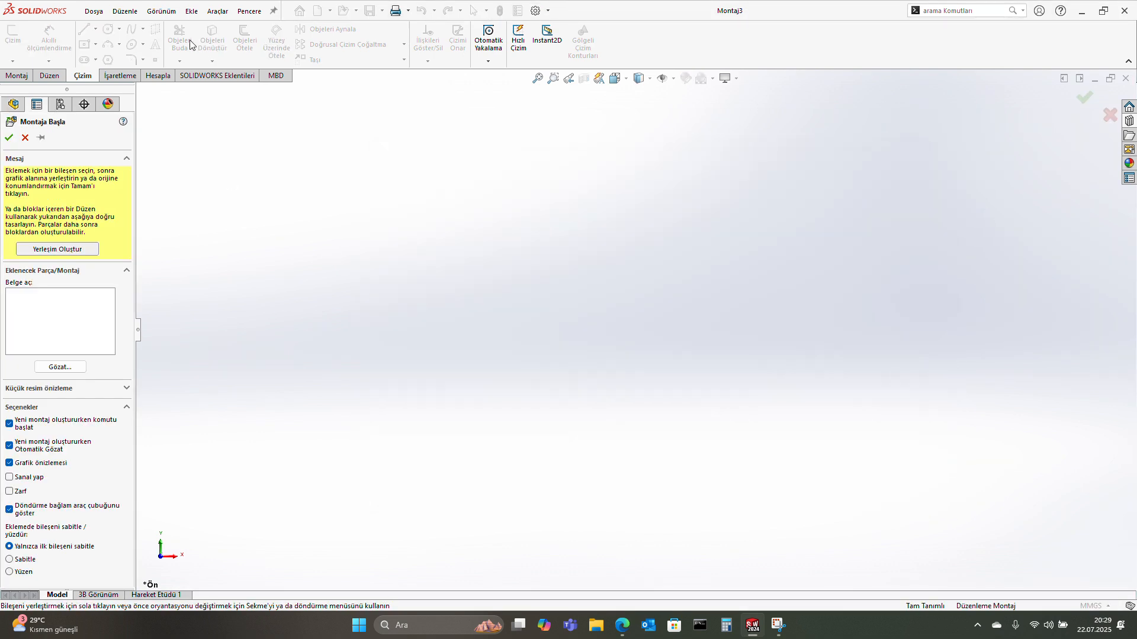
# - Paste the copied chain path profile into a new sketch on the assembly's Front plane and exit the sketch
pyautogui.click(14, 138)
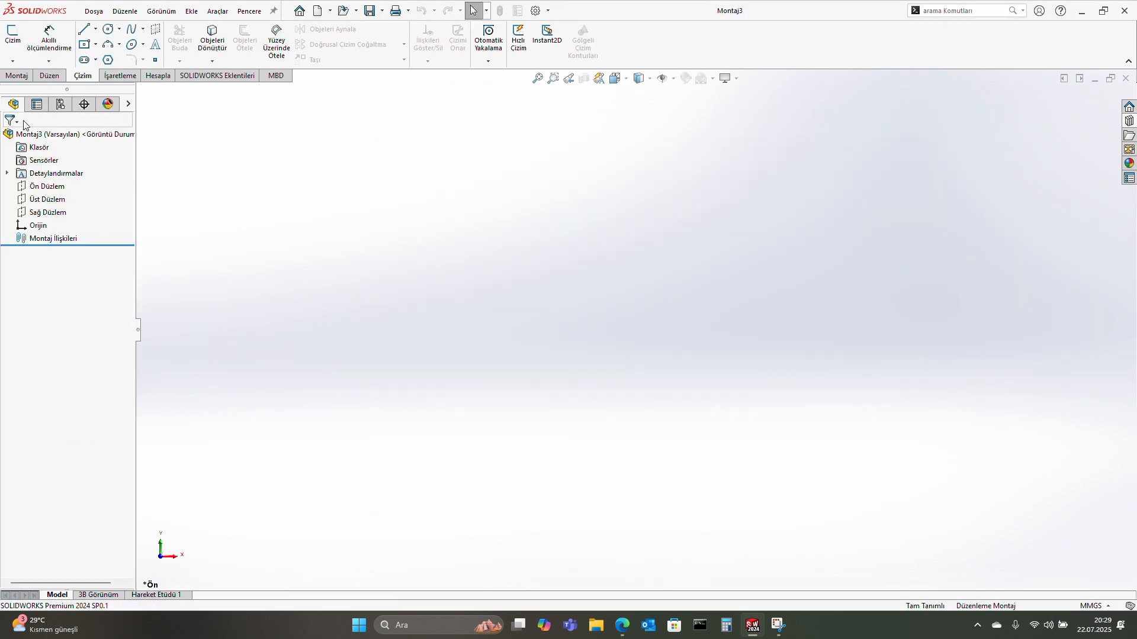
pyautogui.click(13, 33)
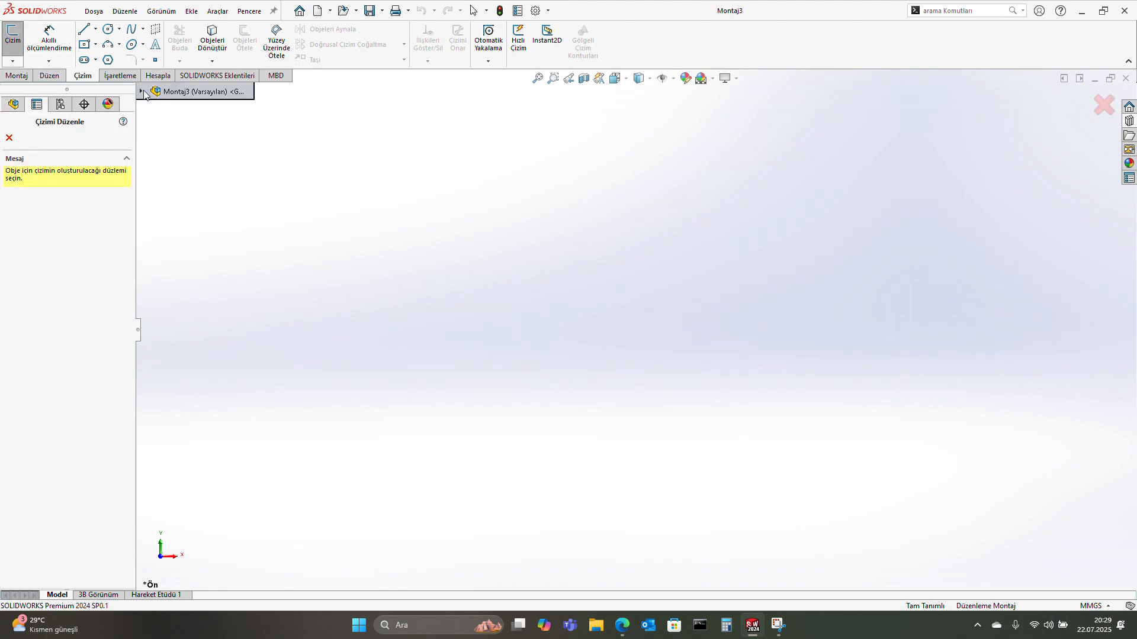
pyautogui.click(144, 91)
pyautogui.click(188, 146)
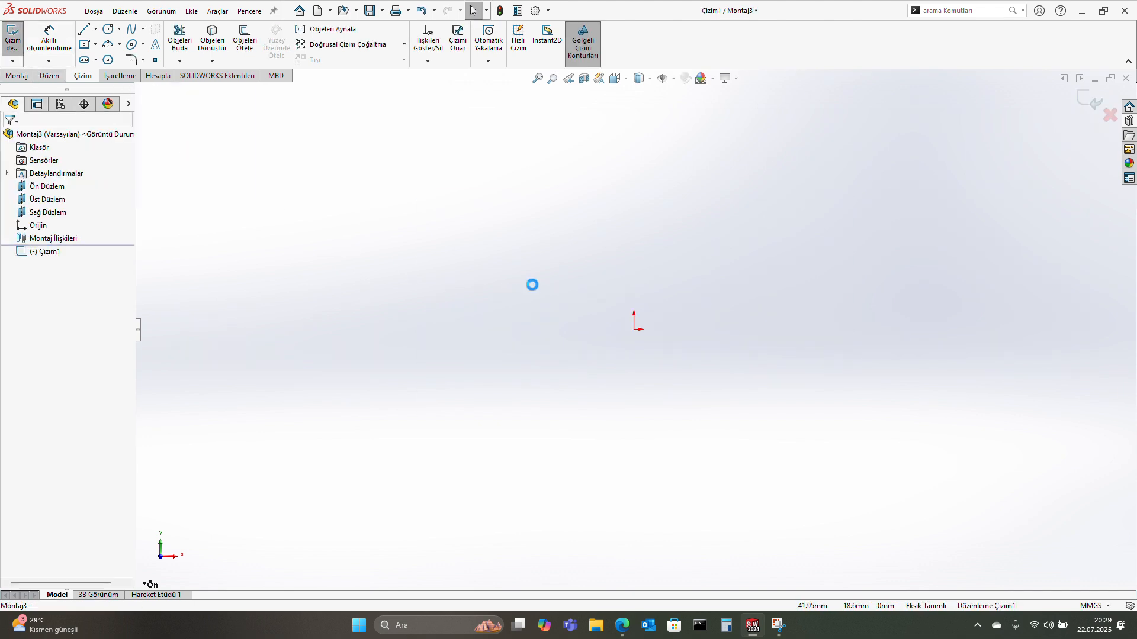
pyautogui.hotkey('ctrl', 'v')
pyautogui.scroll(4, 524, 290)
pyautogui.scroll(-3, 619, 278)
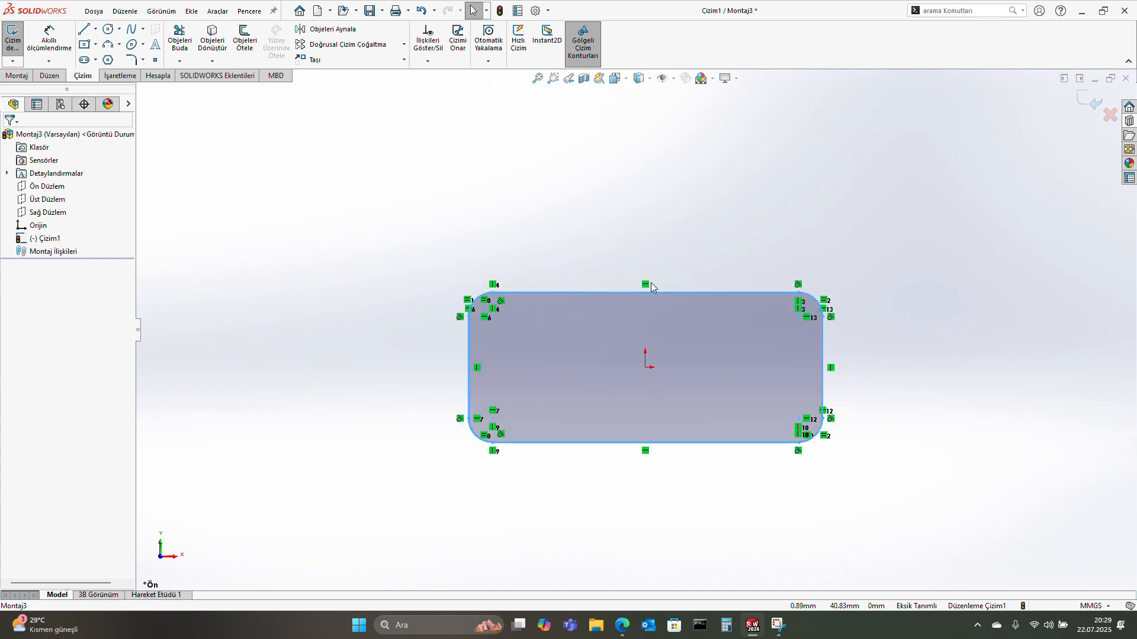
pyautogui.click(672, 264)
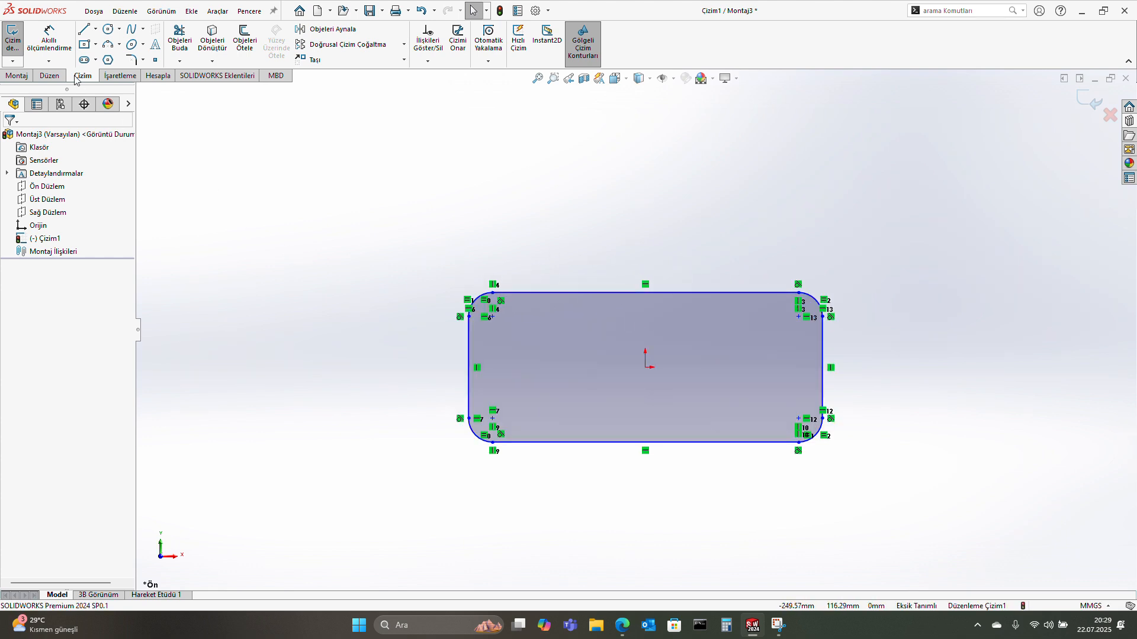
pyautogui.click(11, 32)
# - Insert the link subassemblies bakla-1 and bakla-2 side by side inside the chain path
pyautogui.click(43, 37)
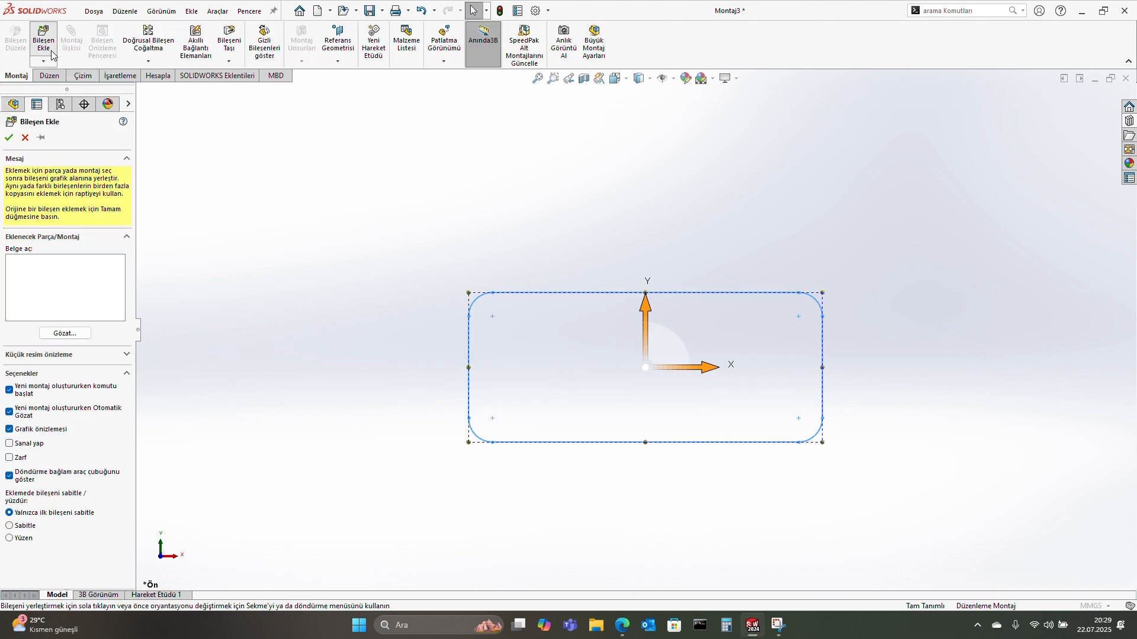
pyautogui.click(609, 311)
pyautogui.keyDown('ctrl'); pyautogui.click(770, 283); pyautogui.keyUp('ctrl')
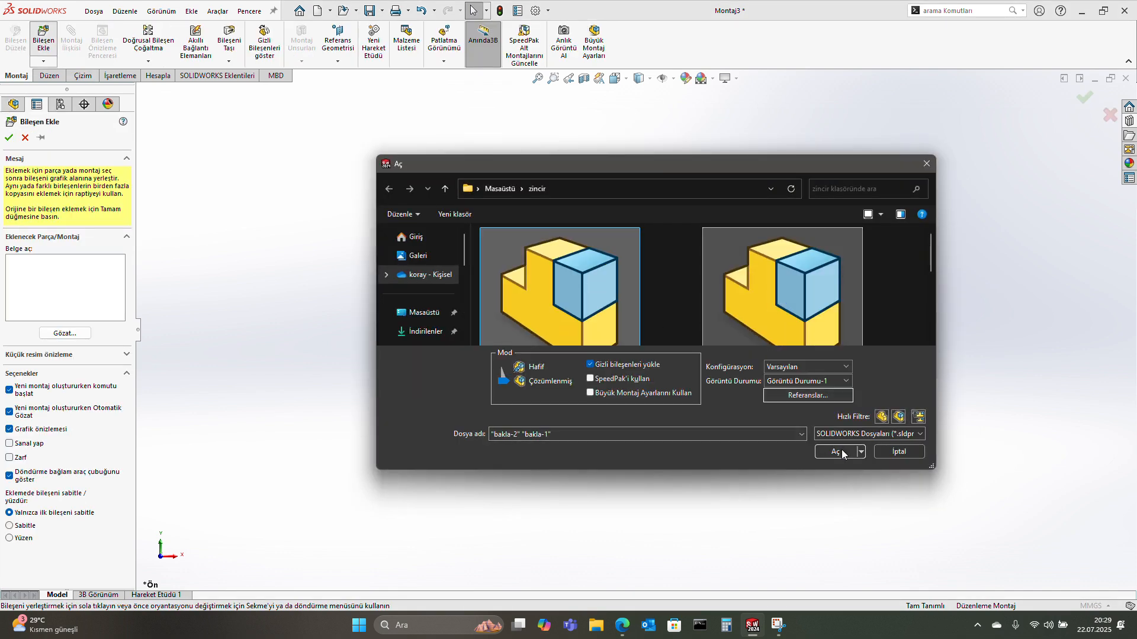
pyautogui.click(839, 451)
pyautogui.click(578, 267)
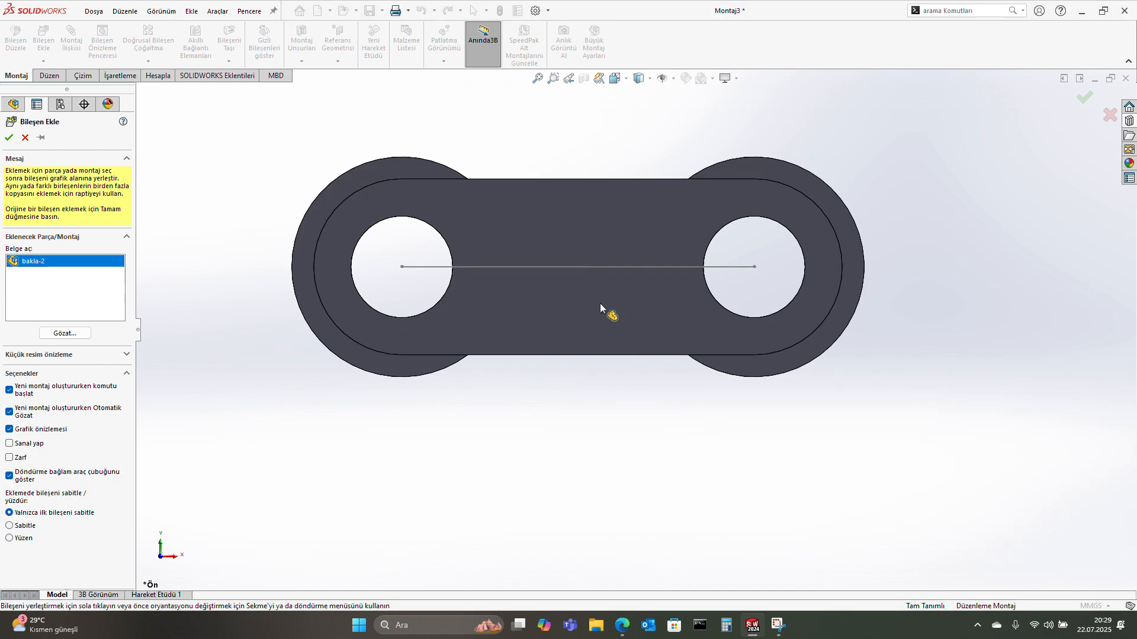
pyautogui.click(695, 327)
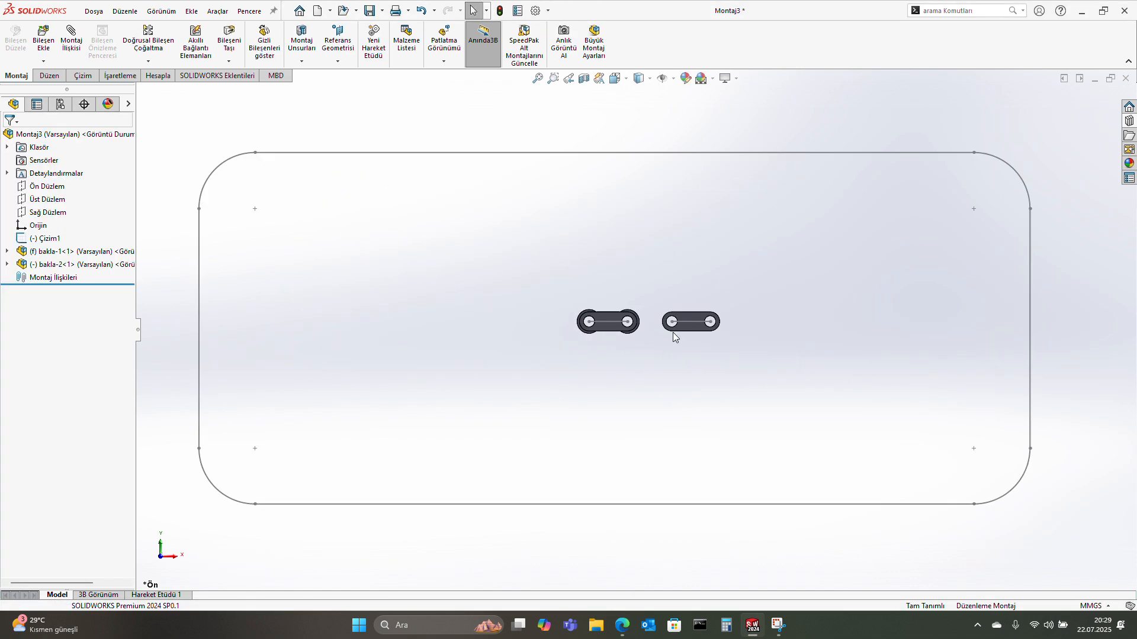
# - Make the fixed bakla-1 link floating and reposition both links inside the chain path
pyautogui.moveTo(644, 330); pyautogui.dragTo(671, 378, button='middle')
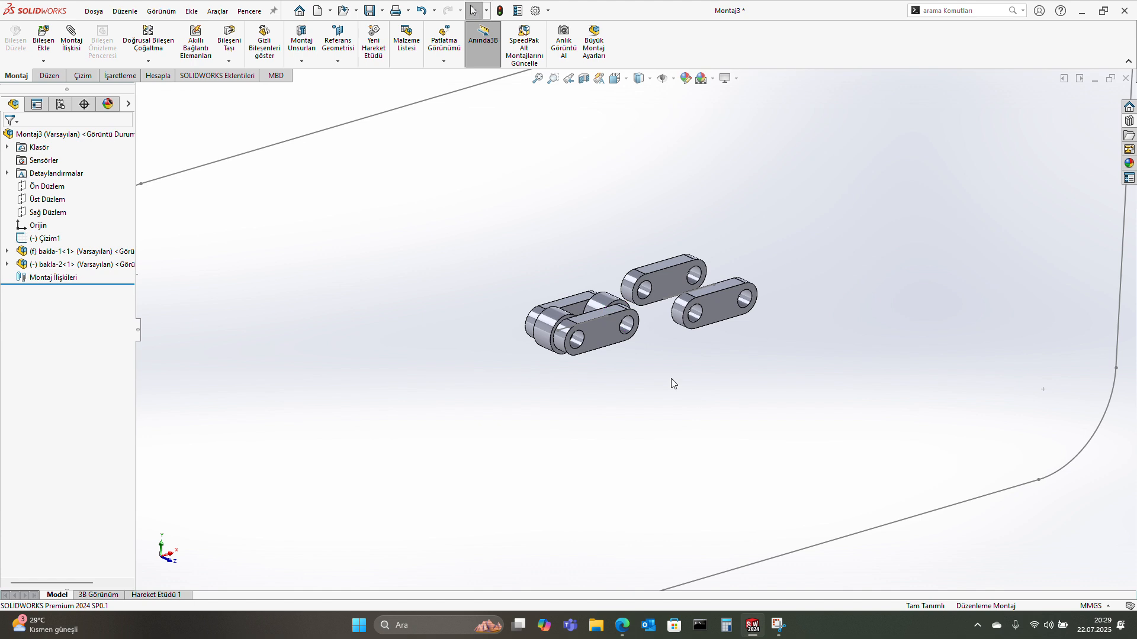
pyautogui.click(604, 332)
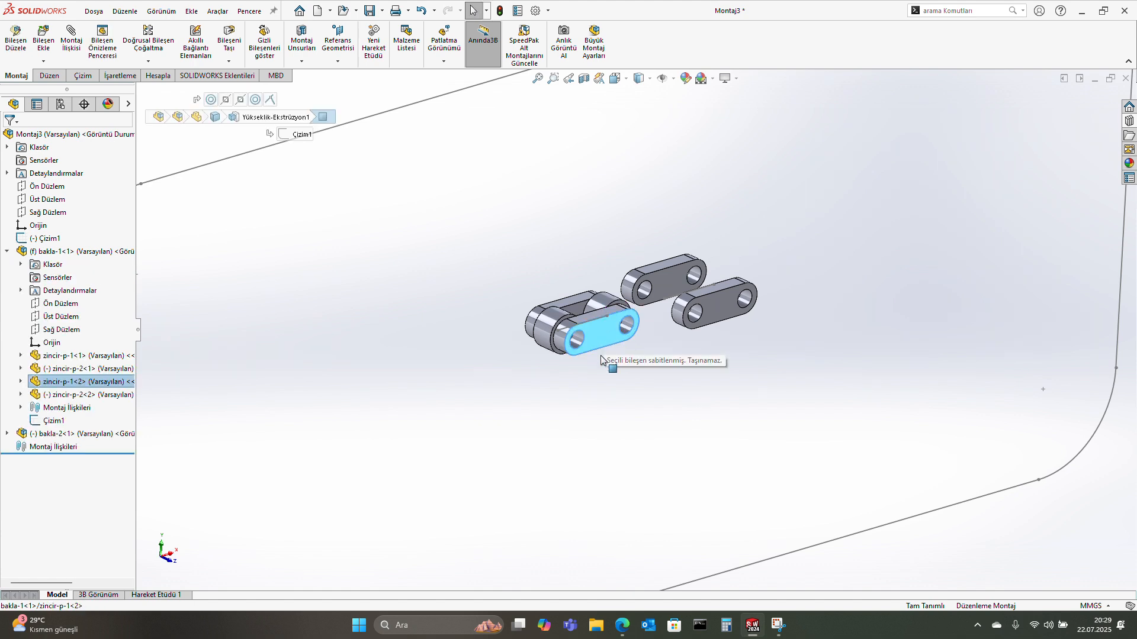
pyautogui.rightClick(53, 251)
pyautogui.click(95, 355)
pyautogui.click(7, 252)
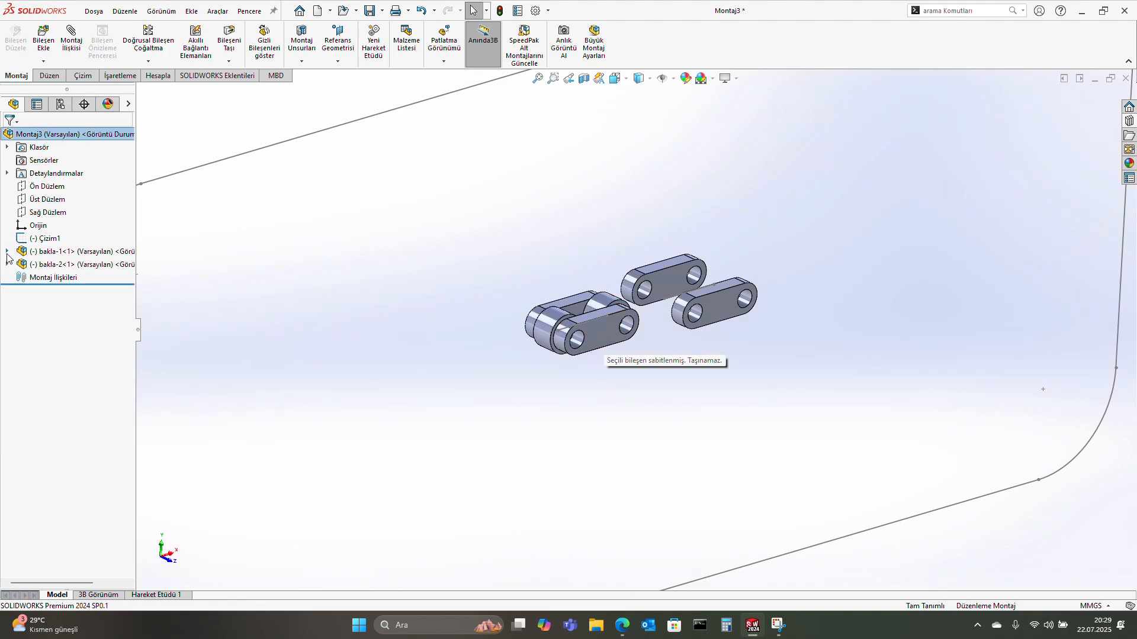
pyautogui.moveTo(607, 331); pyautogui.dragTo(581, 304)
pyautogui.moveTo(714, 310); pyautogui.dragTo(684, 299)
# - Switch to the browser's European series chain table, highlight the 05B-1 row and return to the SOLIDWORKS assembly
pyautogui.hotkey('alt', 'Tab')
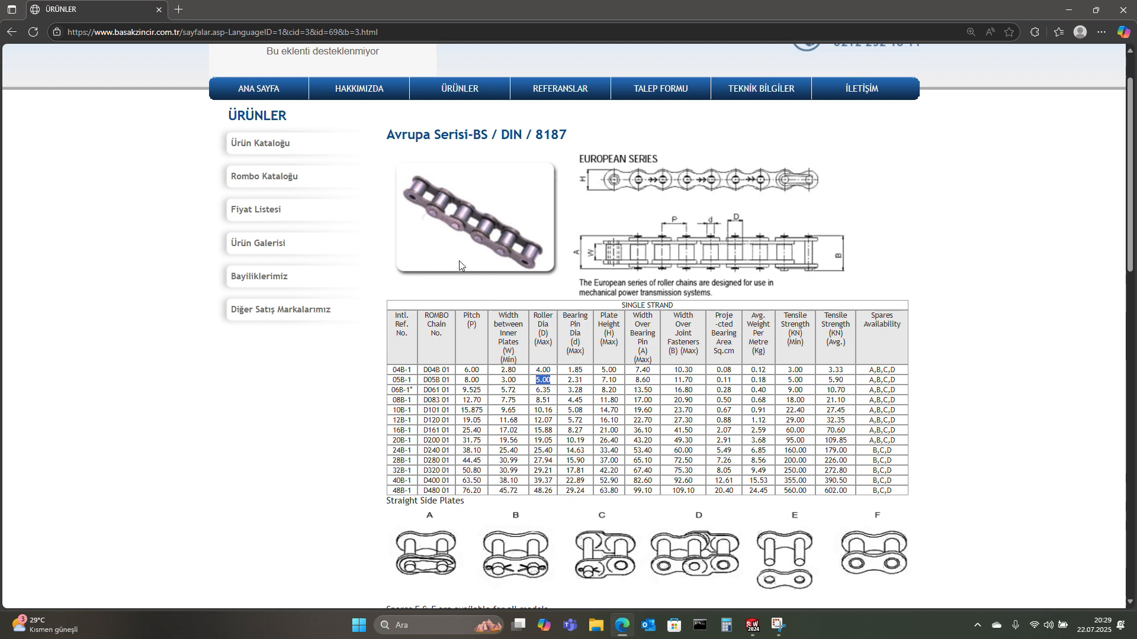
pyautogui.moveTo(402, 380); pyautogui.dragTo(882, 381)
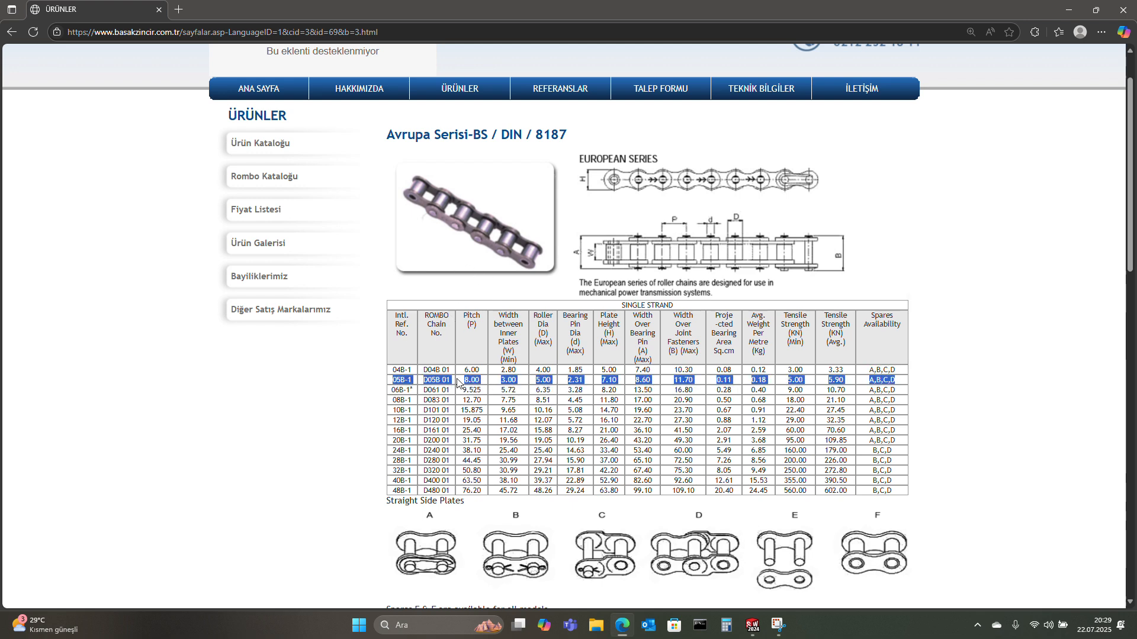
pyautogui.hotkey('alt', 'Tab')
# - Add a concentric mate between the front plate hole of bakla-1 and the adjacent hole of bakla-2
pyautogui.click(608, 316)
pyautogui.scroll(-3, 606, 309)
pyautogui.moveTo(574, 311); pyautogui.dragTo(584, 345)
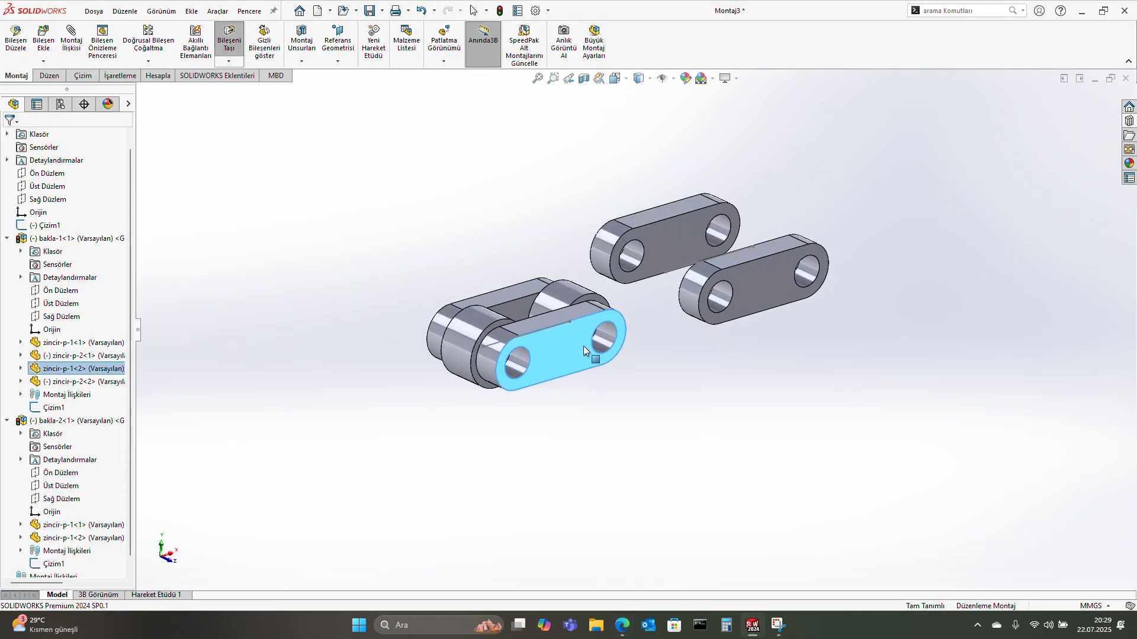
pyautogui.press('Escape')
pyautogui.click(602, 336)
pyautogui.keyDown('ctrl'); pyautogui.click(720, 294); pyautogui.keyUp('ctrl')
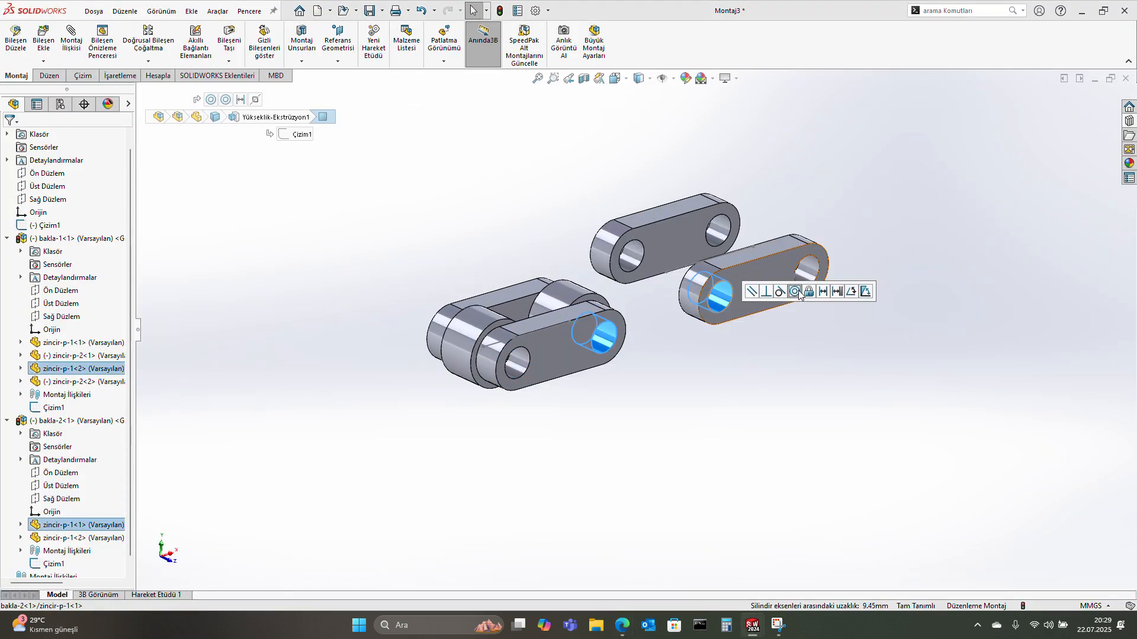
pyautogui.click(799, 295)
# - Centre bakla-1 and bakla-2 on each other with a width mate using their outer side faces
pyautogui.click(559, 348)
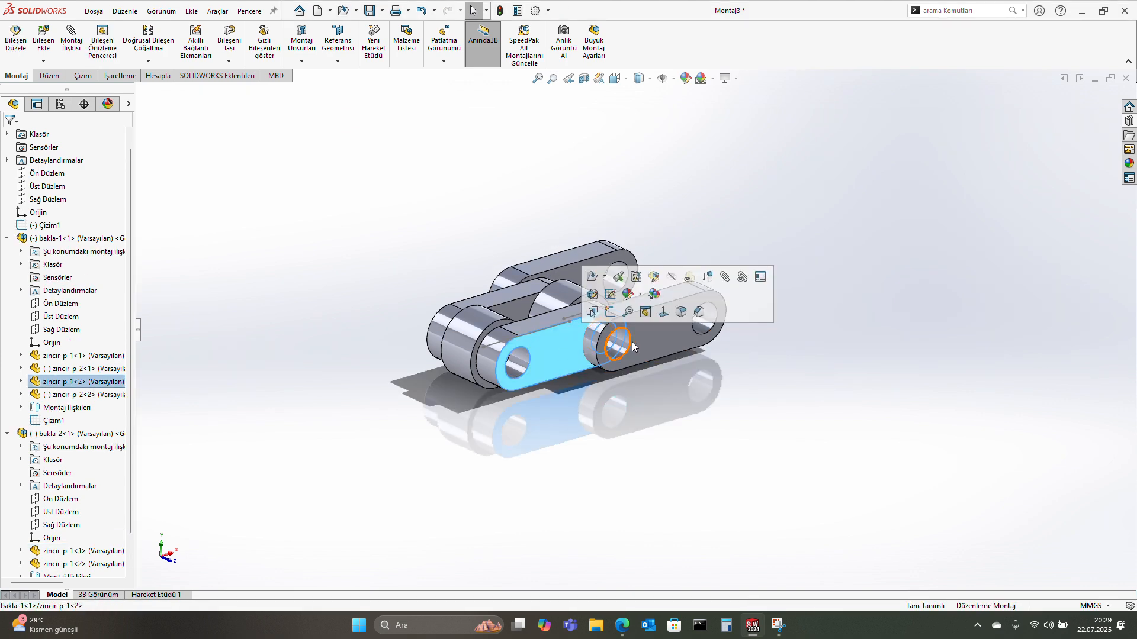
pyautogui.keyDown('ctrl'); pyautogui.click(658, 333); pyautogui.keyUp('ctrl')
pyautogui.moveTo(573, 331); pyautogui.dragTo(668, 351, button='middle')
pyautogui.keyDown('ctrl'); pyautogui.click(503, 288); pyautogui.keyUp('ctrl')
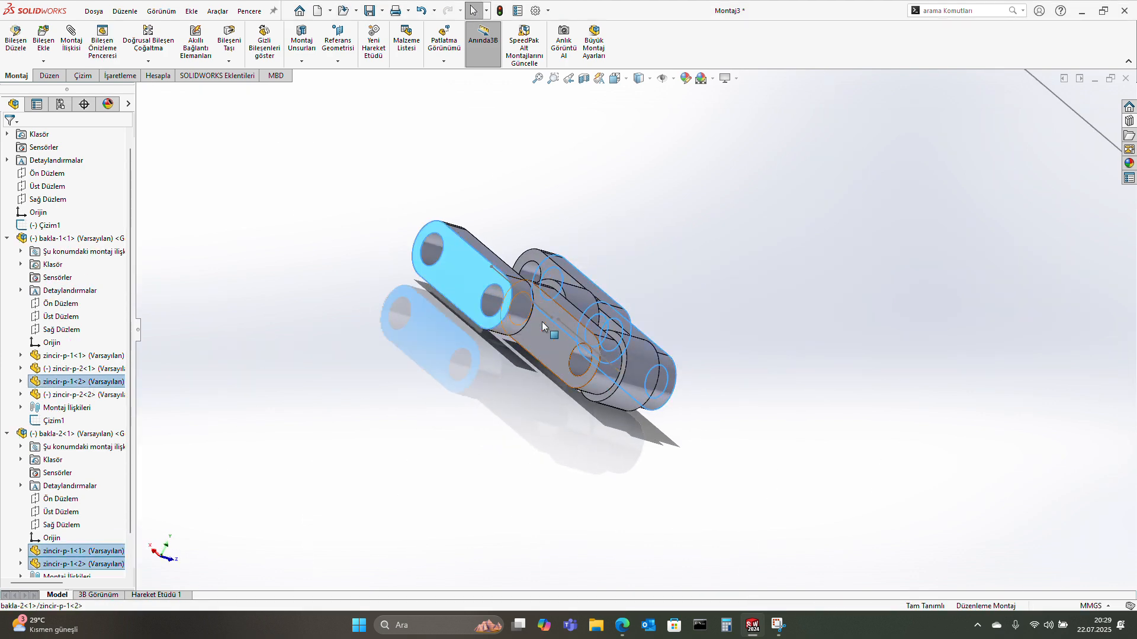
pyautogui.keyDown('ctrl'); pyautogui.click(567, 332); pyautogui.keyUp('ctrl')
pyautogui.click(588, 328)
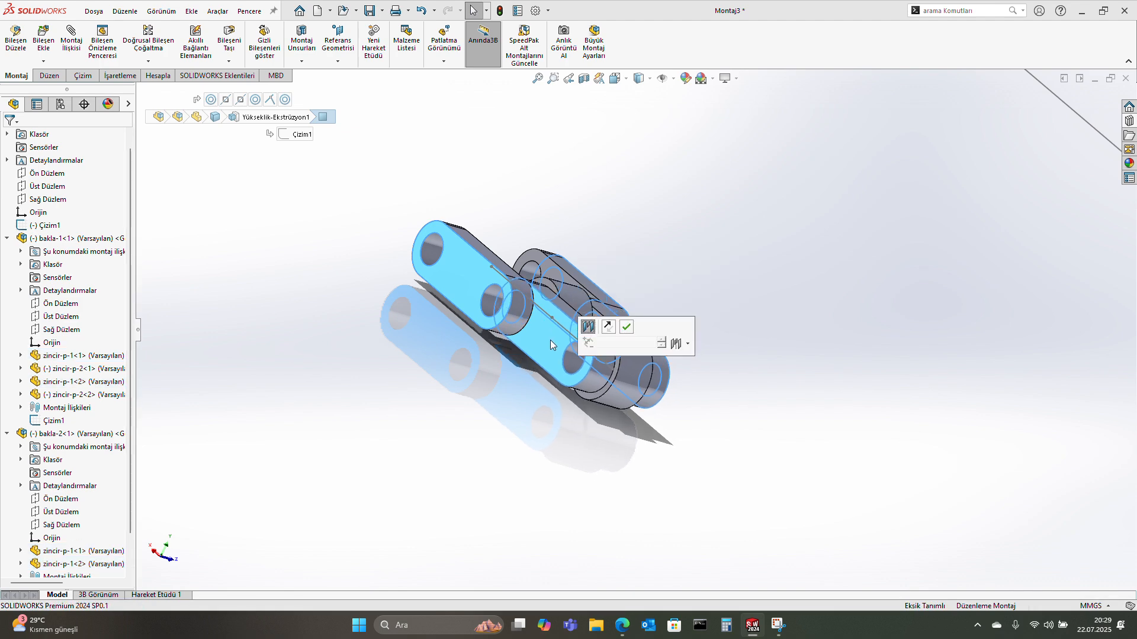
pyautogui.click(627, 326)
# - Move the linked pair near the chain path and make bakla-1's centre line coincident with the path's top line
pyautogui.scroll(3, 600, 343)
pyautogui.moveTo(600, 344); pyautogui.dragTo(457, 320, button='middle')
pyautogui.moveTo(630, 338)
pyautogui.mouseDown()
pyautogui.moveTo(461, 268)
pyautogui.moveTo(452, 253)
pyautogui.mouseUp()
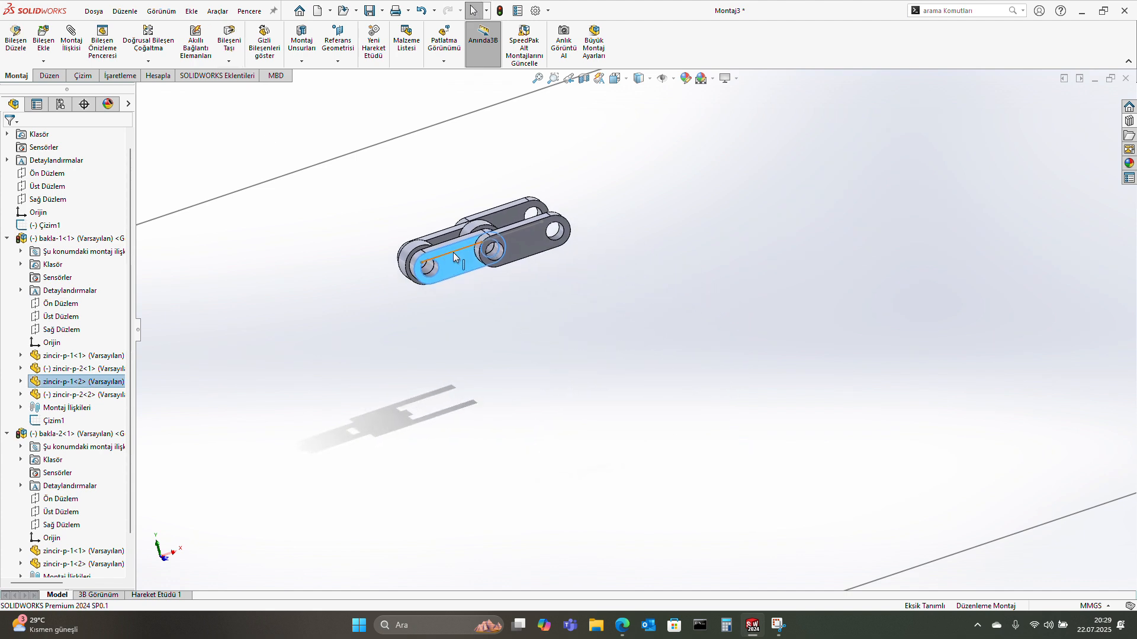
pyautogui.click(361, 150)
pyautogui.click(390, 139)
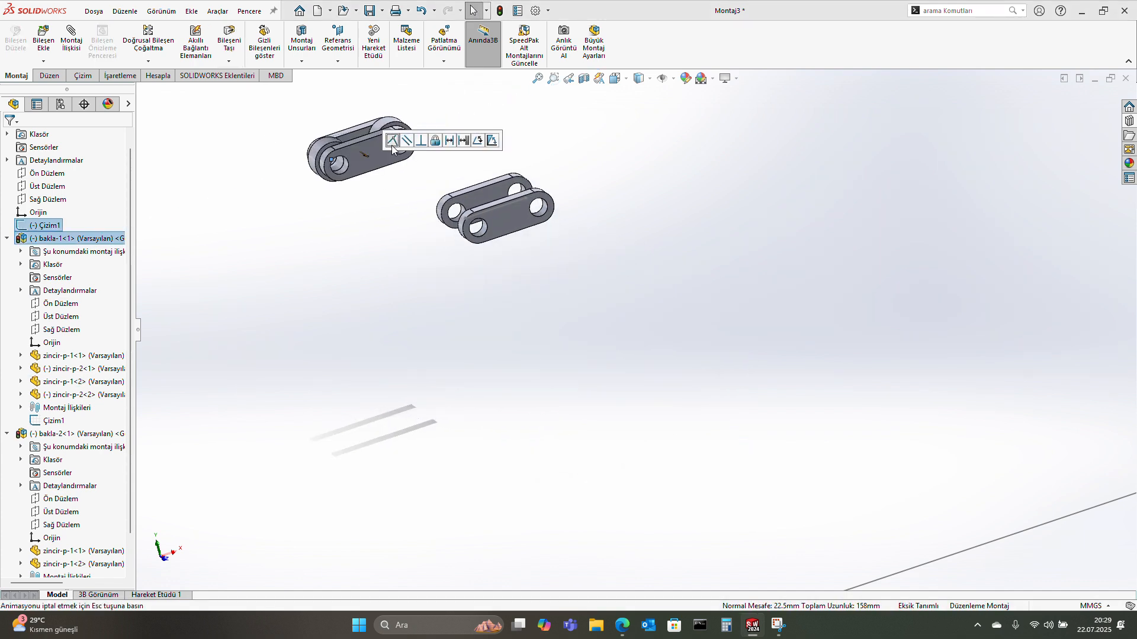
# - Swing bakla-2 away and make its centre line coincident with the path's top line
pyautogui.scroll(-3, 423, 157)
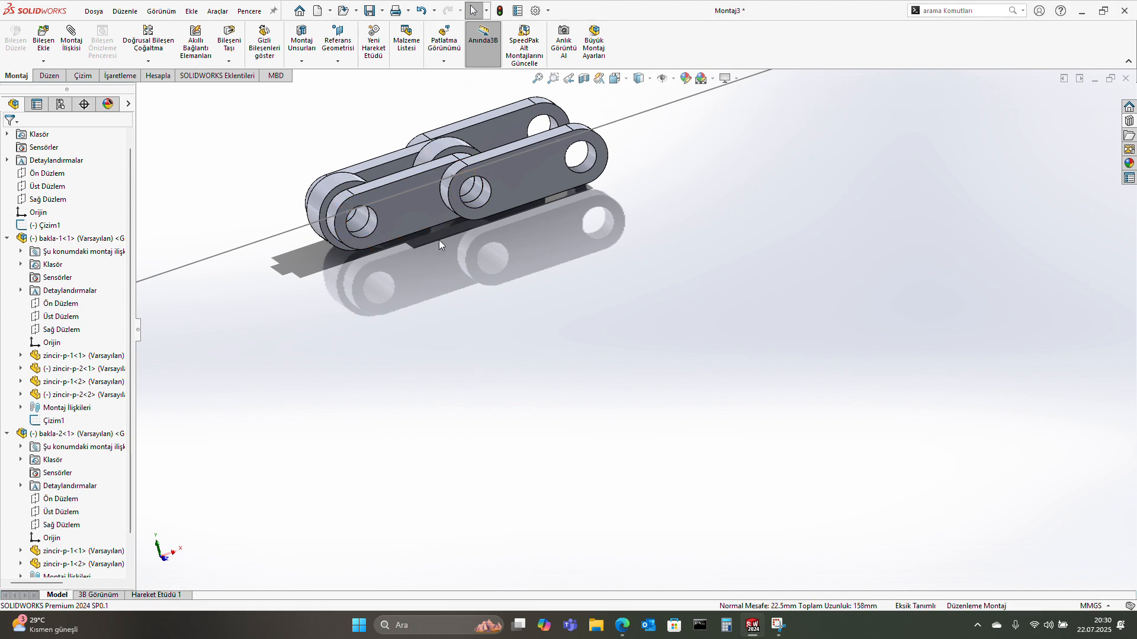
pyautogui.click(528, 201)
pyautogui.moveTo(528, 201); pyautogui.dragTo(534, 166)
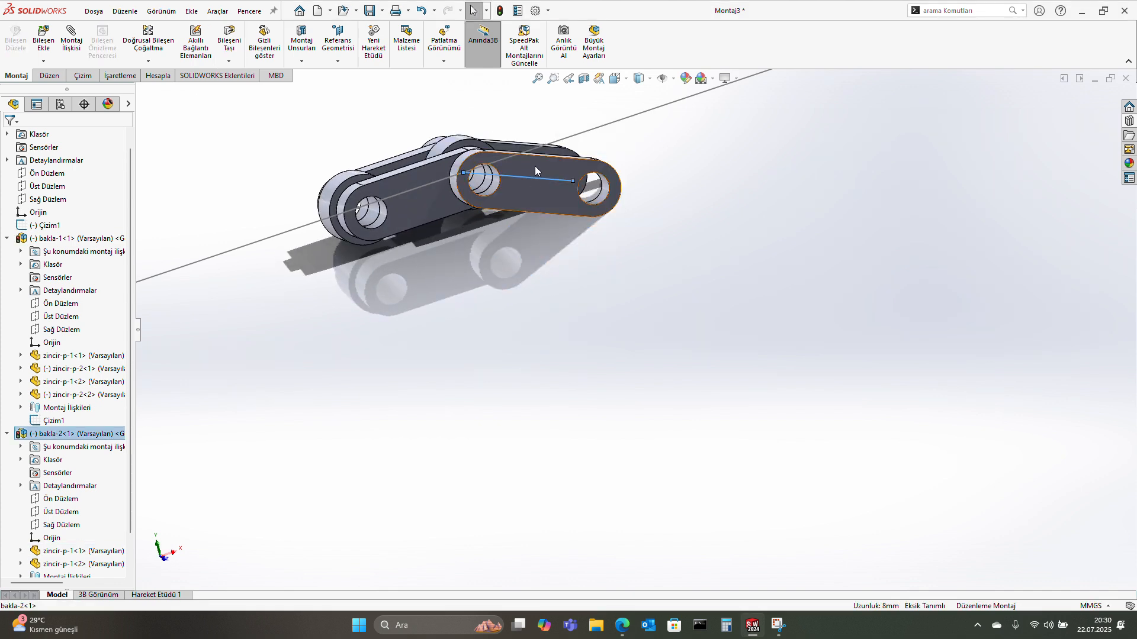
pyautogui.keyDown('ctrl'); pyautogui.click(554, 142); pyautogui.keyUp('ctrl')
pyautogui.click(584, 131)
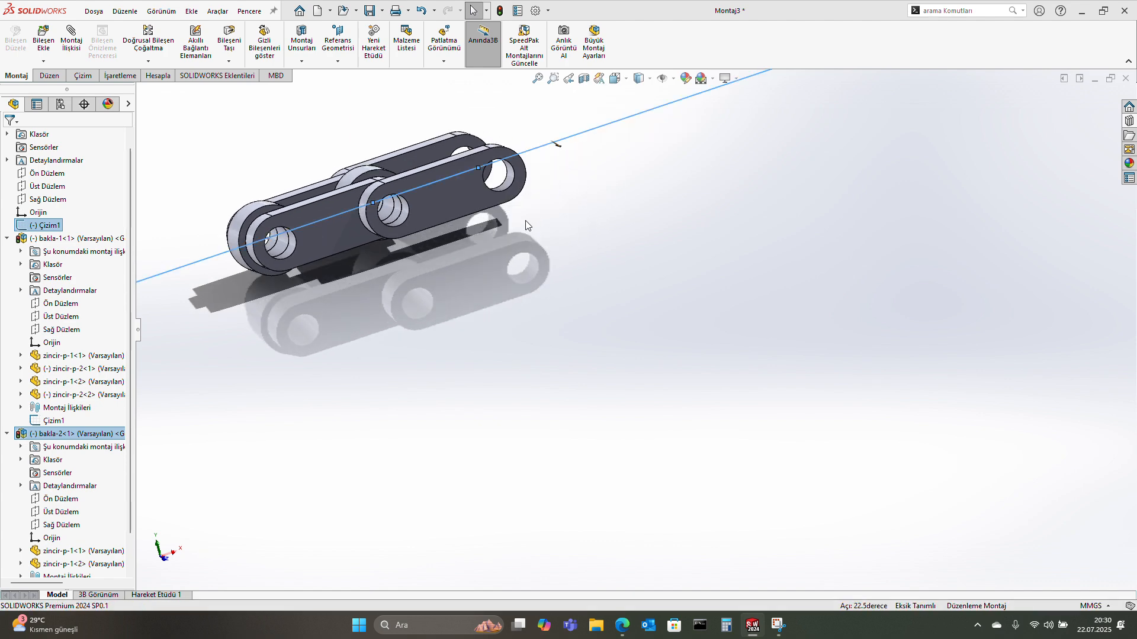
# - Show the assembly from the front and collapse the expanded items in the feature tree
pyautogui.scroll(7, 528, 224)
pyautogui.moveTo(558, 238)
pyautogui.mouseDown(button='middle')
pyautogui.moveTo(573, 266)
pyautogui.moveTo(488, 388)
pyautogui.mouseUp(button='middle')
pyautogui.press('space')
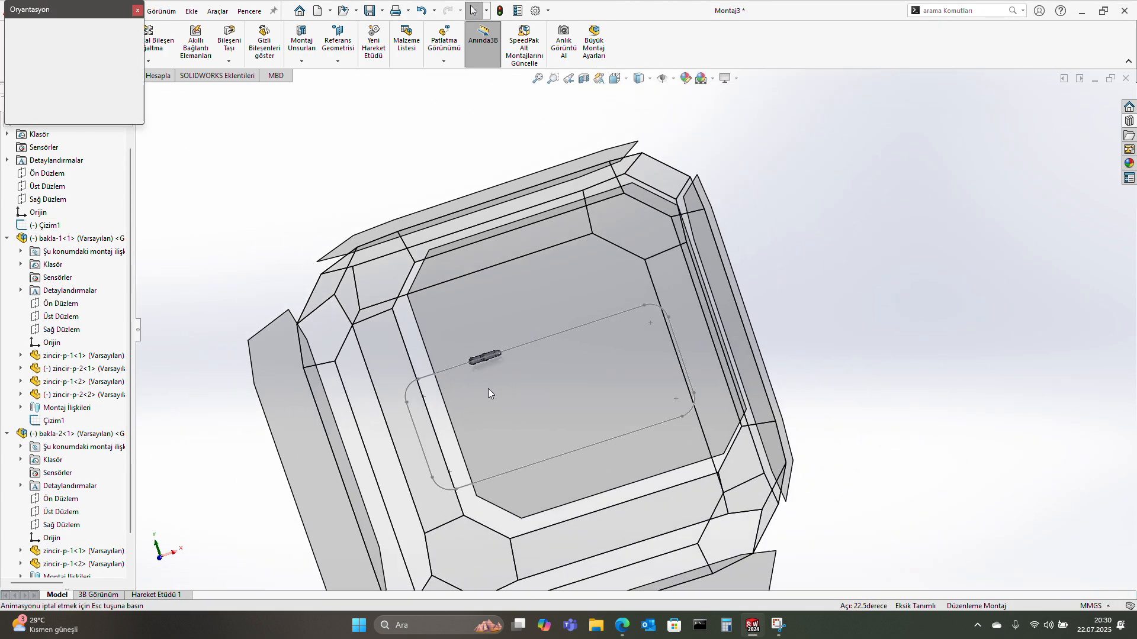
pyautogui.rightClick(60, 303)
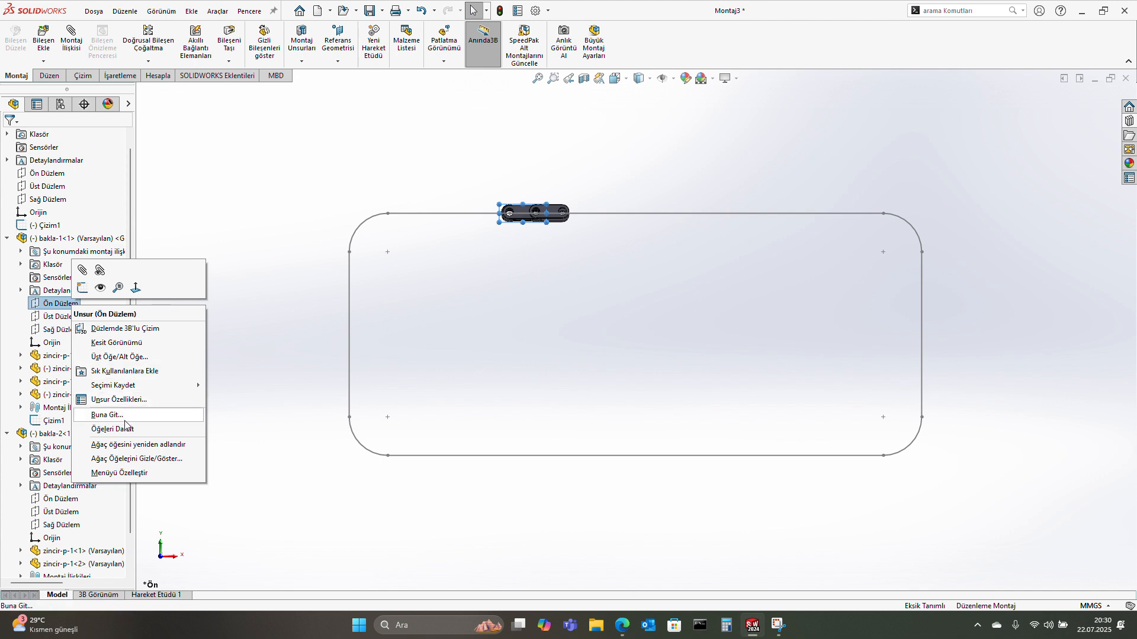
pyautogui.click(118, 428)
# - Tilt the links about the path line and mate bakla-1's side plate face parallel to the assembly's Front plane
pyautogui.scroll(-5, 510, 236)
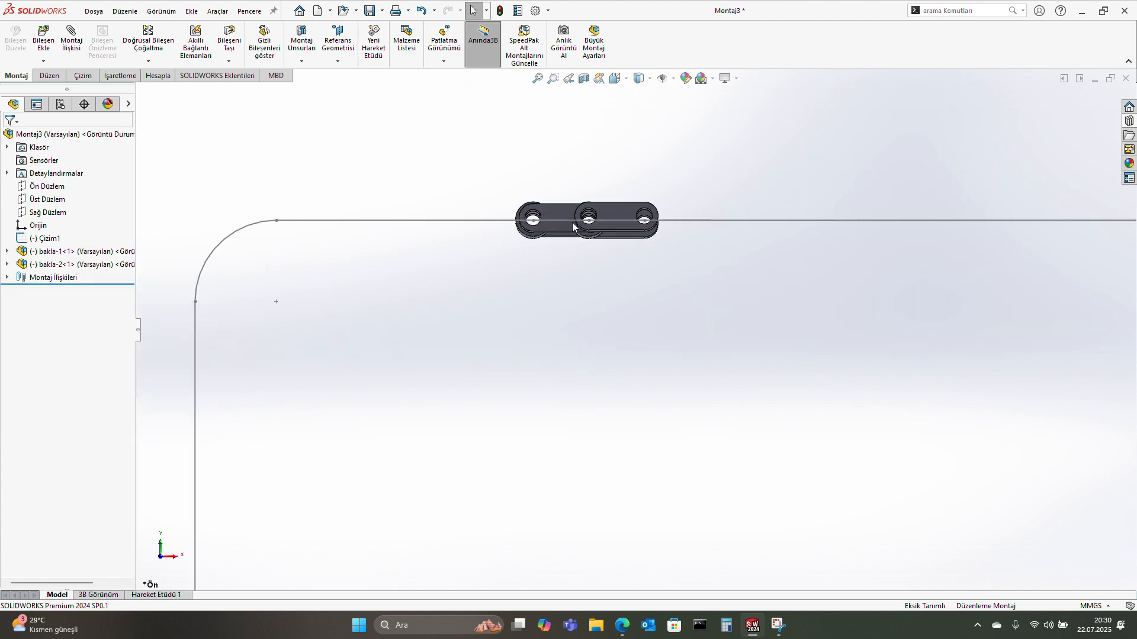
pyautogui.moveTo(573, 227); pyautogui.dragTo(618, 264, button='middle')
pyautogui.click(566, 233)
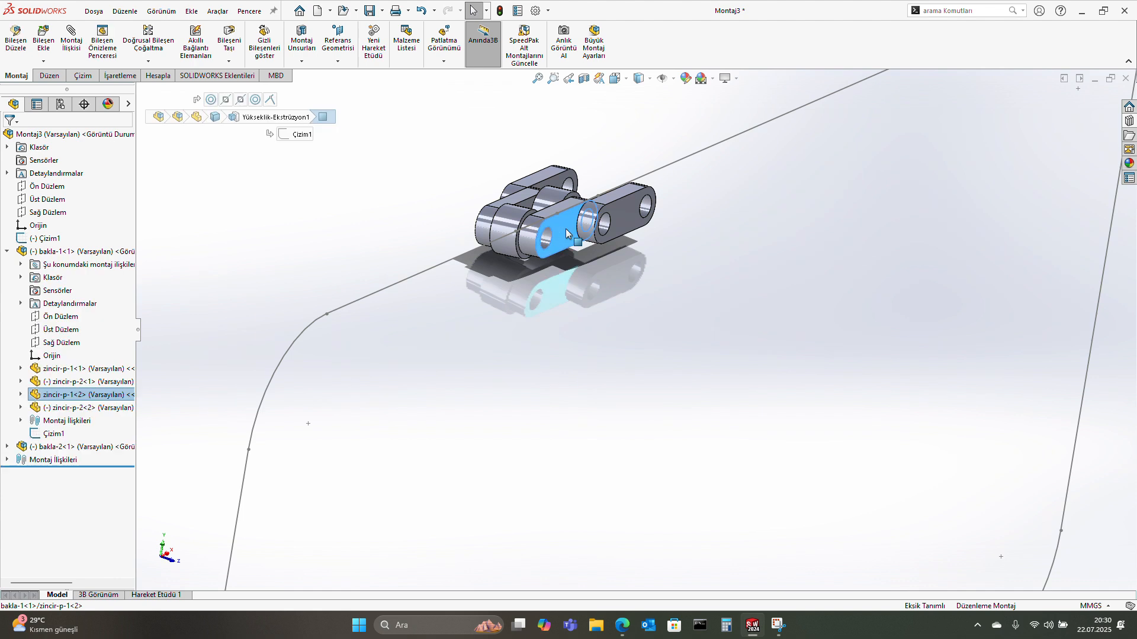
pyautogui.moveTo(566, 232); pyautogui.dragTo(567, 254)
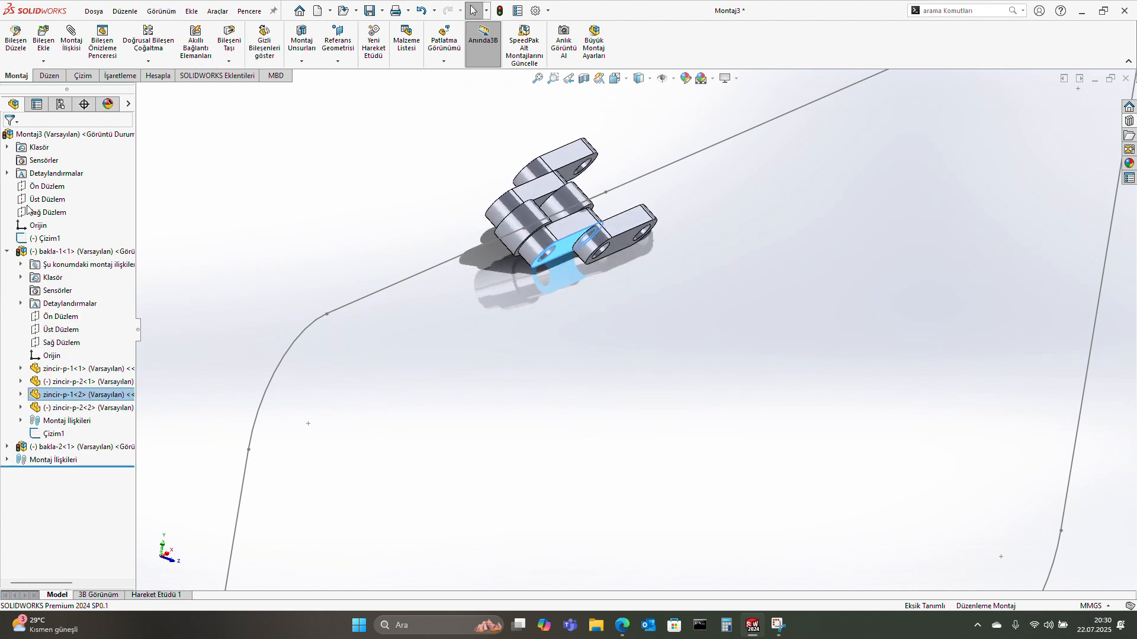
pyautogui.click(45, 185)
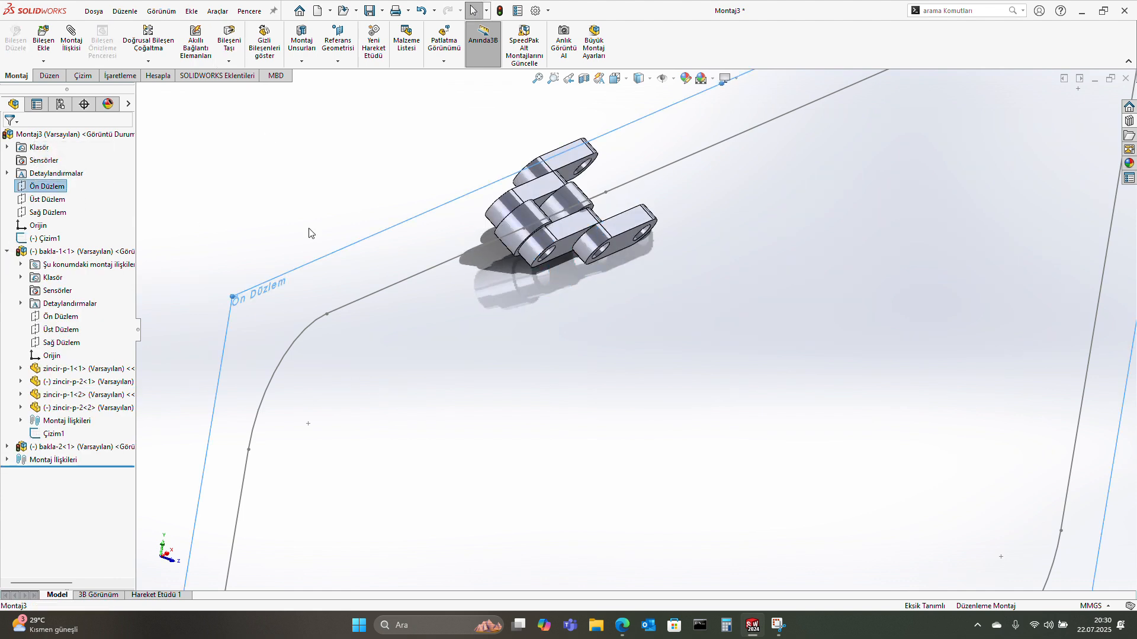
pyautogui.keyDown('ctrl'); pyautogui.click(563, 256); pyautogui.keyUp('ctrl')
pyautogui.click(614, 246)
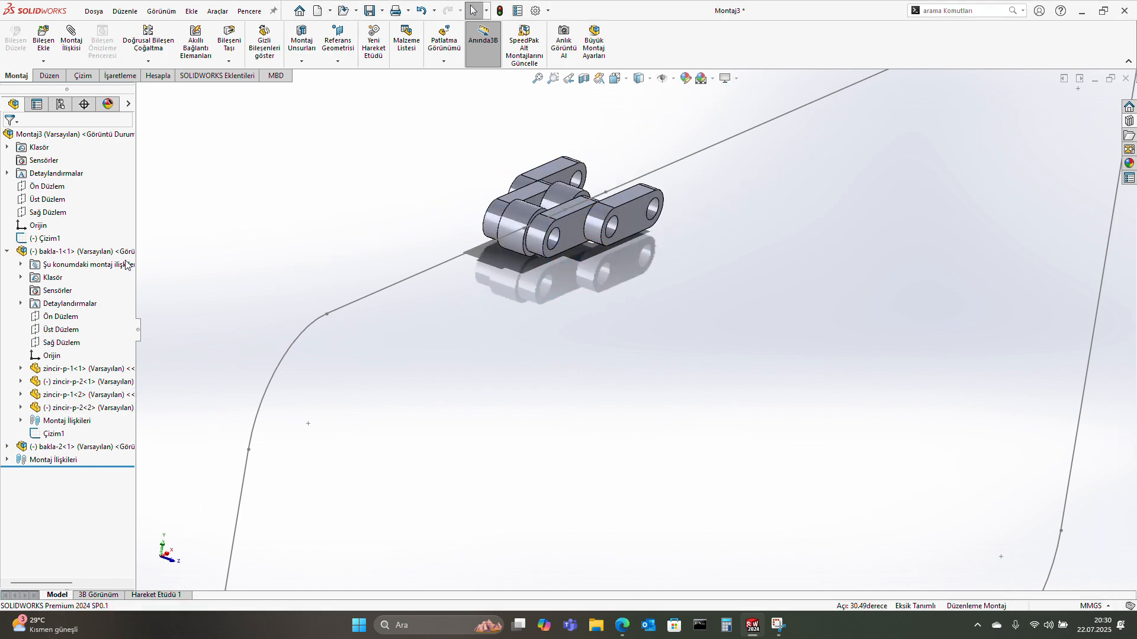
pyautogui.click(101, 314)
# - Show the assembly from the front and start a connected-linkage chain component pattern with Çizim1 as the chain path
pyautogui.scroll(3, 234, 338)
pyautogui.moveTo(255, 336); pyautogui.dragTo(375, 341, button='middle')
pyautogui.press('space')
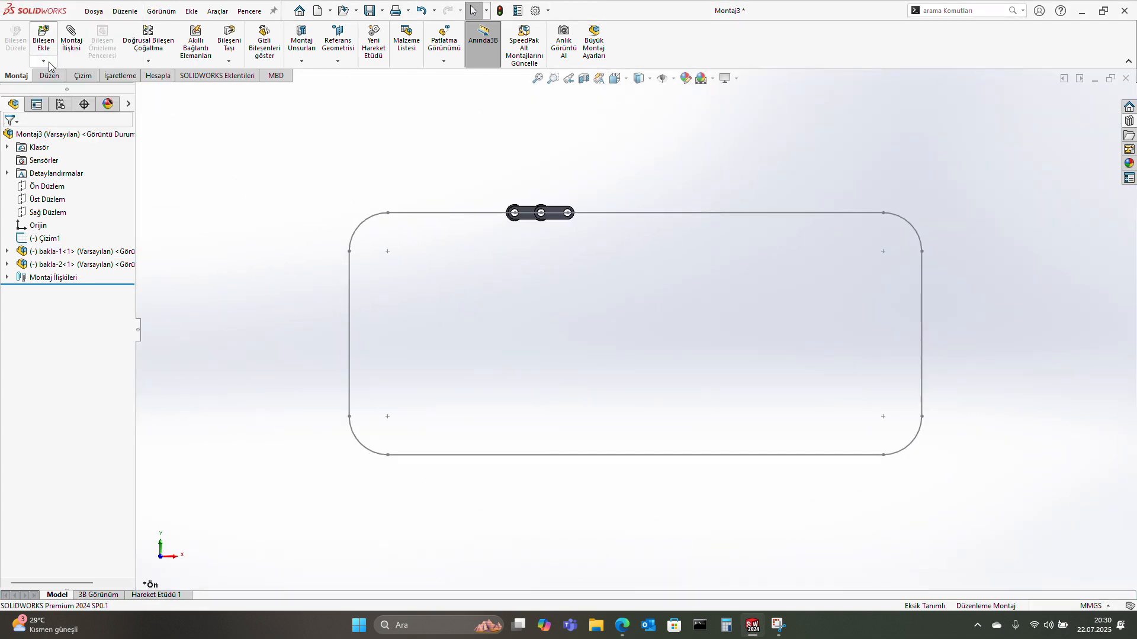
pyautogui.click(168, 64)
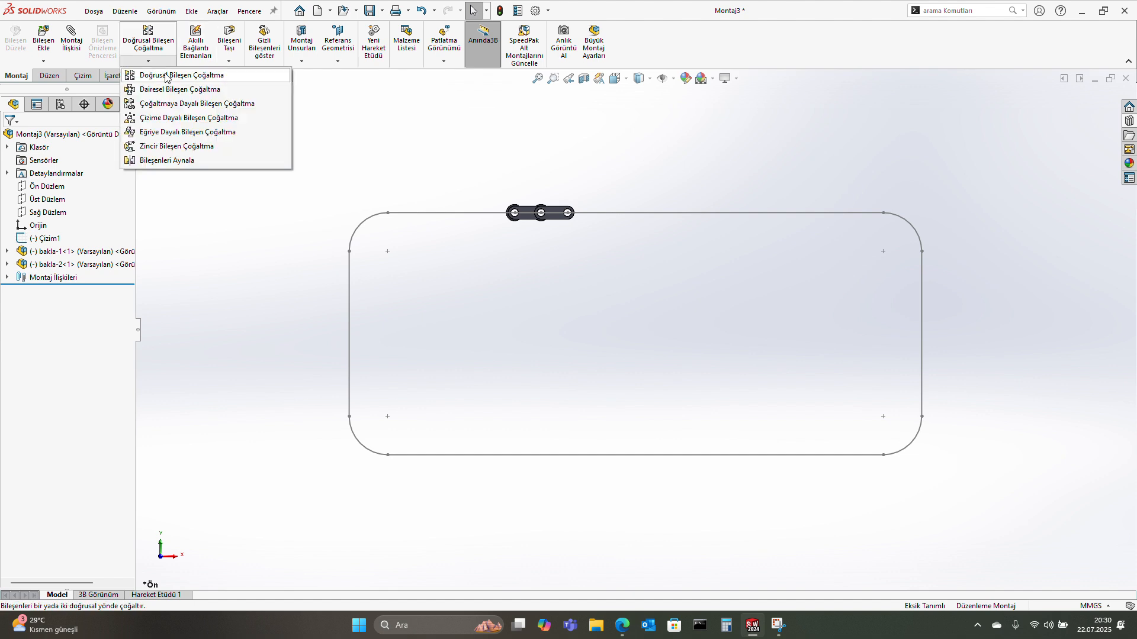
pyautogui.click(141, 146)
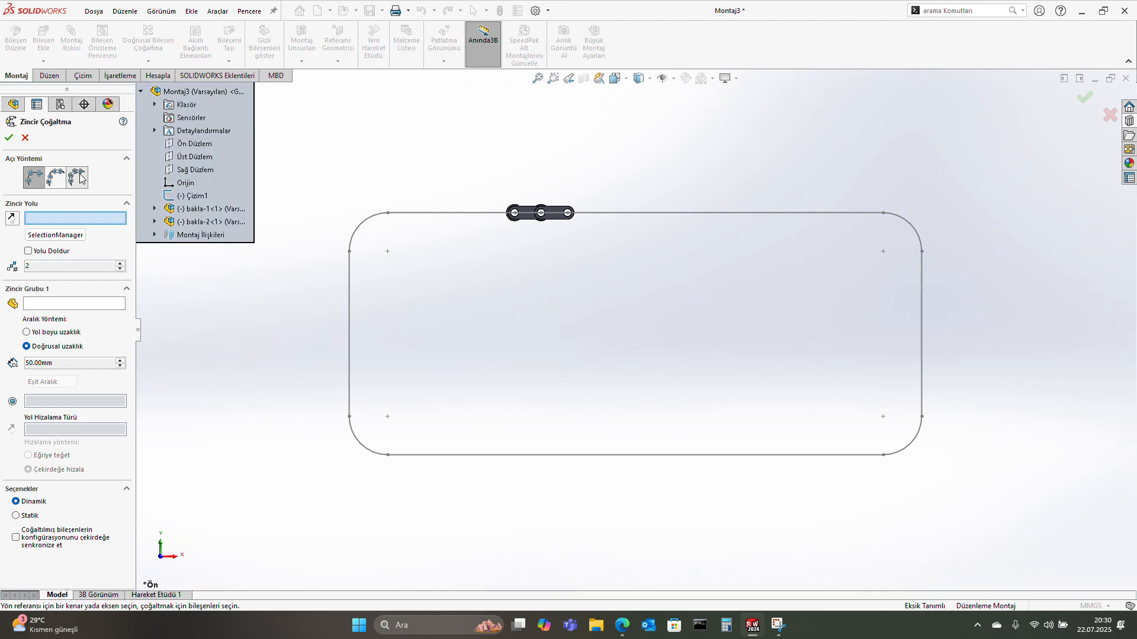
pyautogui.click(77, 177)
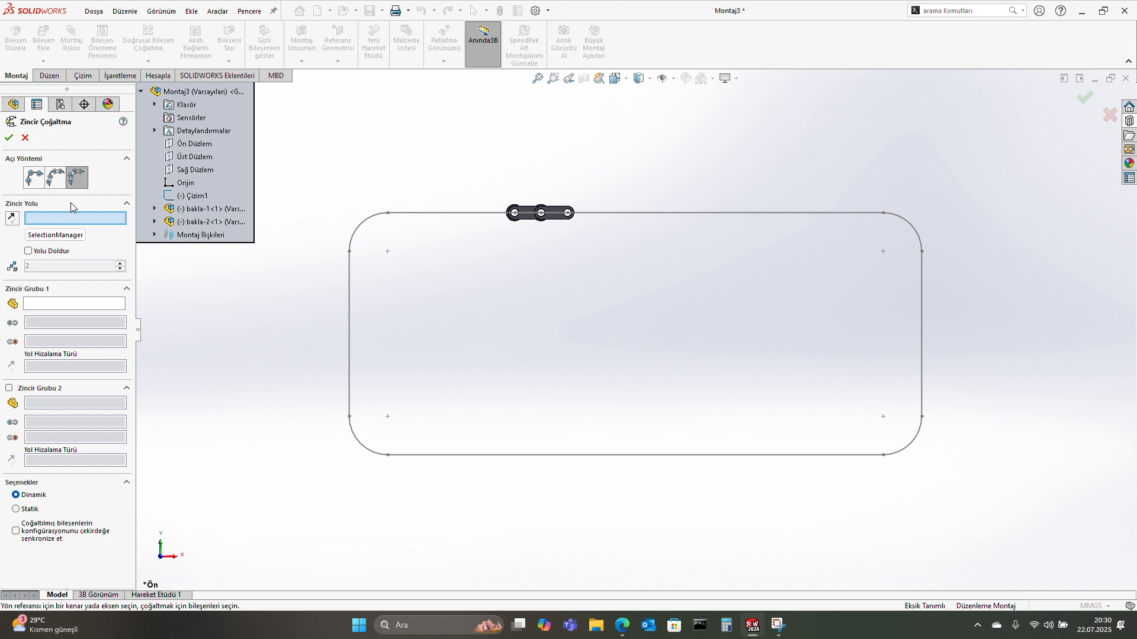
pyautogui.click(181, 197)
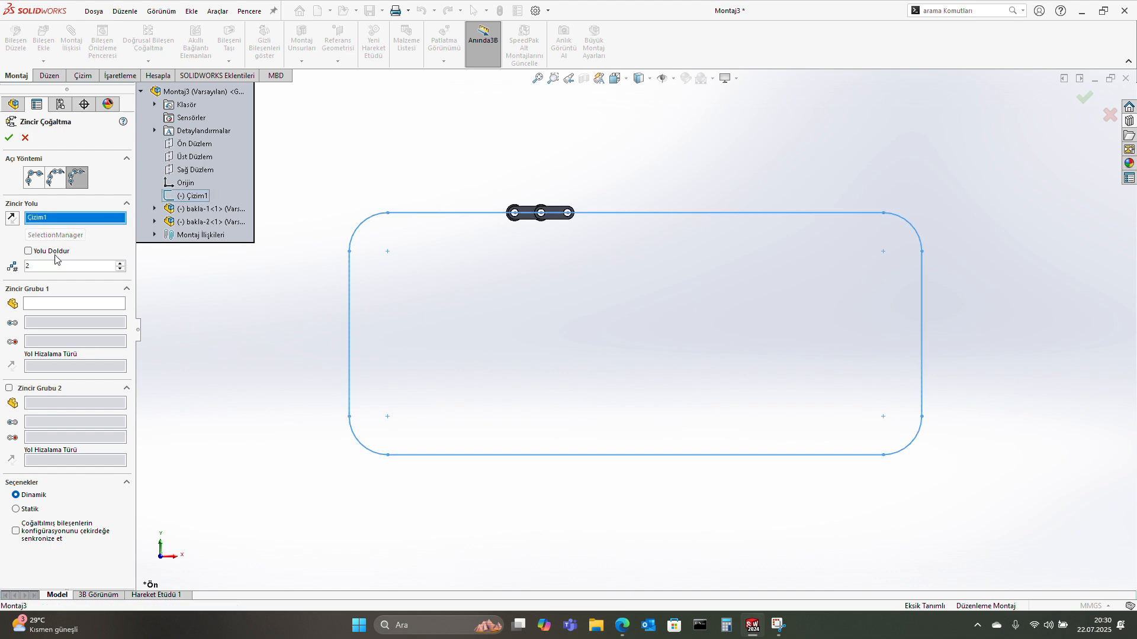
# - Define chain group 1 with bakla-1, the cylindrical faces of its two end holes as path links, and its Ön Düzlem as the path alignment plane
pyautogui.click(48, 305)
pyautogui.click(190, 210)
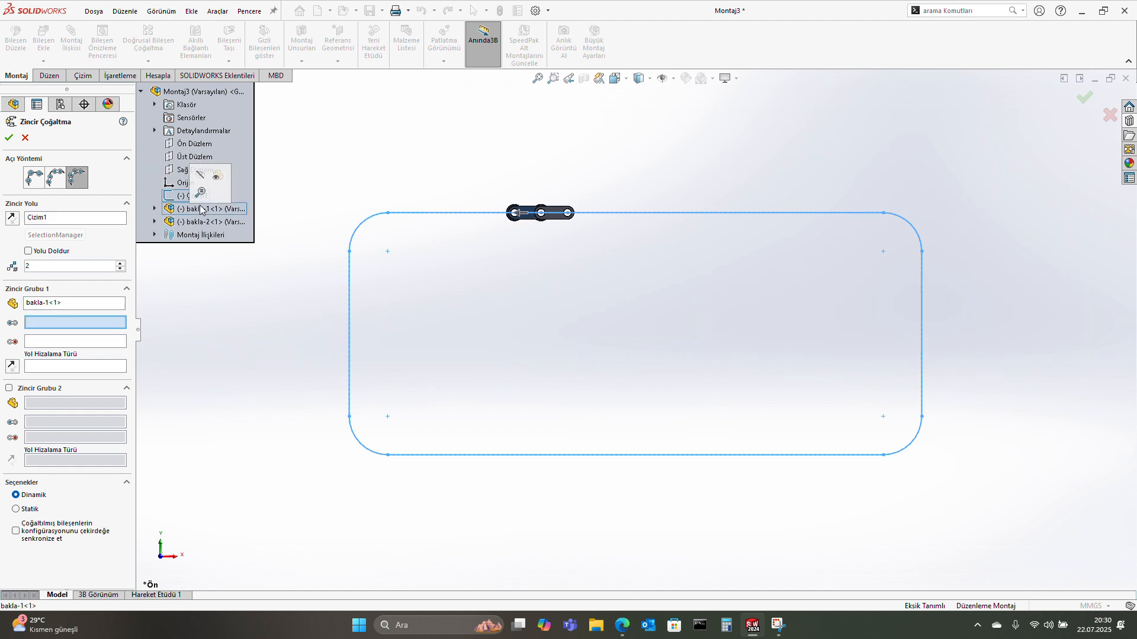
pyautogui.scroll(-8, 554, 228)
pyautogui.moveTo(441, 349); pyautogui.dragTo(475, 401, button='middle')
pyautogui.scroll(4, 475, 401)
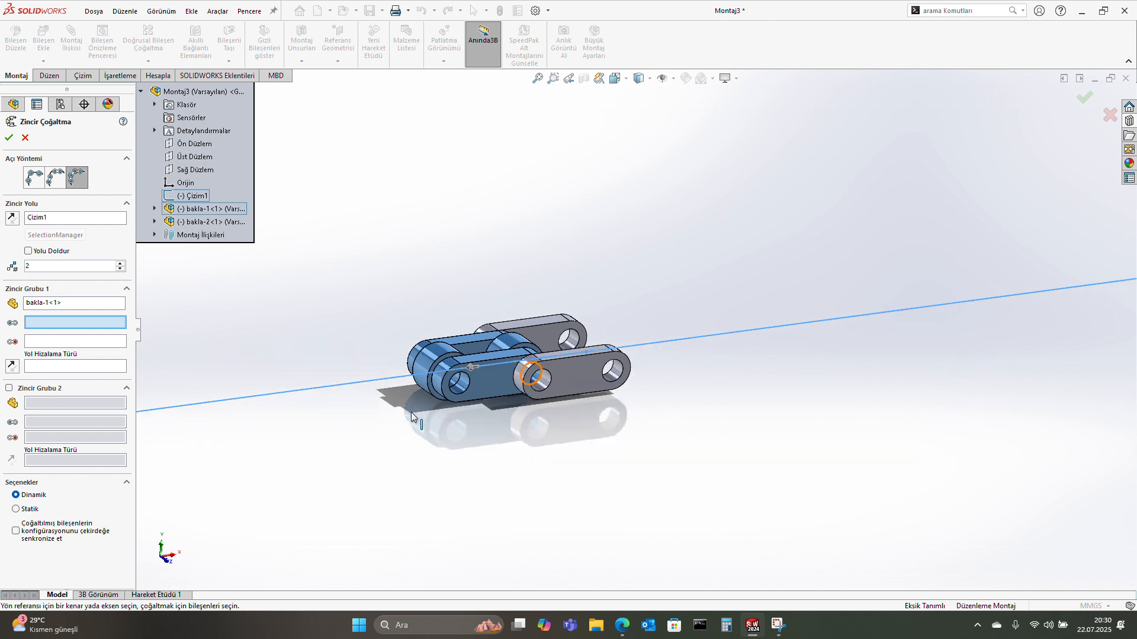
pyautogui.scroll(-2, 415, 403)
pyautogui.scroll(-2, 504, 369)
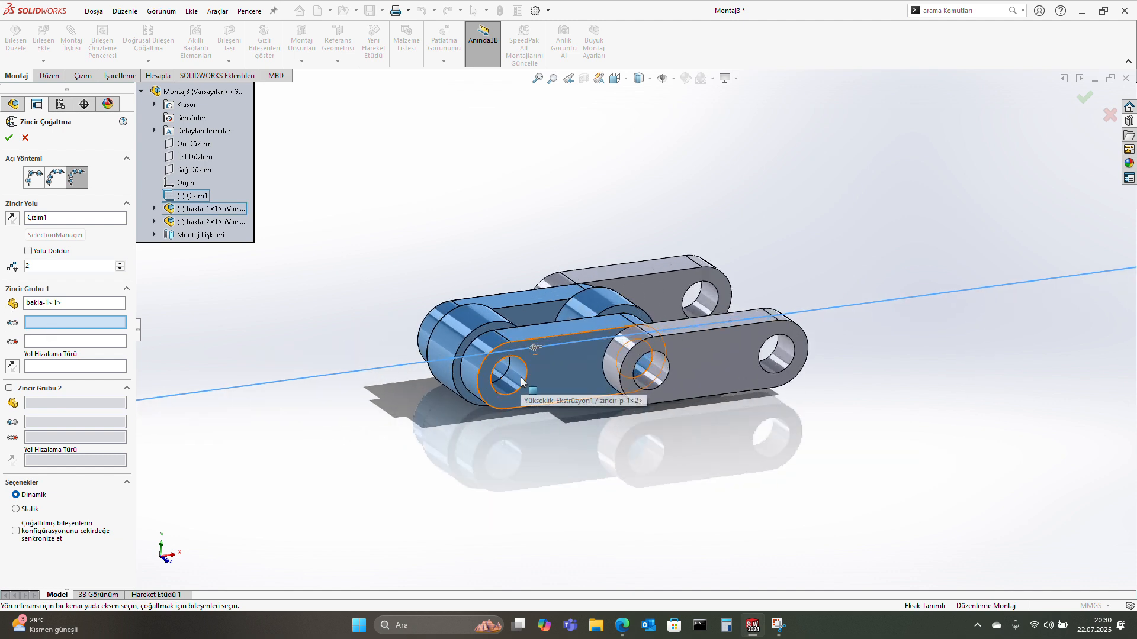
pyautogui.click(522, 381)
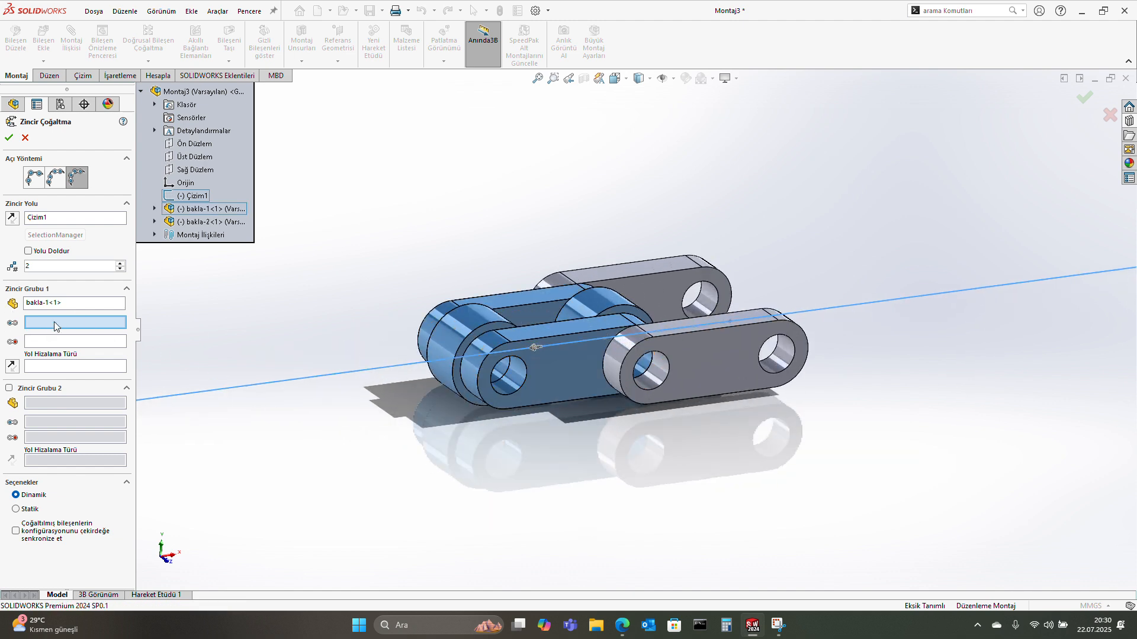
pyautogui.scroll(-4, 521, 379)
pyautogui.click(511, 365)
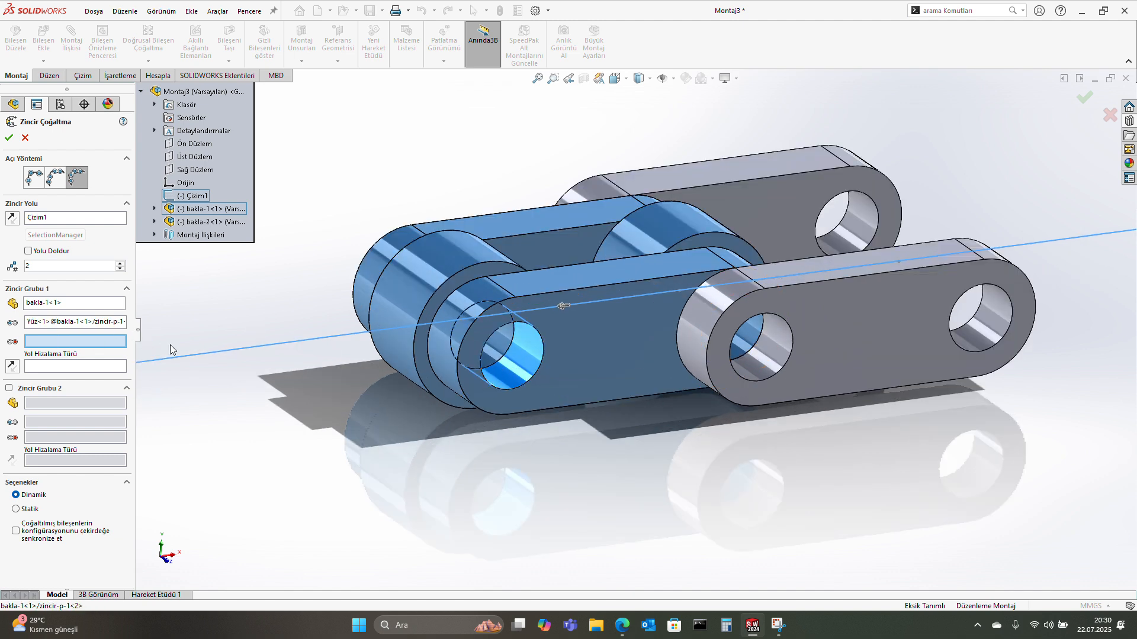
pyautogui.click(750, 339)
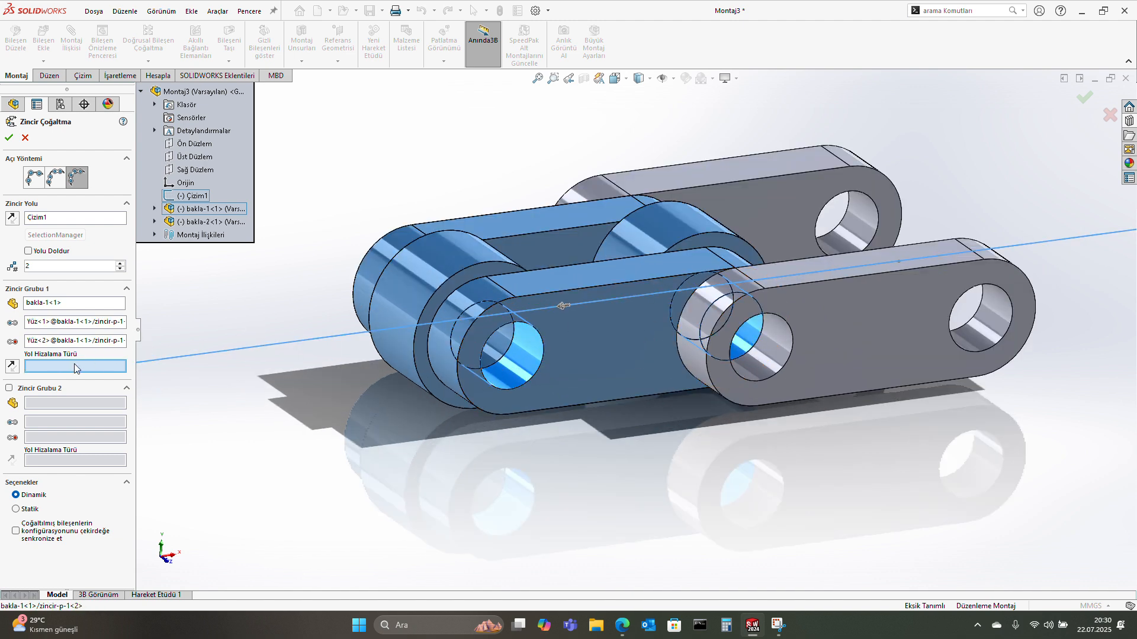
pyautogui.click(155, 209)
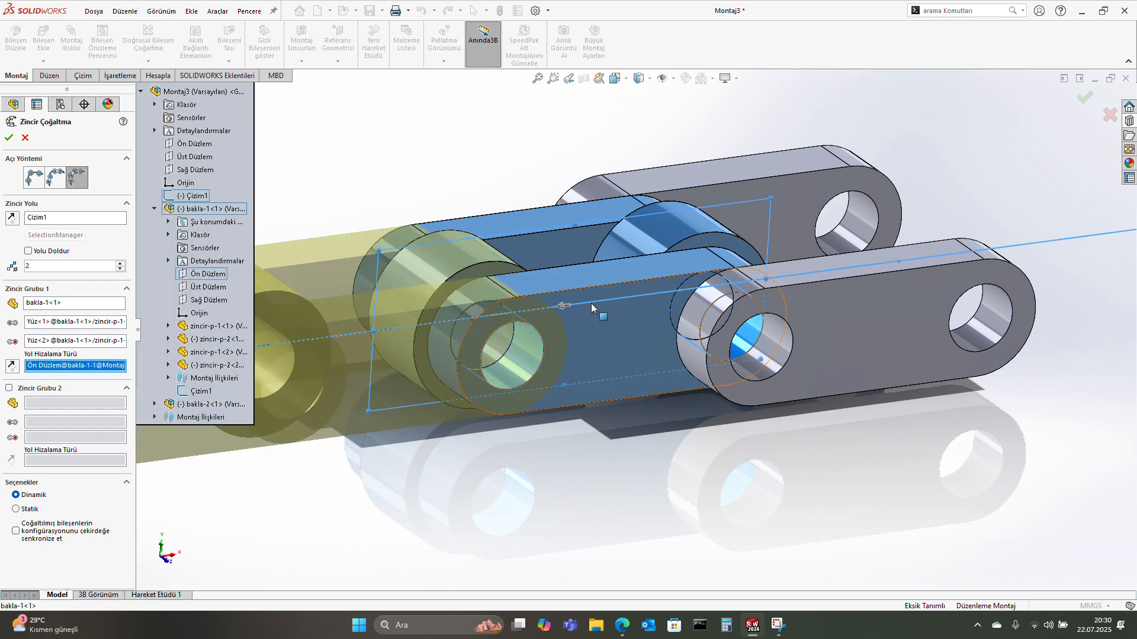
# - Enable chain group 2 with bakla-2, its outer and inner hole faces as path links, and its Ön Düzlem as the path alignment plane
pyautogui.scroll(6, 632, 329)
pyautogui.click(9, 389)
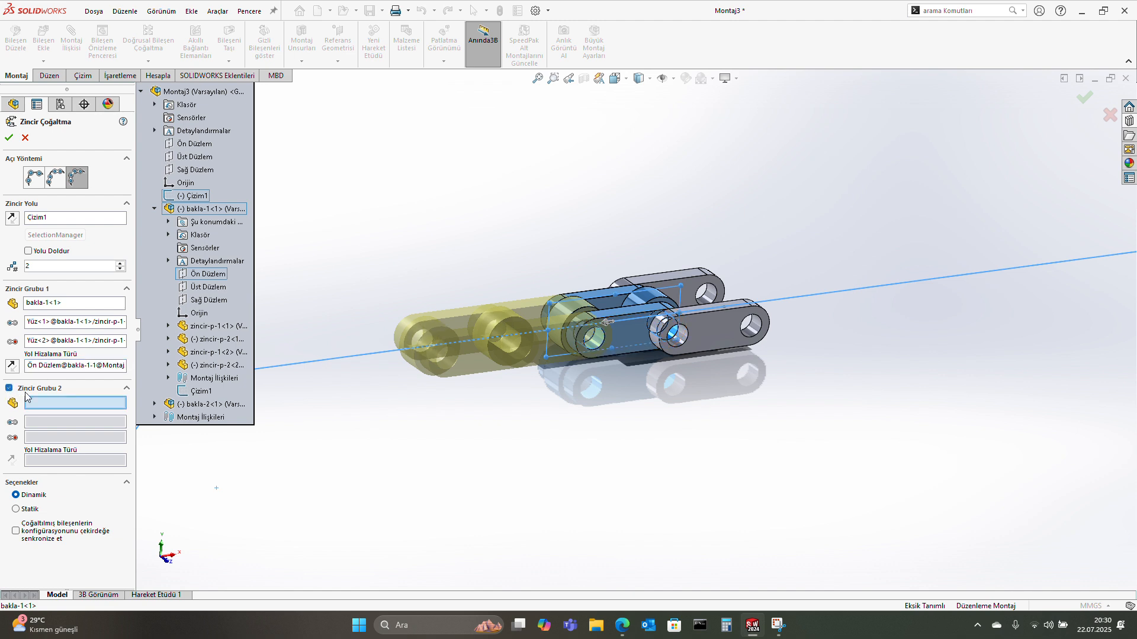
pyautogui.click(155, 209)
pyautogui.click(195, 222)
pyautogui.scroll(-4, 781, 315)
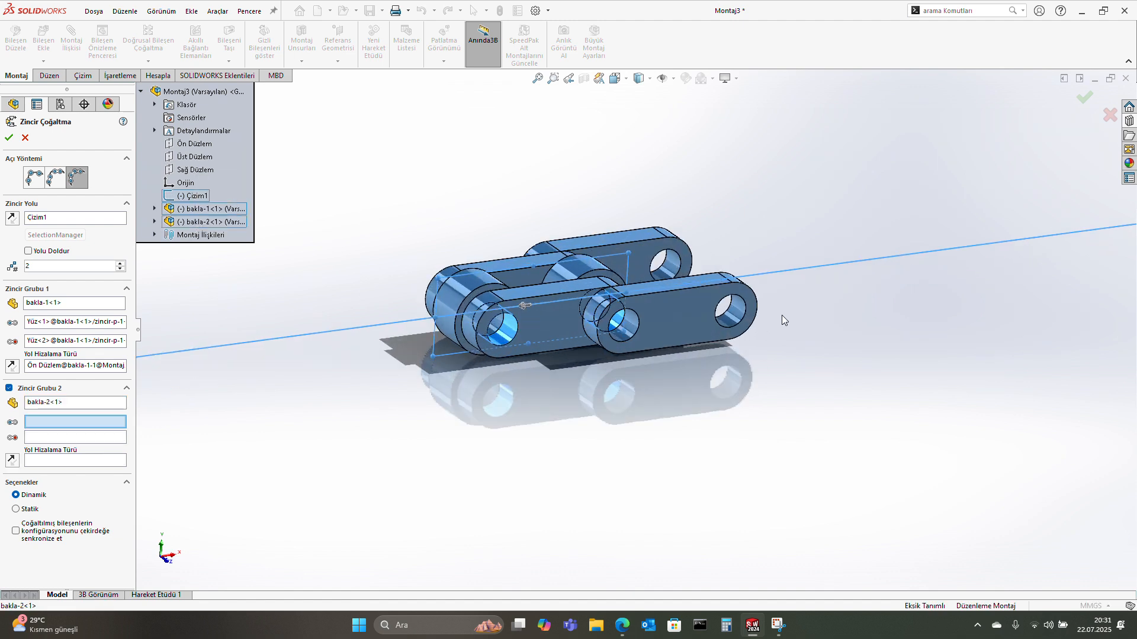
pyautogui.click(155, 222)
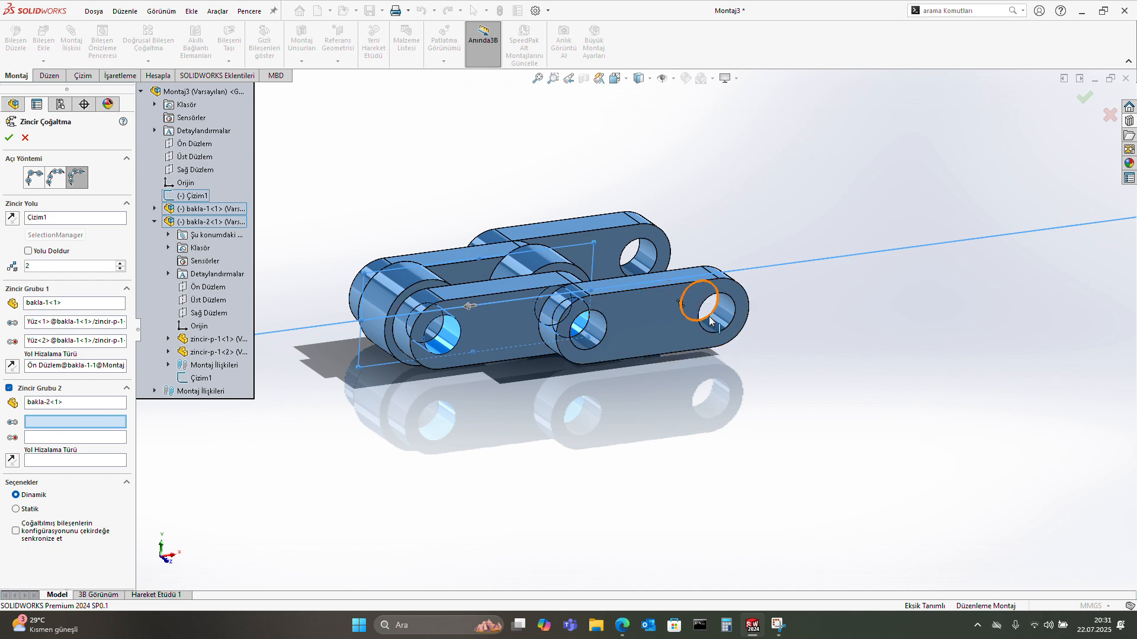
pyautogui.click(727, 321)
pyautogui.scroll(-3, 571, 326)
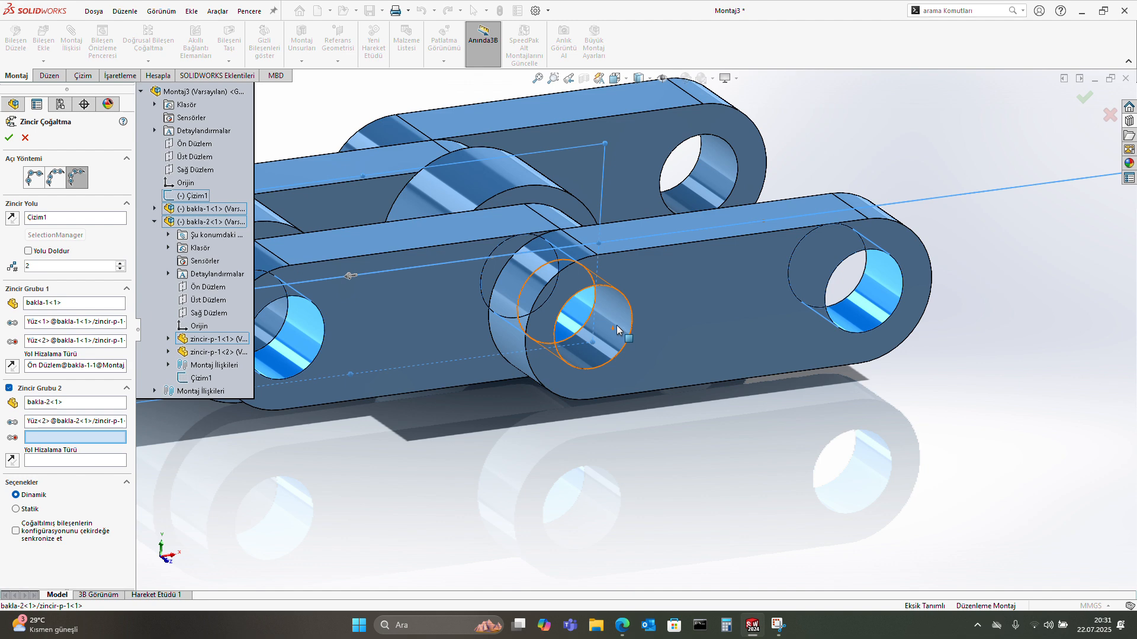
pyautogui.click(618, 330)
pyautogui.scroll(4, 564, 357)
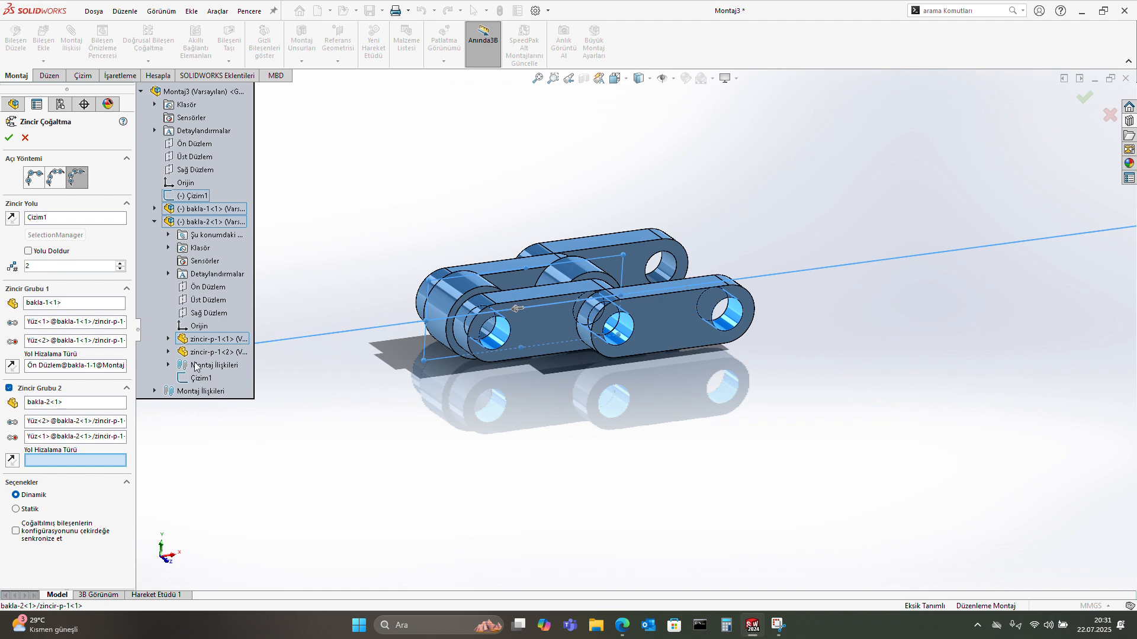
pyautogui.click(197, 288)
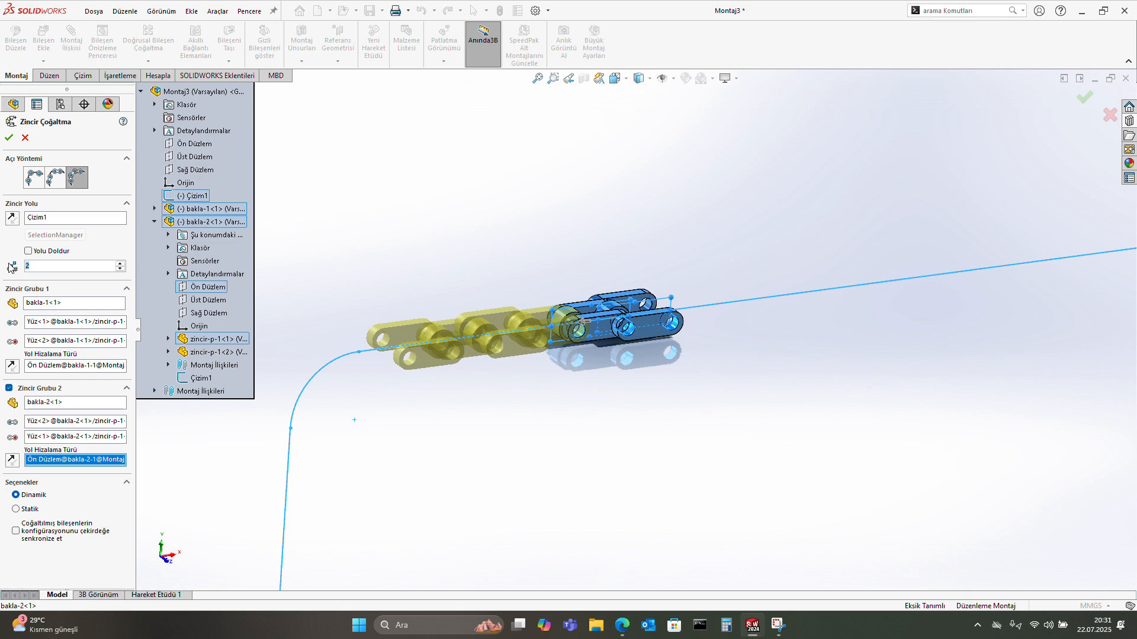
# - Turn on Fill Path so both link groups repeat around the whole Çizim1 path, and create the chain pattern
pyautogui.press('Return')
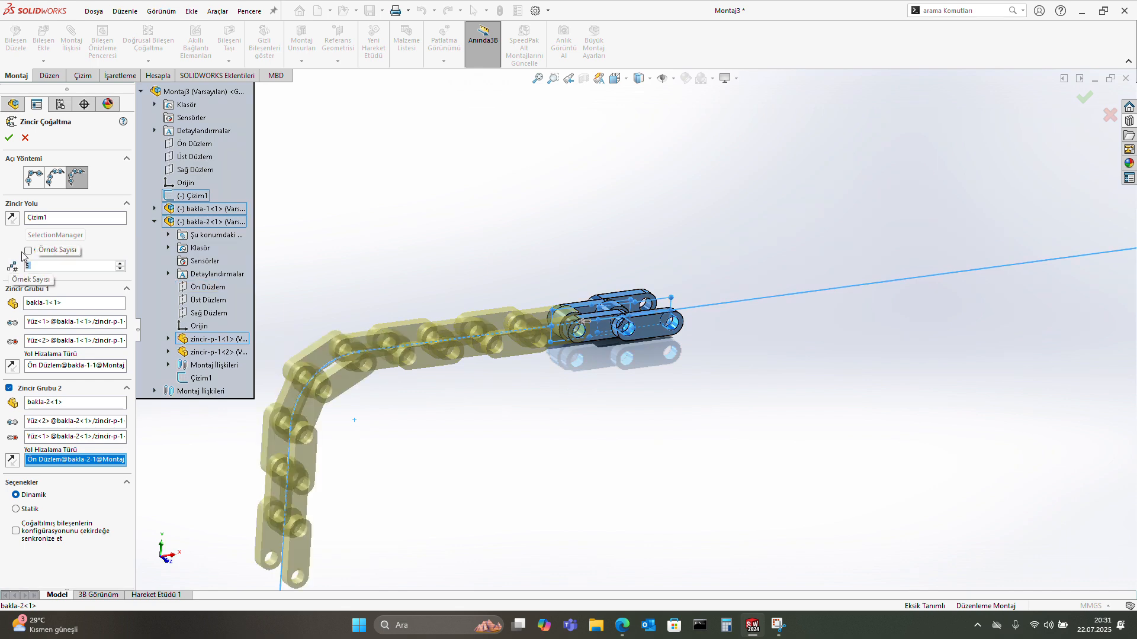
pyautogui.click(28, 251)
pyautogui.scroll(-10, 578, 286)
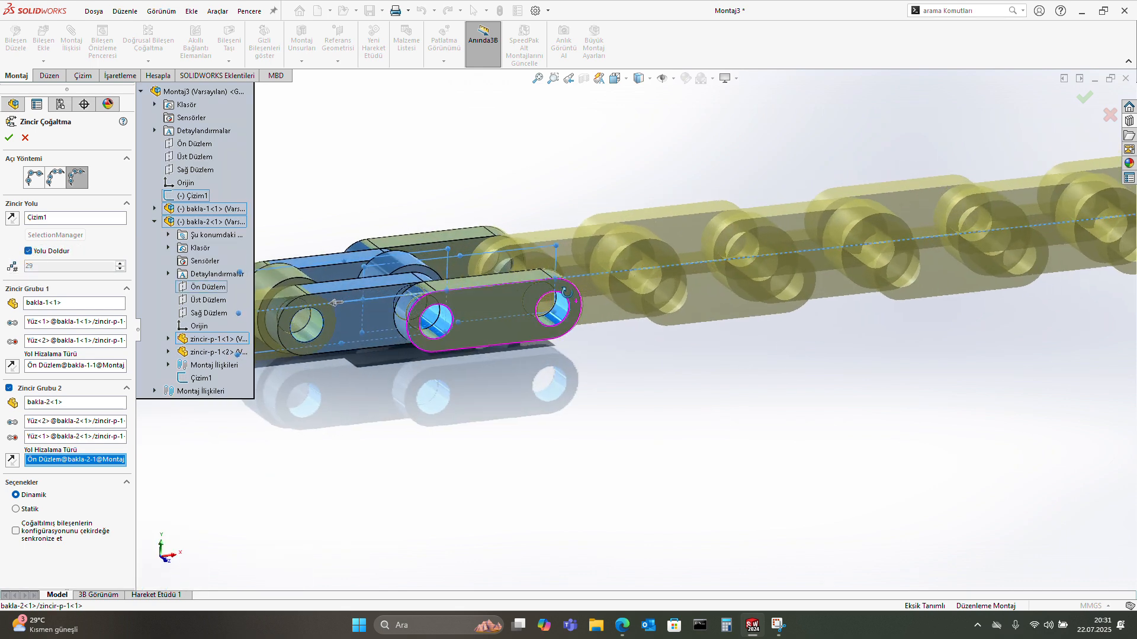
pyautogui.moveTo(524, 251); pyautogui.dragTo(556, 260, button='middle')
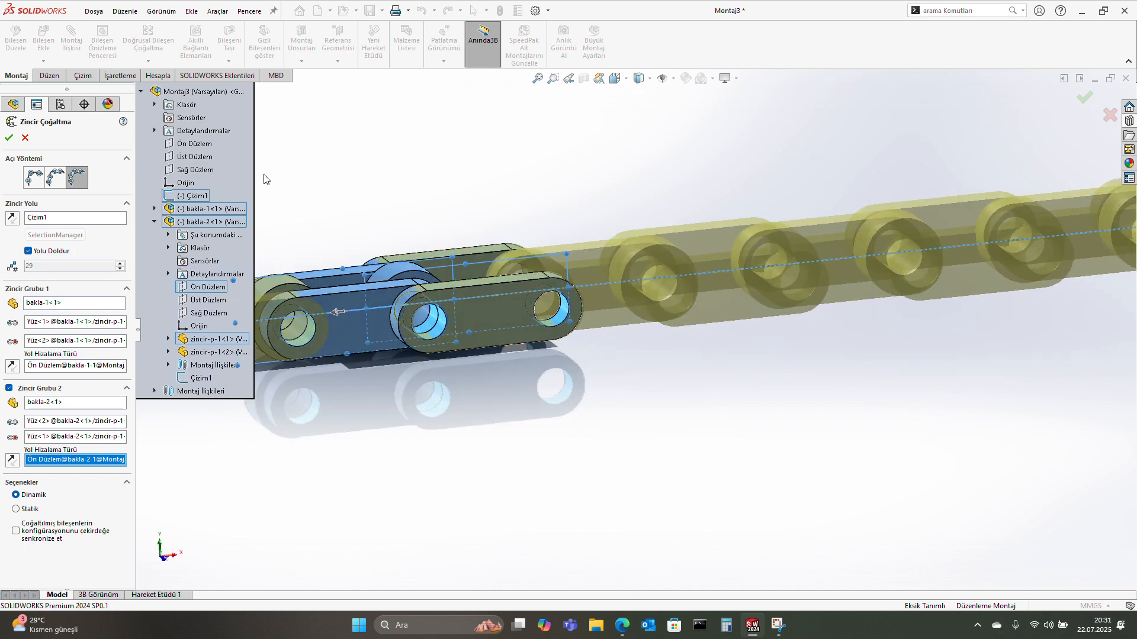
pyautogui.click(9, 138)
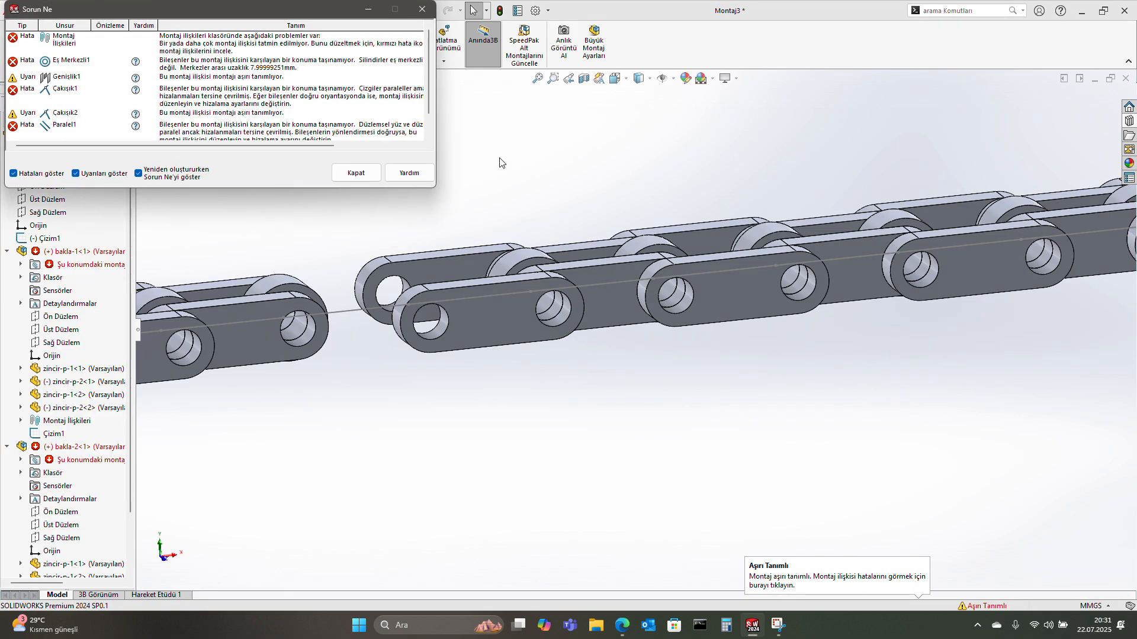
# - Dismiss the error report, collapse the feature tree, and delete all five mates, from Eş Merkezli1 to Paralel1
pyautogui.click(355, 173)
pyautogui.rightClick(41, 305)
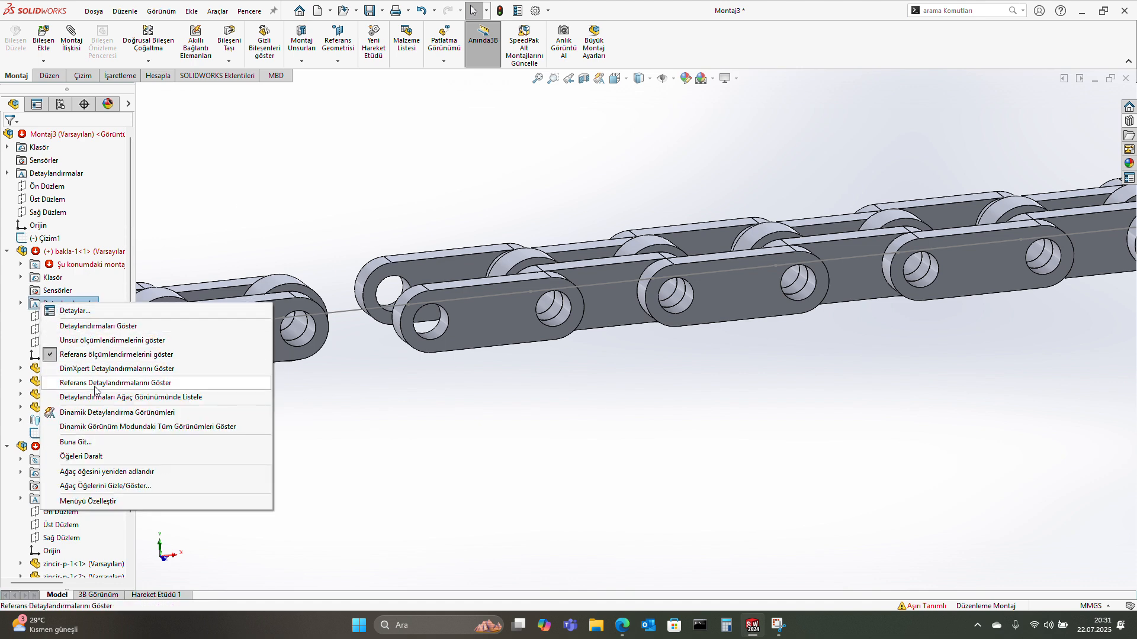
pyautogui.click(93, 453)
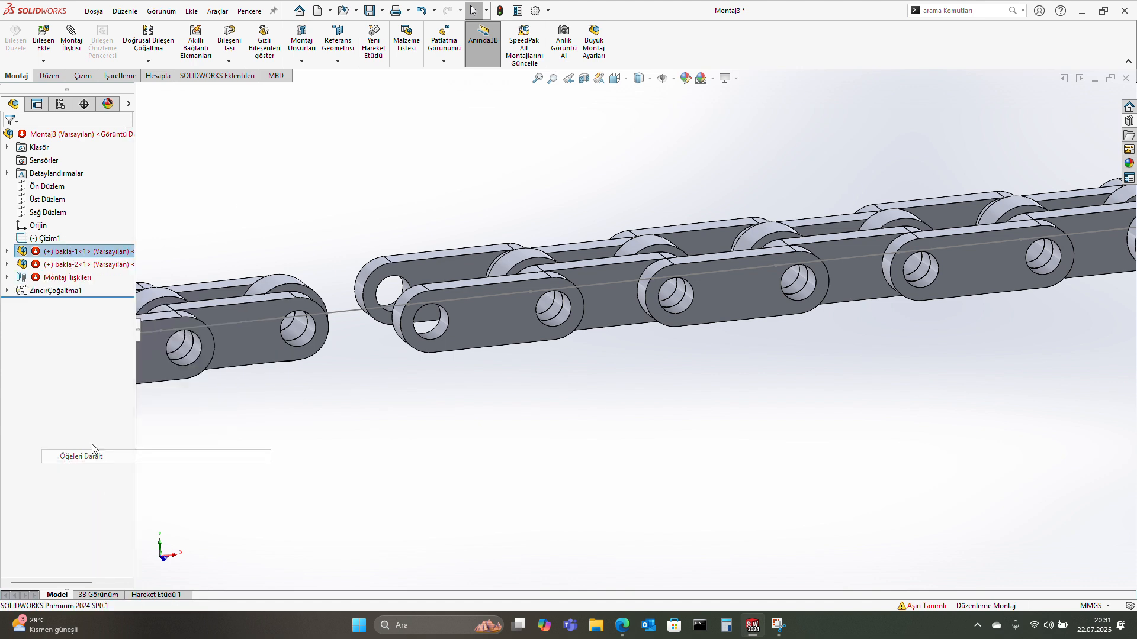
pyautogui.click(6, 277)
pyautogui.click(53, 291)
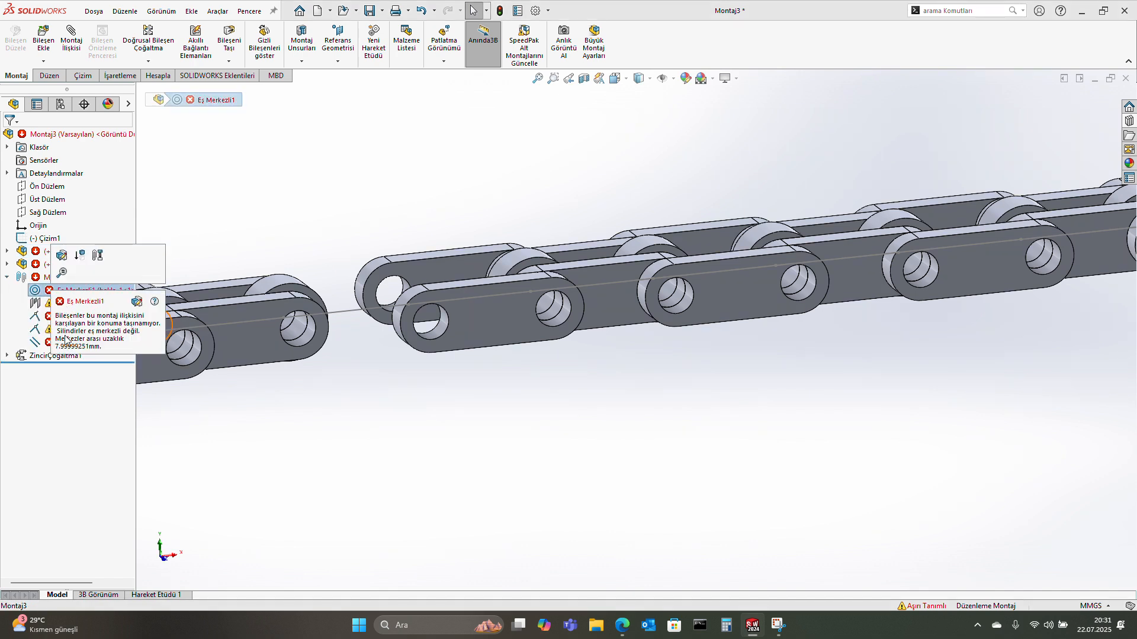
pyautogui.keyDown('shift'); pyautogui.click(62, 342); pyautogui.keyUp('shift')
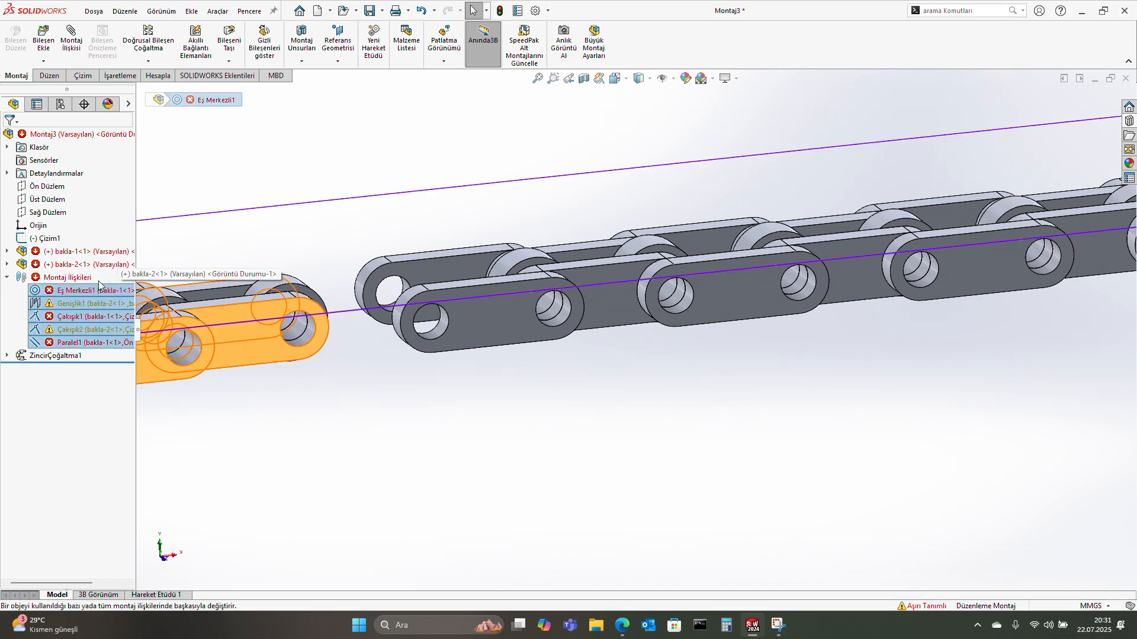
pyautogui.rightClick(74, 296)
pyautogui.click(108, 331)
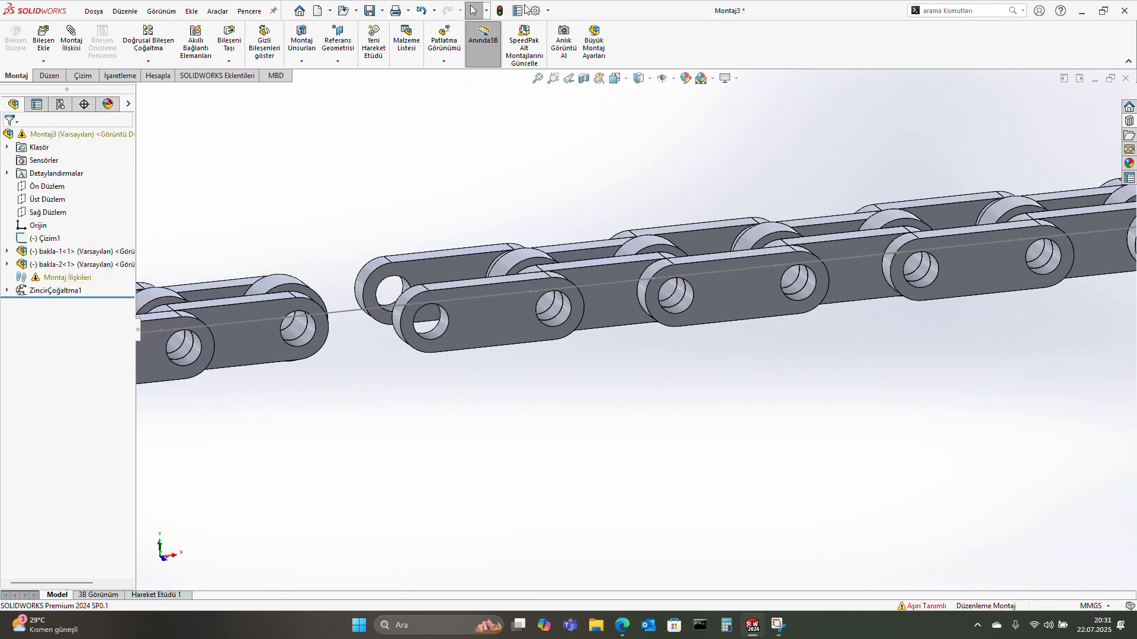
# - Examine the patterned chain from the front, checking the bakla-2 link next to the gap in its upper run
pyautogui.scroll(5, 490, 284)
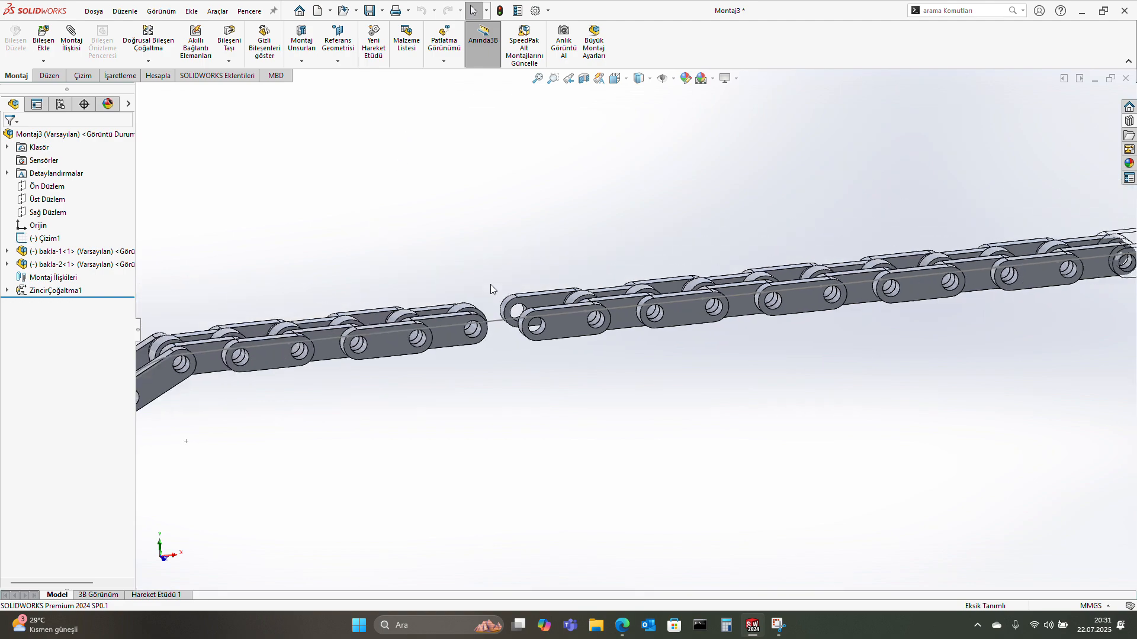
pyautogui.moveTo(491, 284); pyautogui.dragTo(497, 263, button='middle')
pyautogui.press('space')
pyautogui.click(509, 325)
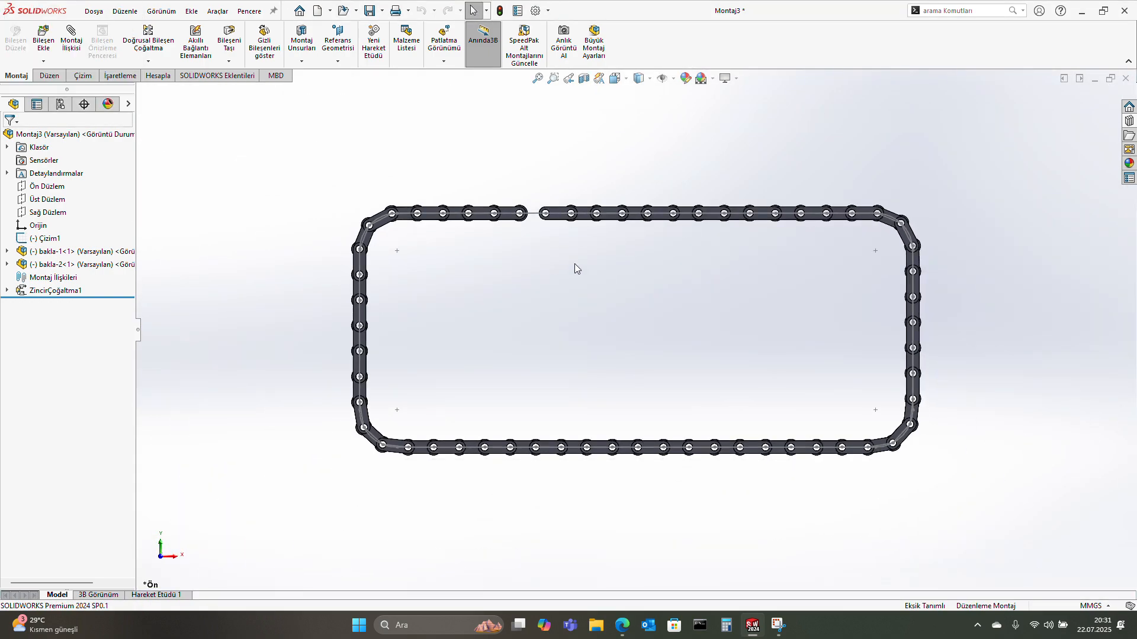
pyautogui.scroll(3, 613, 203)
pyautogui.click(578, 238)
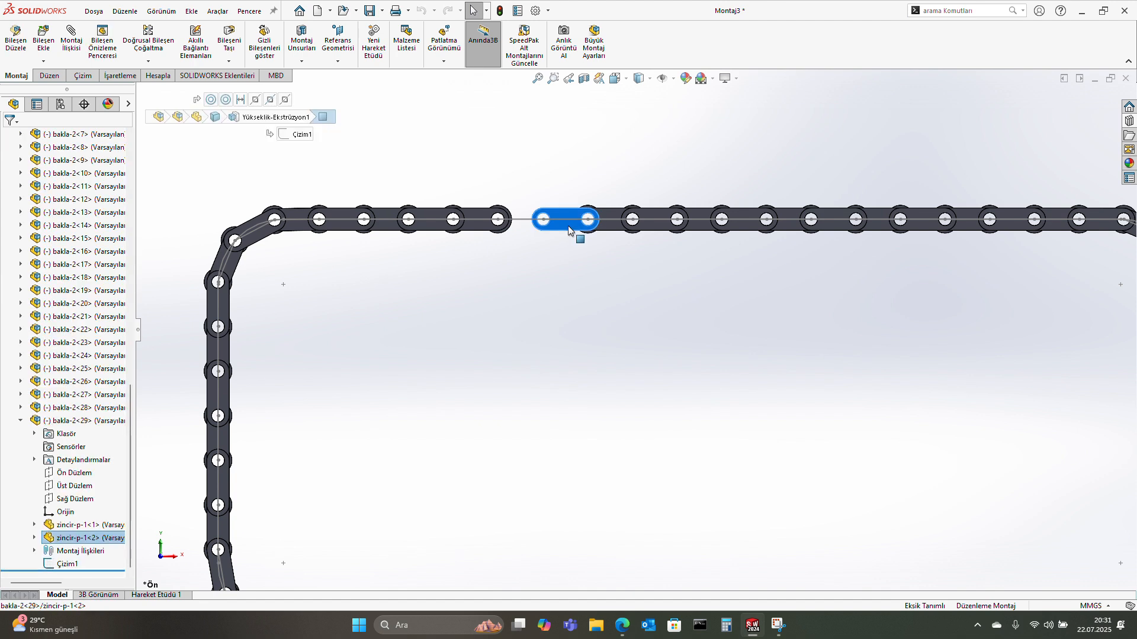
pyautogui.moveTo(578, 238)
pyautogui.mouseDown()
pyautogui.moveTo(521, 226)
pyautogui.moveTo(766, 235)
pyautogui.moveTo(577, 224)
pyautogui.mouseUp()
pyautogui.click(652, 315)
pyautogui.press('f')
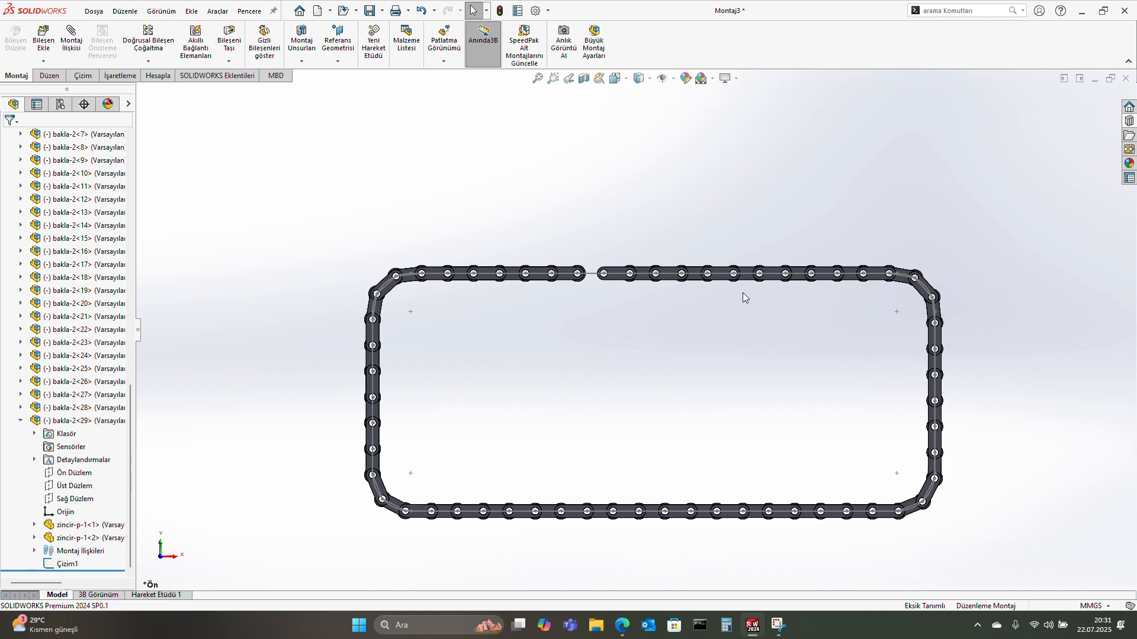
# - Save the assembly as zincir in the zincir folder and close it to return to the Montaj2 sprocket assembly
pyautogui.hotkey('ctrl', 's')
pyautogui.write('zincir')
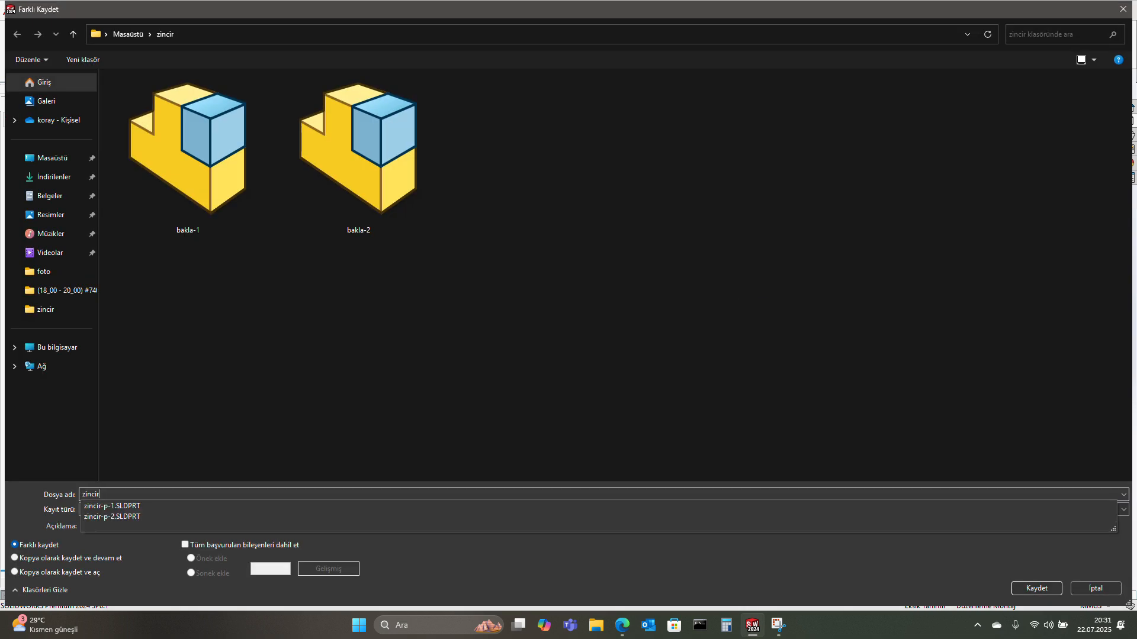
pyautogui.press('Return')
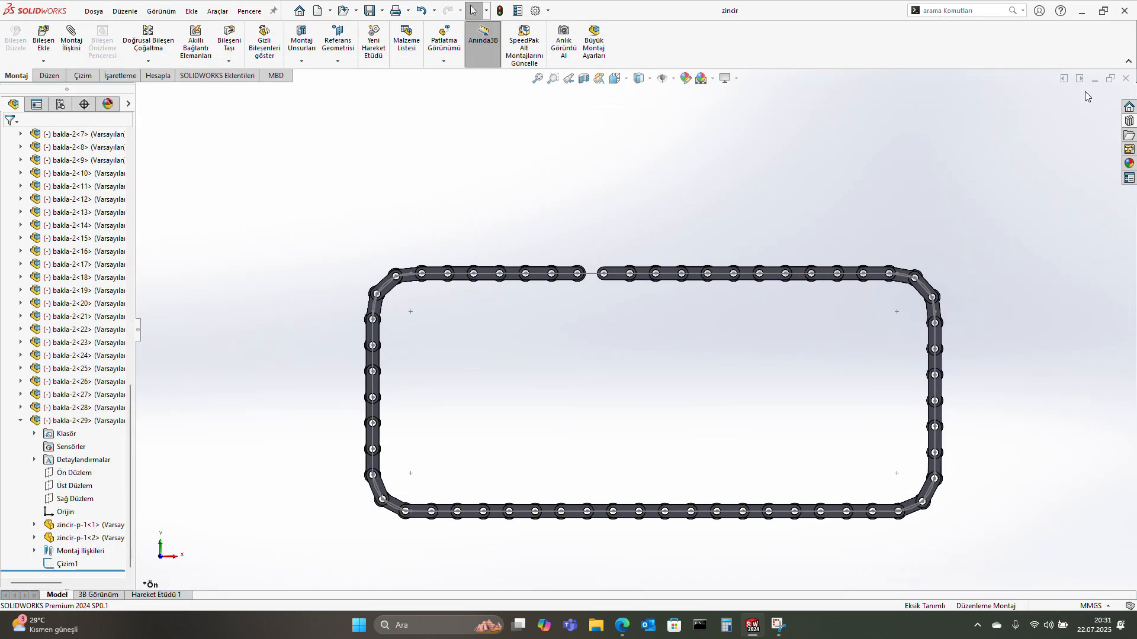
pyautogui.click(1124, 79)
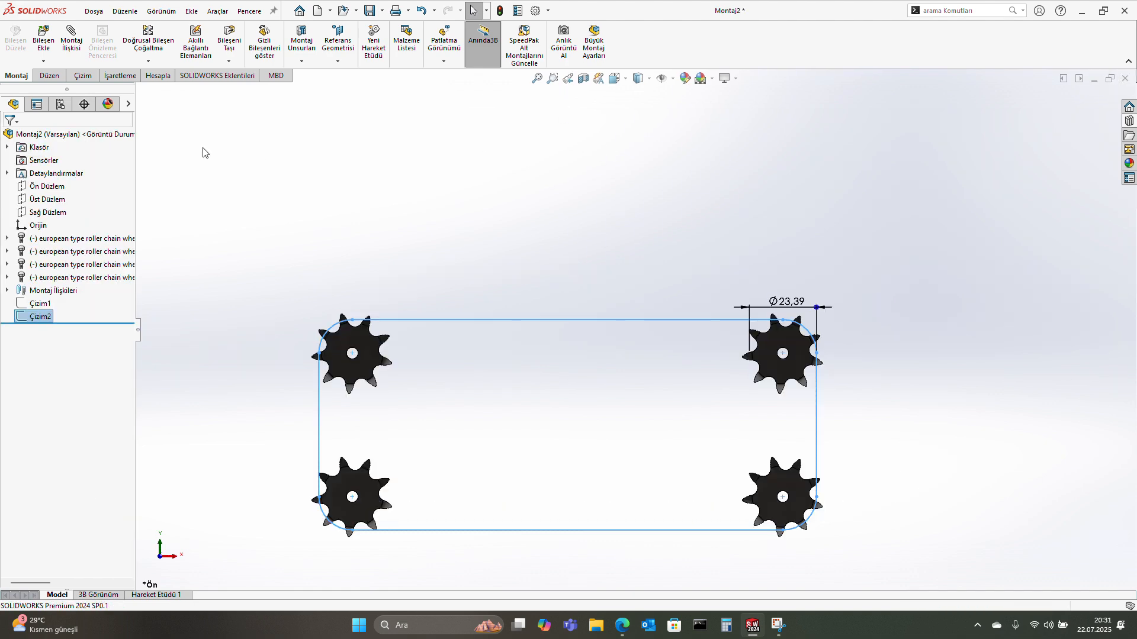
pyautogui.click(360, 210)
pyautogui.scroll(1, 403, 290)
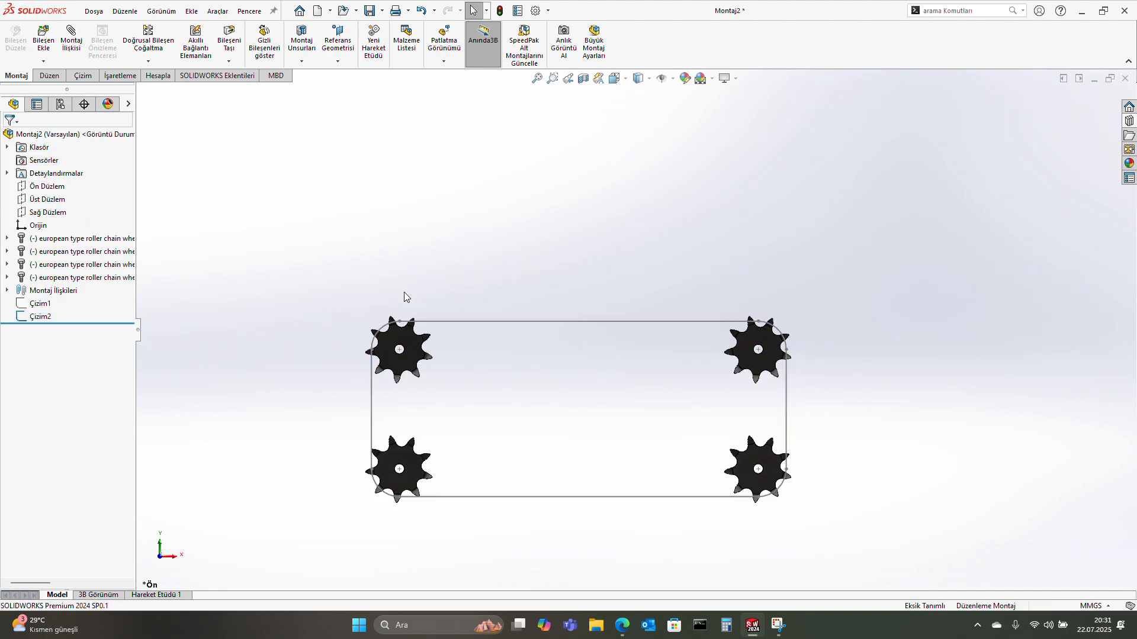
# - Insert the zincir chain assembly into Montaj2, placing it over the four sprockets
pyautogui.click(43, 37)
pyautogui.scroll(-2, 634, 293)
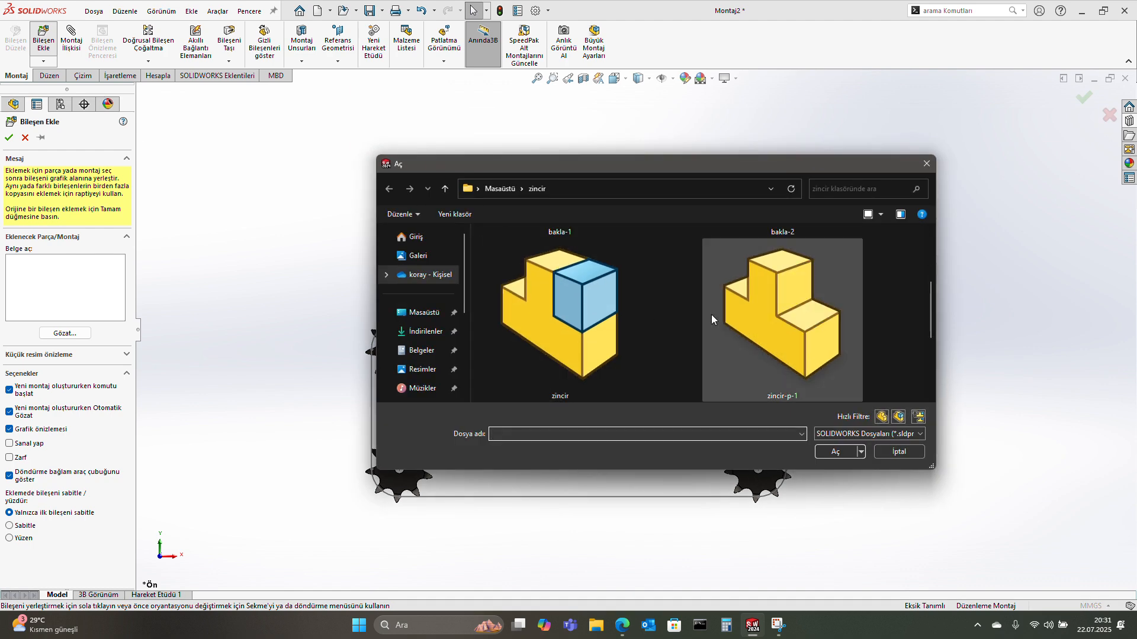
pyautogui.click(560, 314)
pyautogui.click(834, 451)
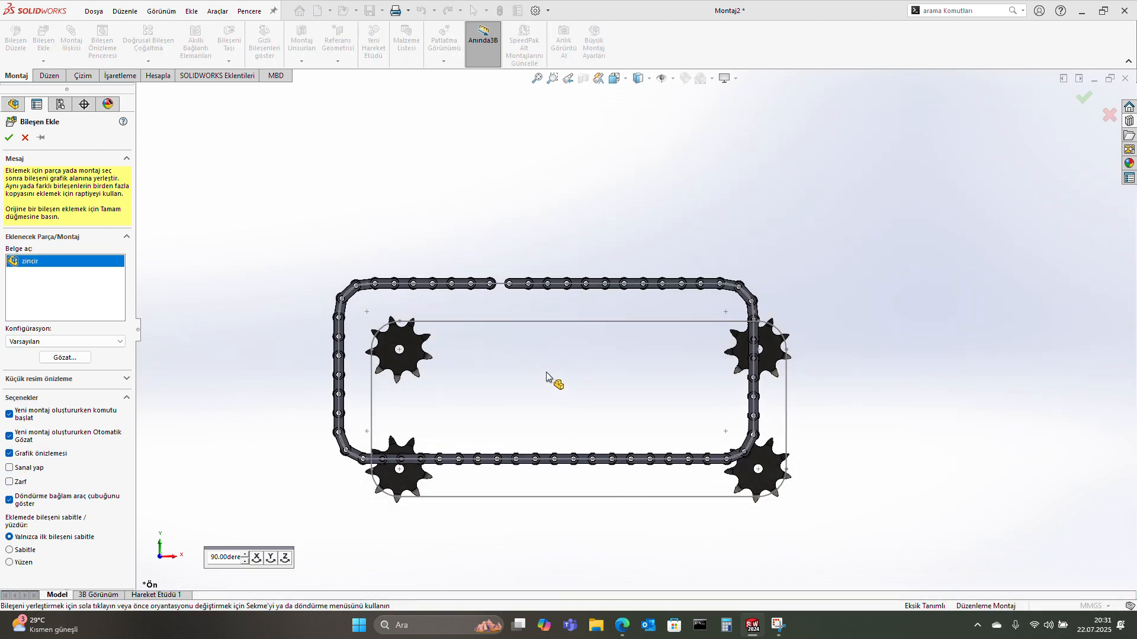
pyautogui.click(449, 308)
pyautogui.moveTo(449, 308); pyautogui.dragTo(456, 358, button='middle')
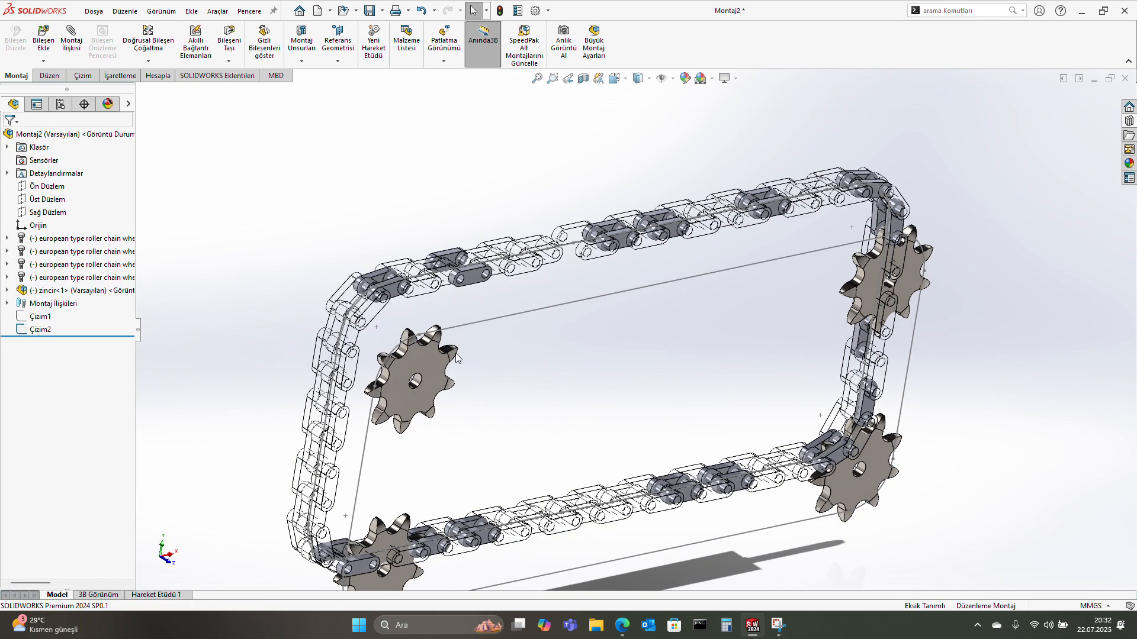
# - Hide the Çizim1 sketch inside the bakla-1<4> link at the chain's upper-left corner
pyautogui.scroll(-4, 399, 303)
pyautogui.moveTo(375, 294); pyautogui.dragTo(488, 218)
pyautogui.scroll(-3, 450, 233)
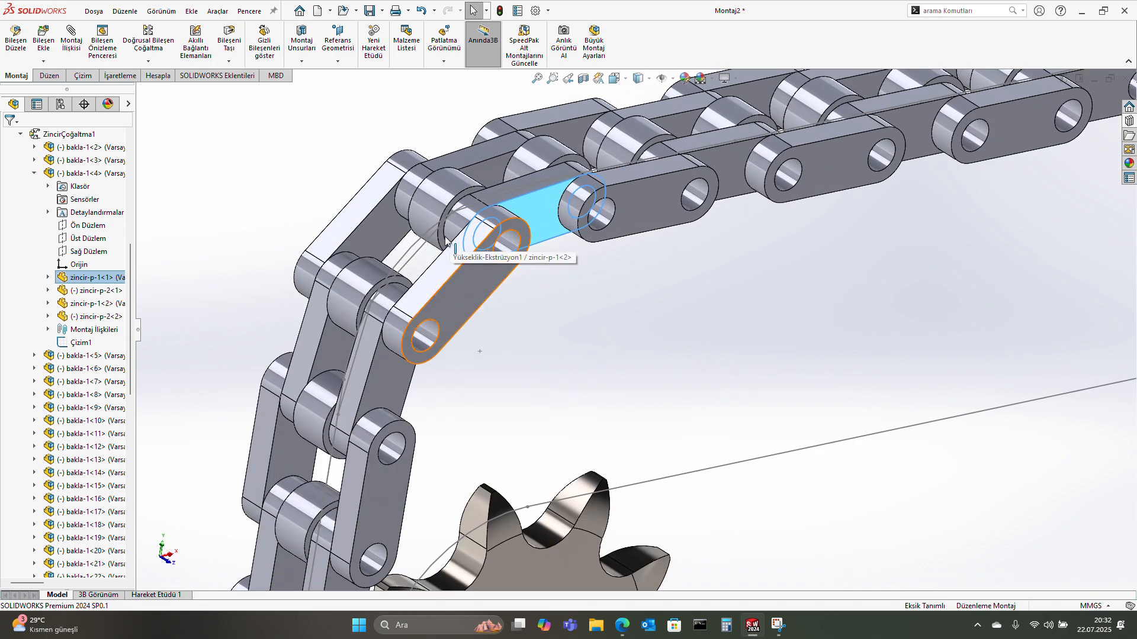
pyautogui.scroll(1, 92, 248)
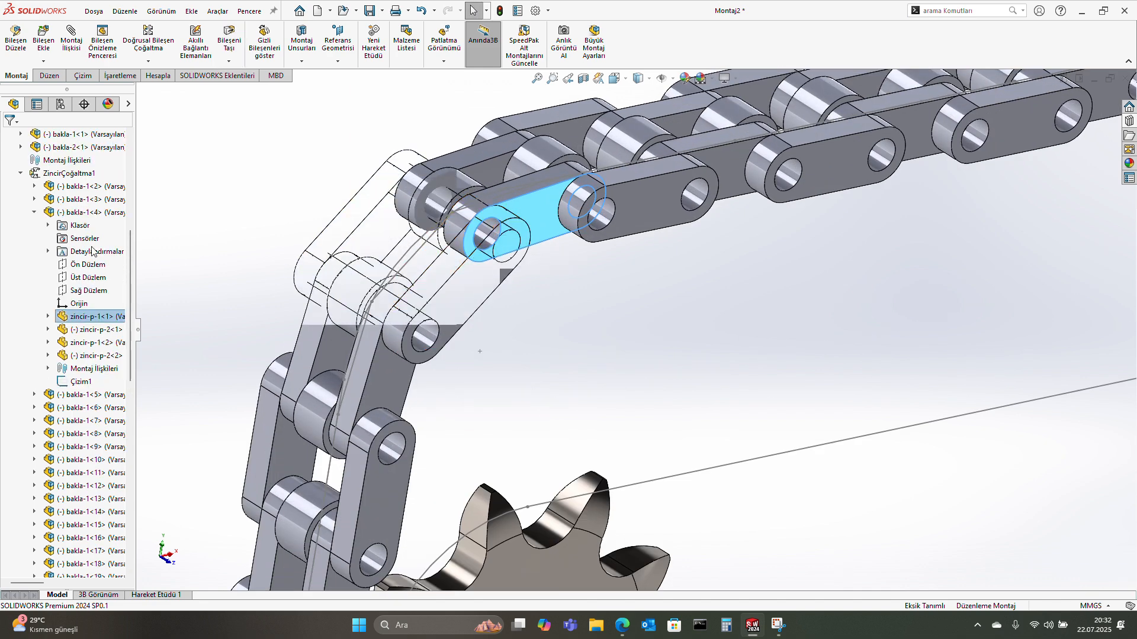
pyautogui.rightClick(79, 380)
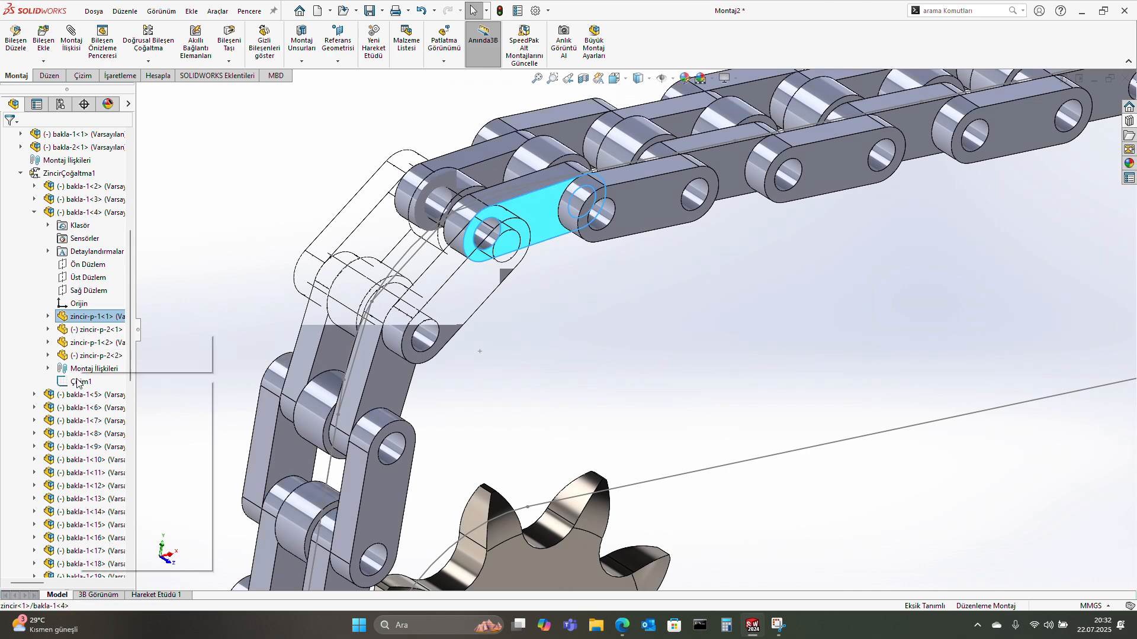
pyautogui.click(89, 363)
pyautogui.scroll(-2, 468, 219)
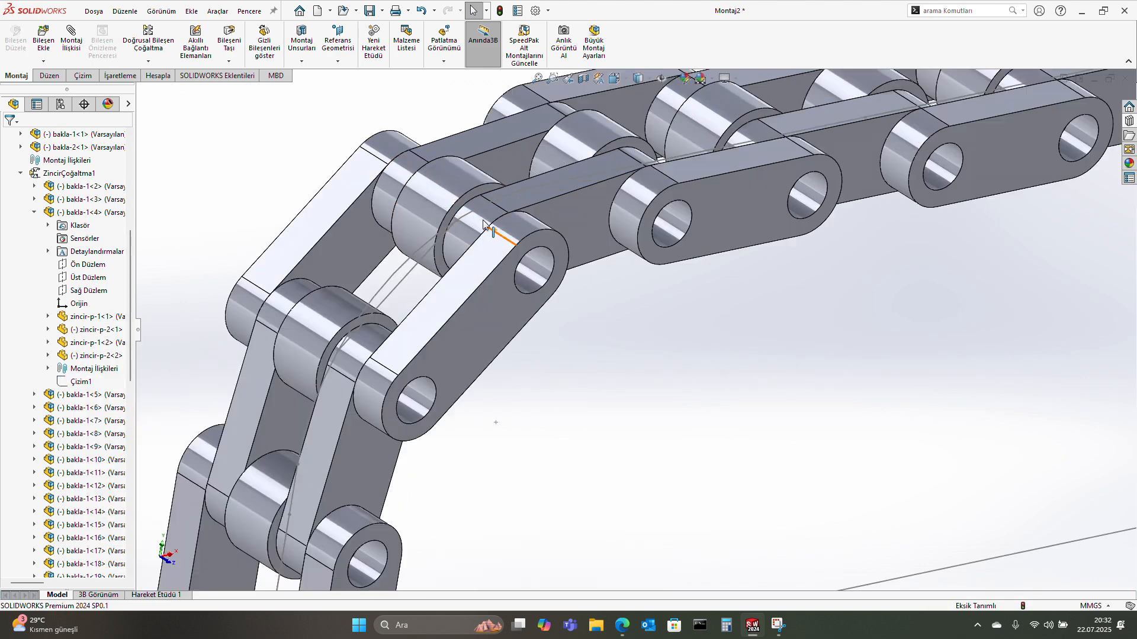
pyautogui.scroll(6, 428, 240)
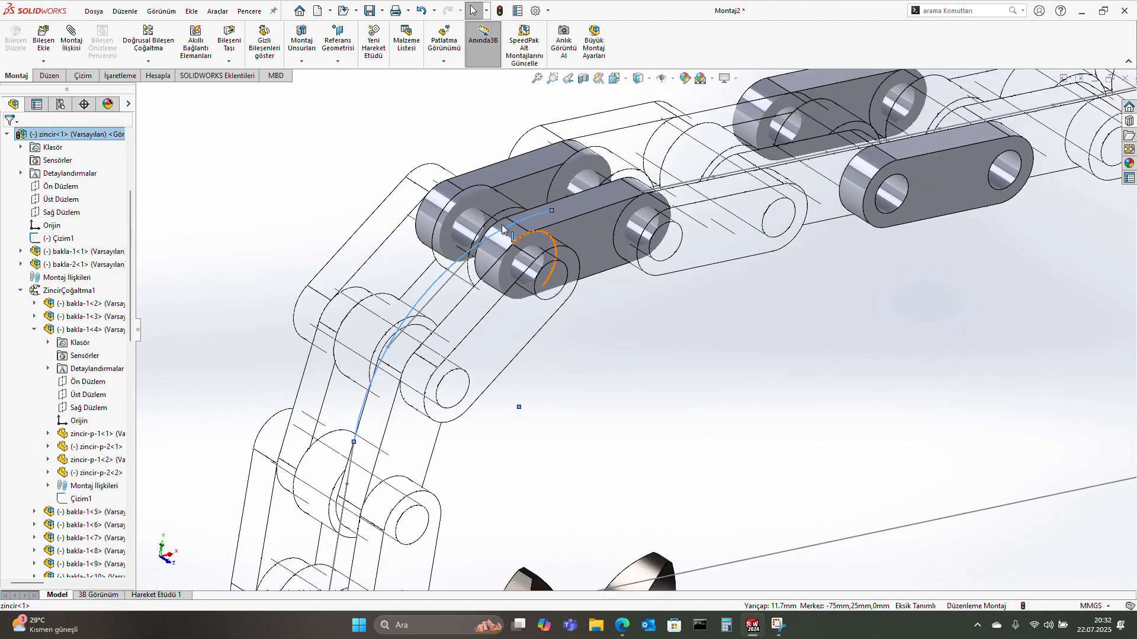
pyautogui.scroll(-3, 599, 438)
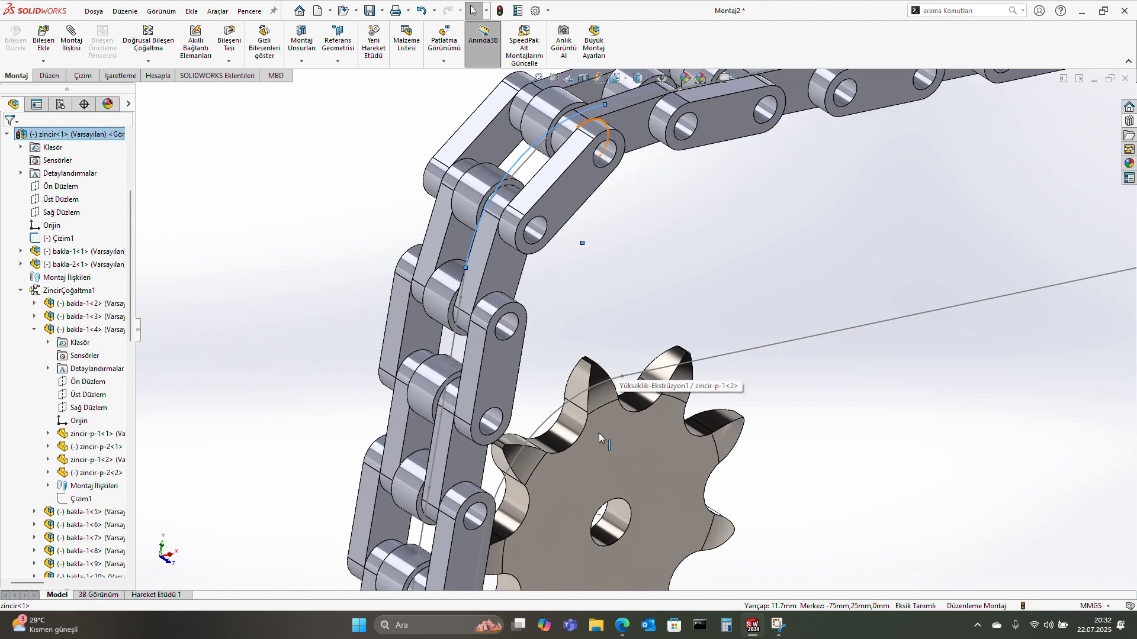
pyautogui.keyDown('ctrl'); pyautogui.click(547, 420); pyautogui.keyUp('ctrl')
pyautogui.click(616, 240)
# - Mate the upper straight line of the chain's path sketch coincident with the upper line of the sprocket path
pyautogui.scroll(6, 657, 272)
pyautogui.scroll(-3, 876, 245)
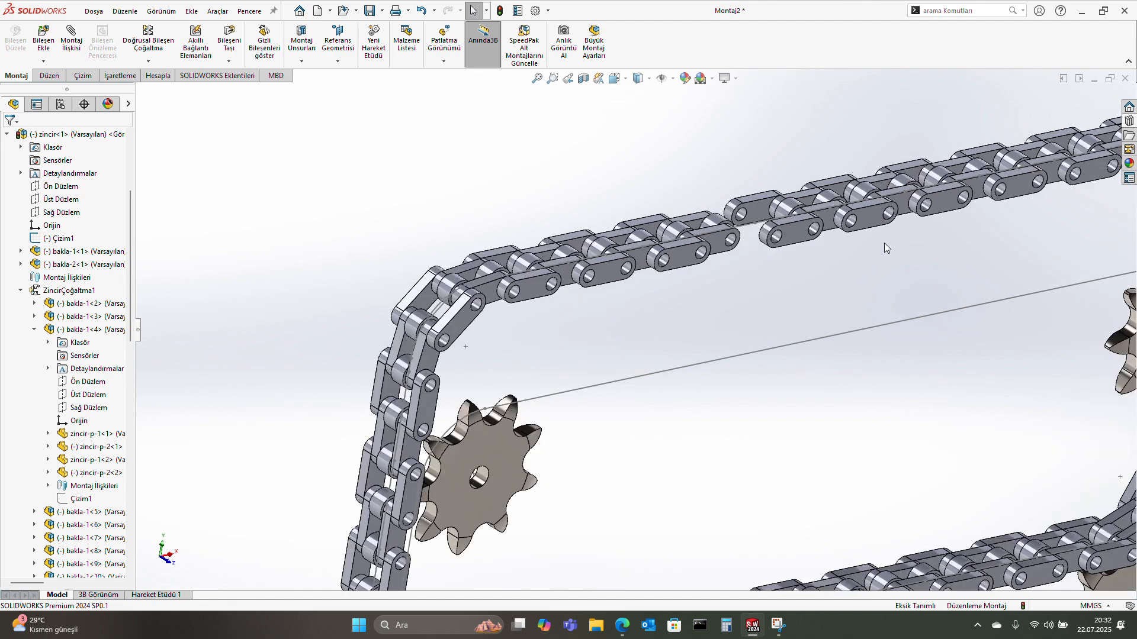
pyautogui.click(745, 224)
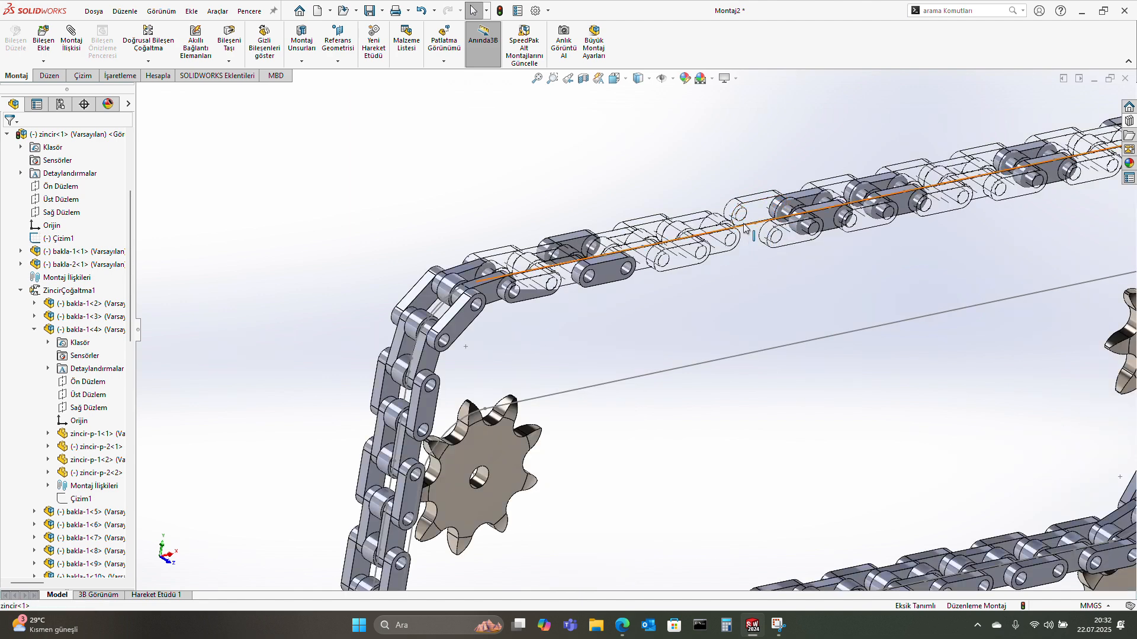
pyautogui.click(744, 226)
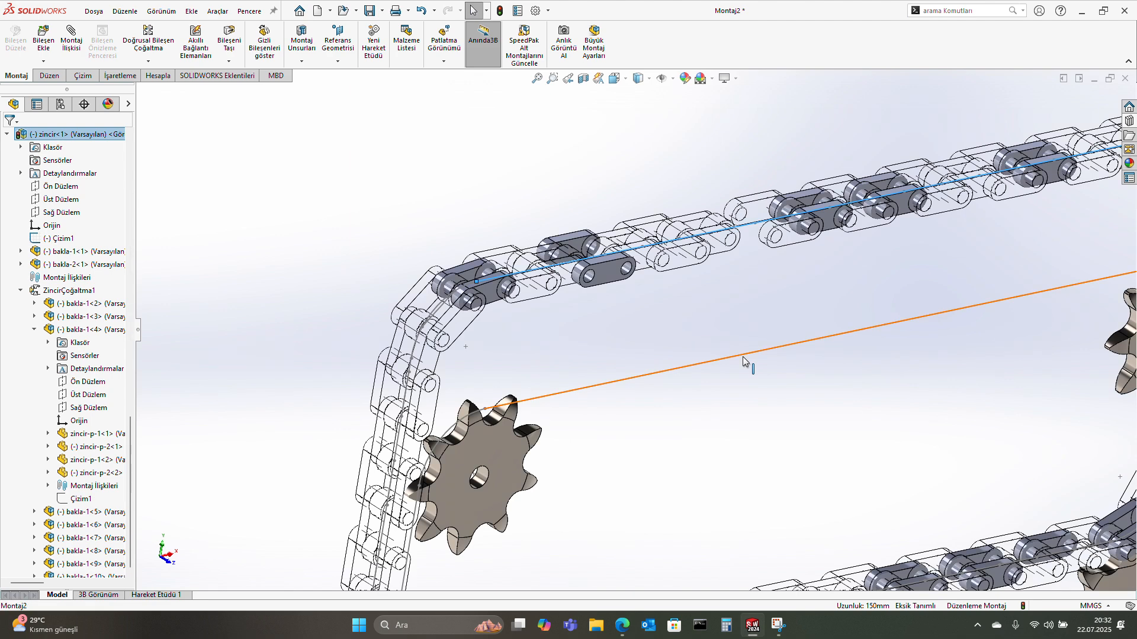
pyautogui.keyDown('ctrl'); pyautogui.click(745, 355); pyautogui.keyUp('ctrl')
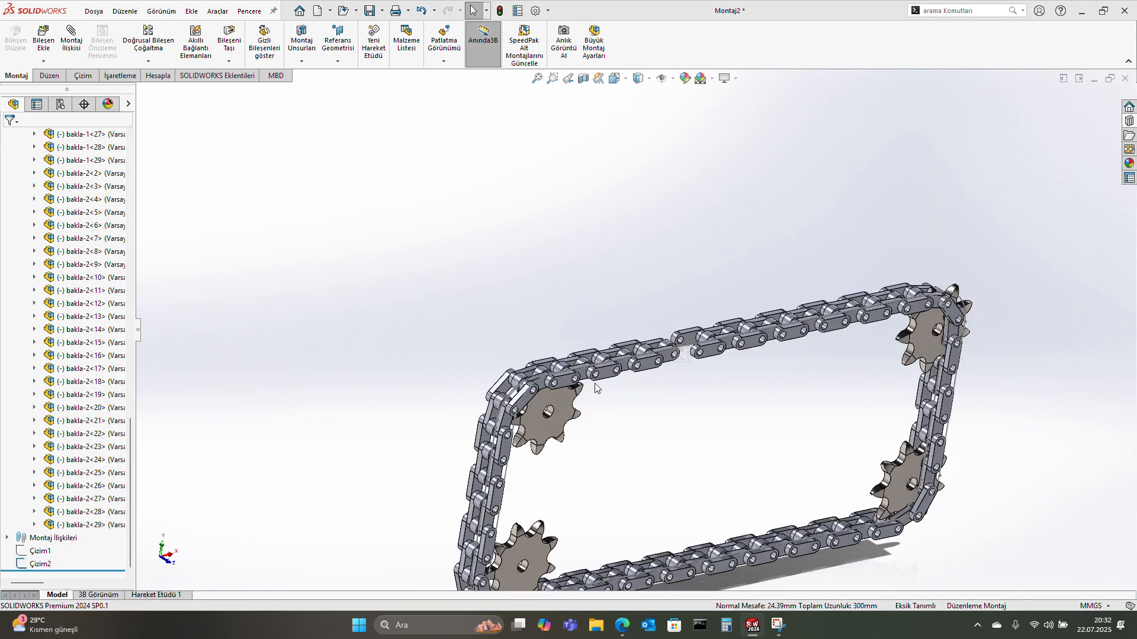
# - Center the chain on the upper-left sprocket with a width mate between the sprocket's two side faces and a link's two outer faces
pyautogui.click(563, 342)
pyautogui.keyDown('ctrl'); pyautogui.click(522, 345); pyautogui.keyUp('ctrl')
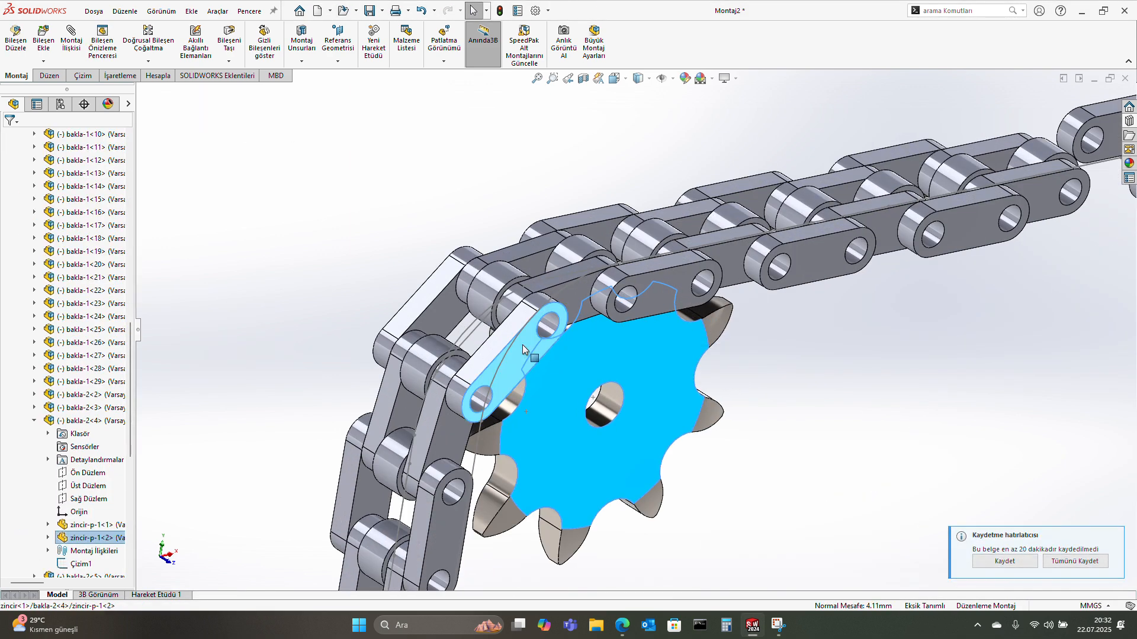
pyautogui.moveTo(522, 344); pyautogui.dragTo(616, 376, button='middle')
pyautogui.scroll(-1, 616, 377)
pyautogui.keyDown('ctrl'); pyautogui.click(265, 319); pyautogui.keyUp('ctrl')
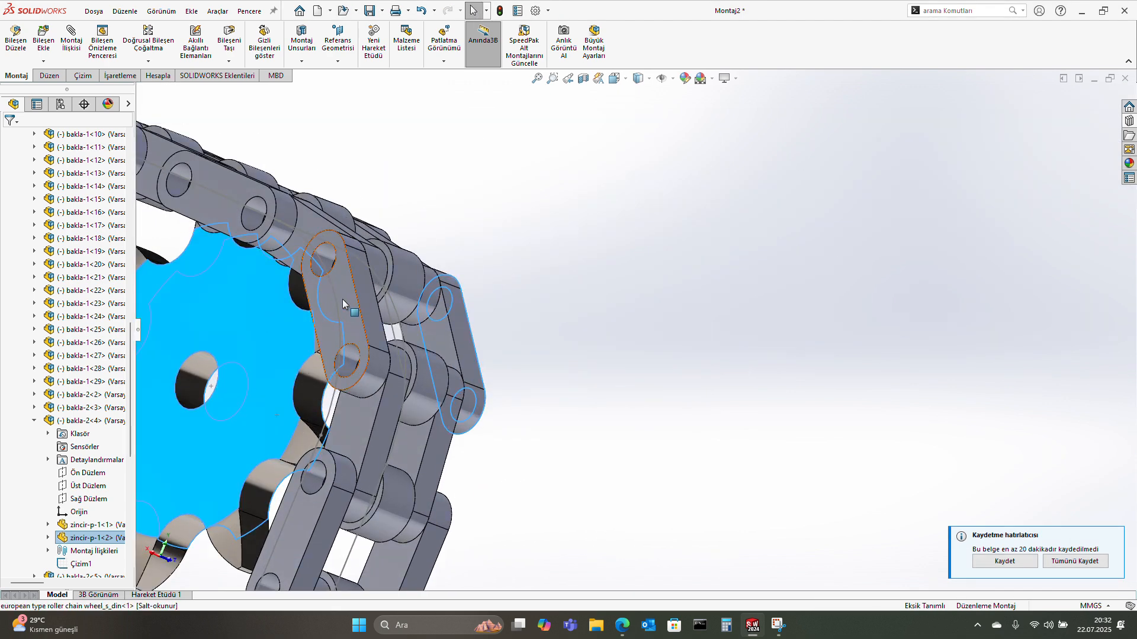
pyautogui.keyDown('ctrl'); pyautogui.click(342, 300); pyautogui.keyUp('ctrl')
pyautogui.click(379, 287)
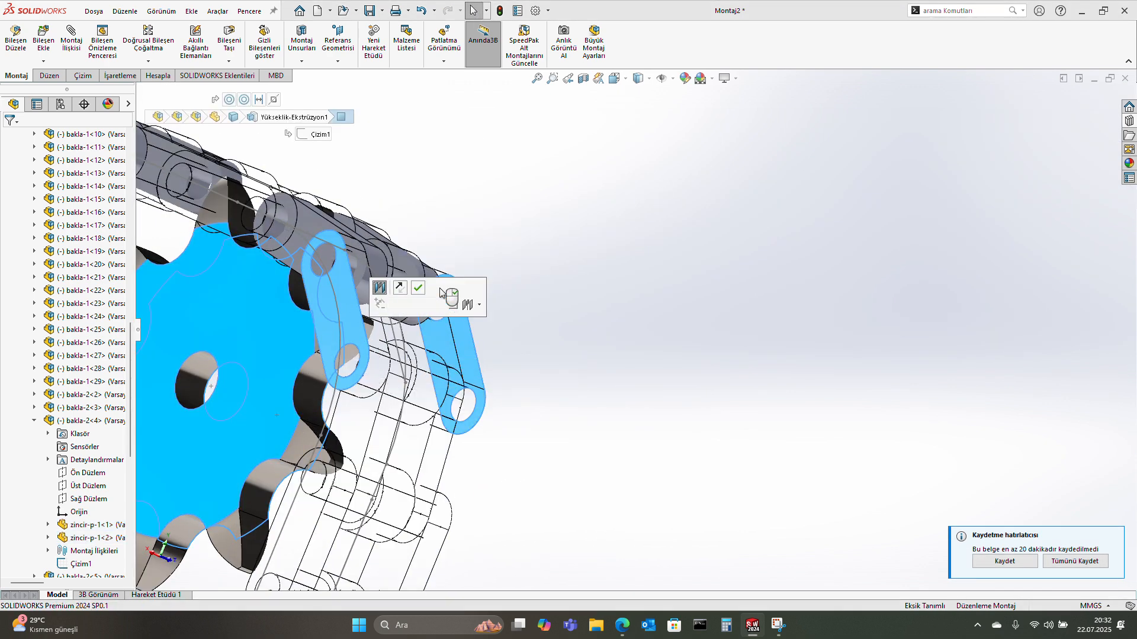
pyautogui.click(419, 289)
pyautogui.scroll(9, 558, 335)
pyautogui.moveTo(494, 351); pyautogui.dragTo(348, 335, button='middle')
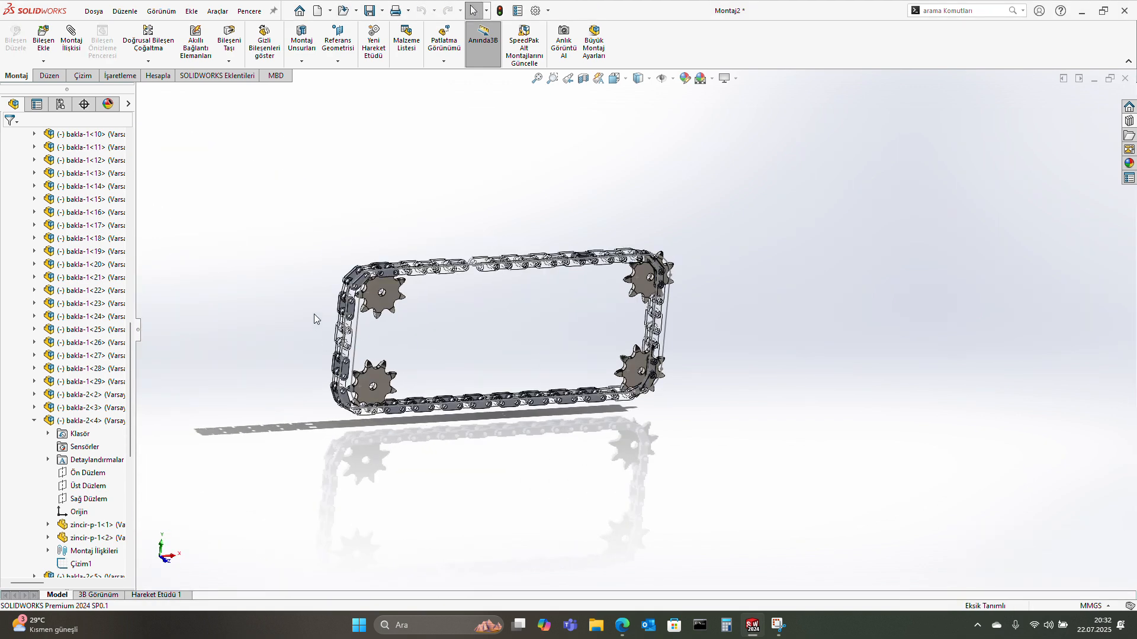
# - Collapse the feature tree and hide all sketches and reference geometry in the view
pyautogui.scroll(-3, 385, 318)
pyautogui.rightClick(109, 345)
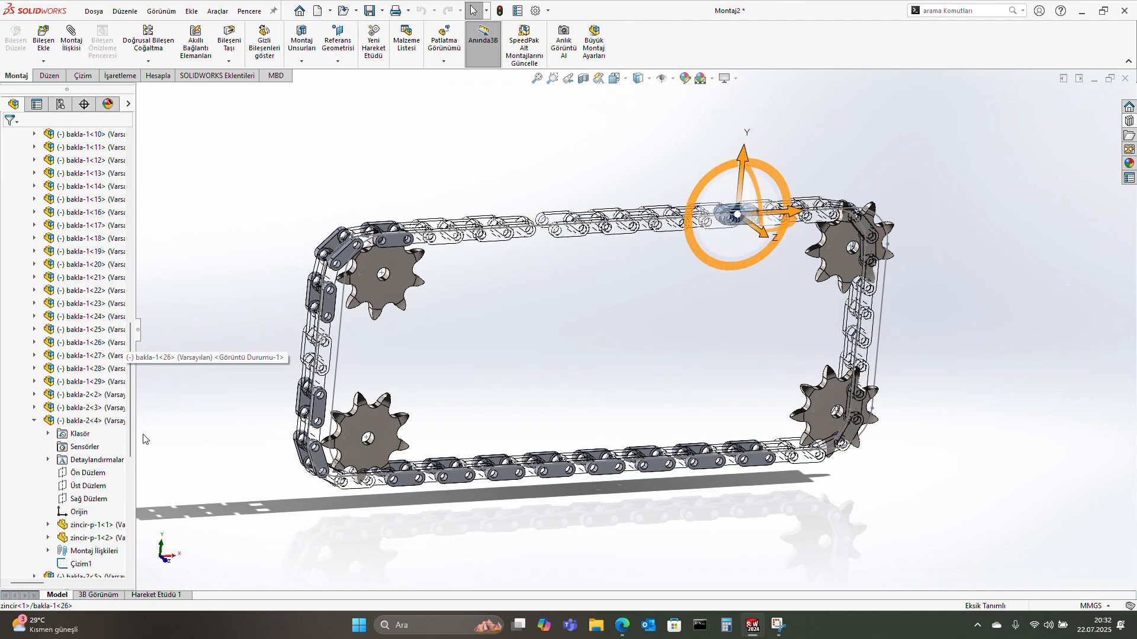
pyautogui.click(167, 585)
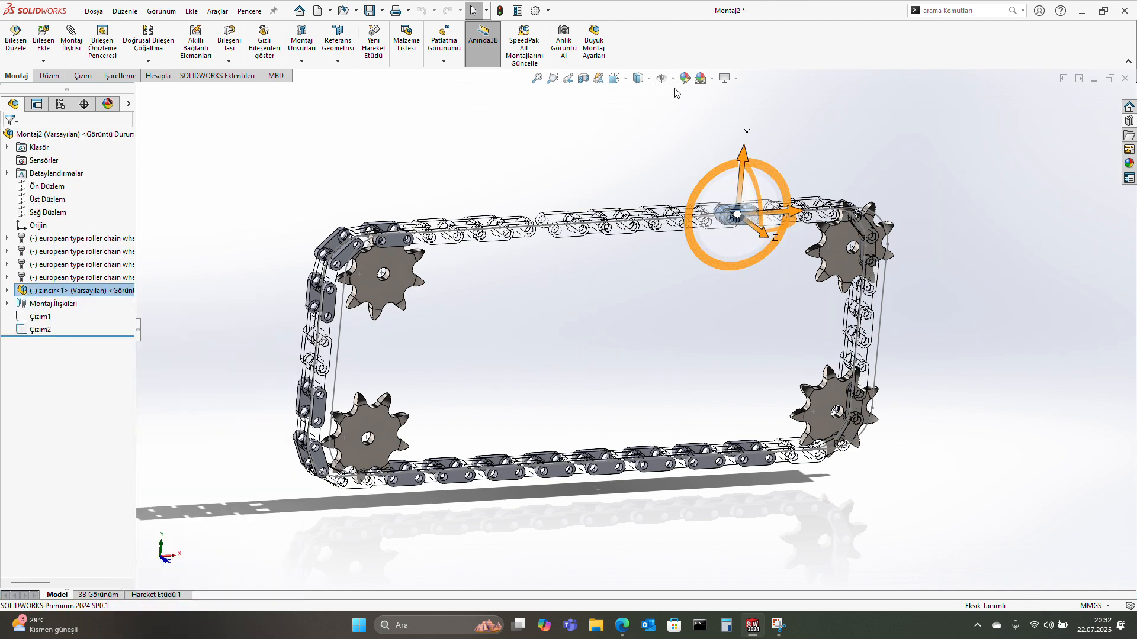
pyautogui.click(661, 78)
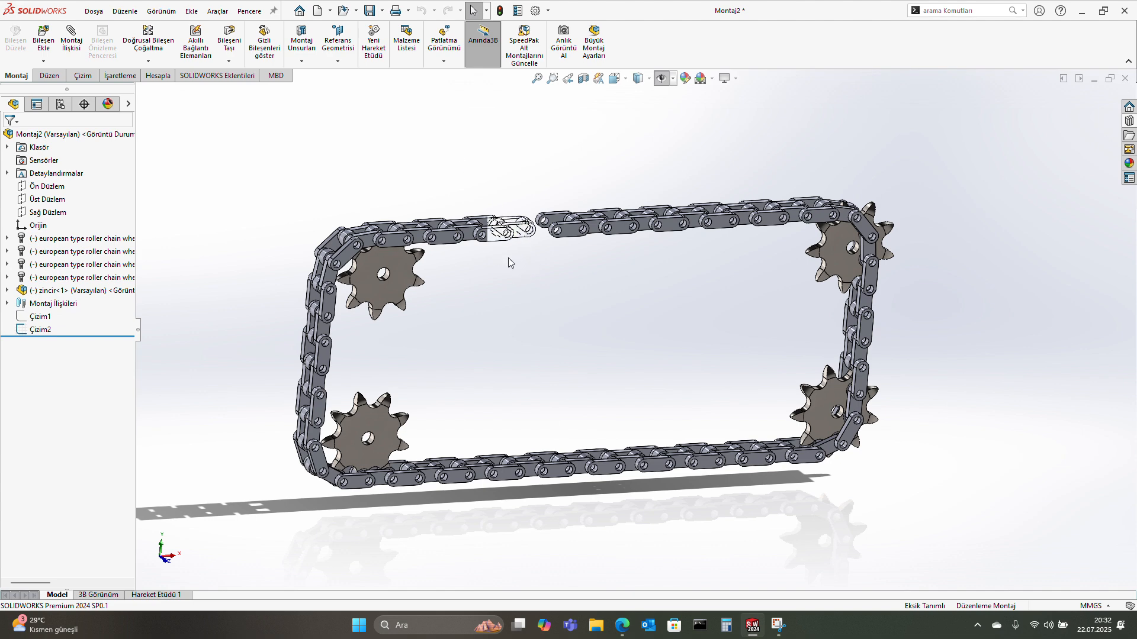
pyautogui.scroll(2, 526, 267)
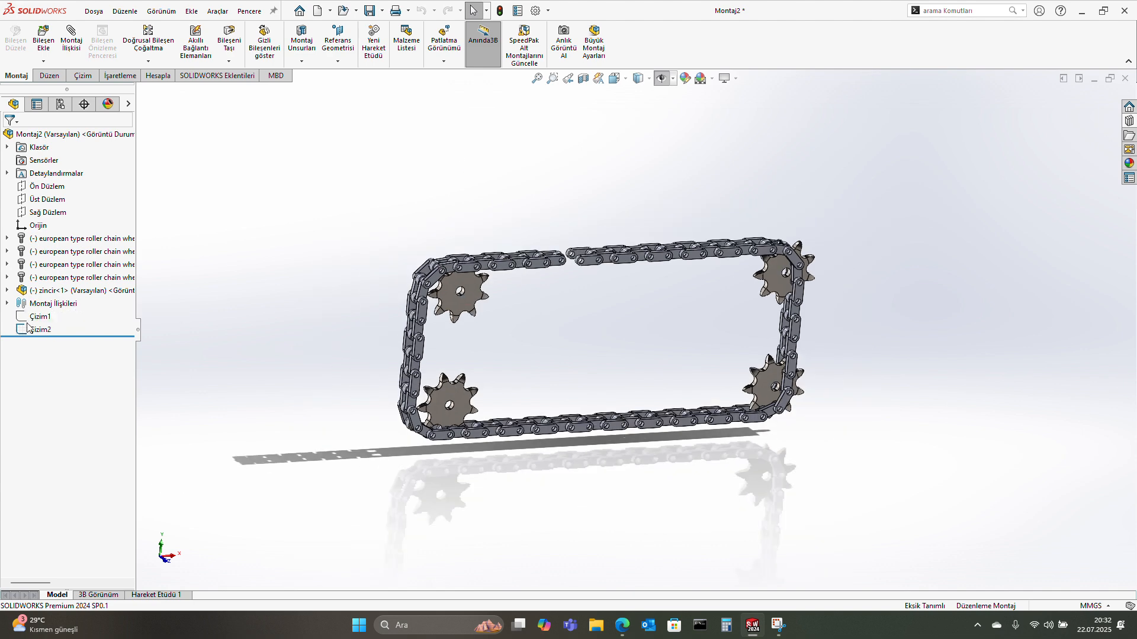
# - Make the zincir subassembly flexible and switch it back to rigid
pyautogui.click(43, 290)
pyautogui.click(108, 270)
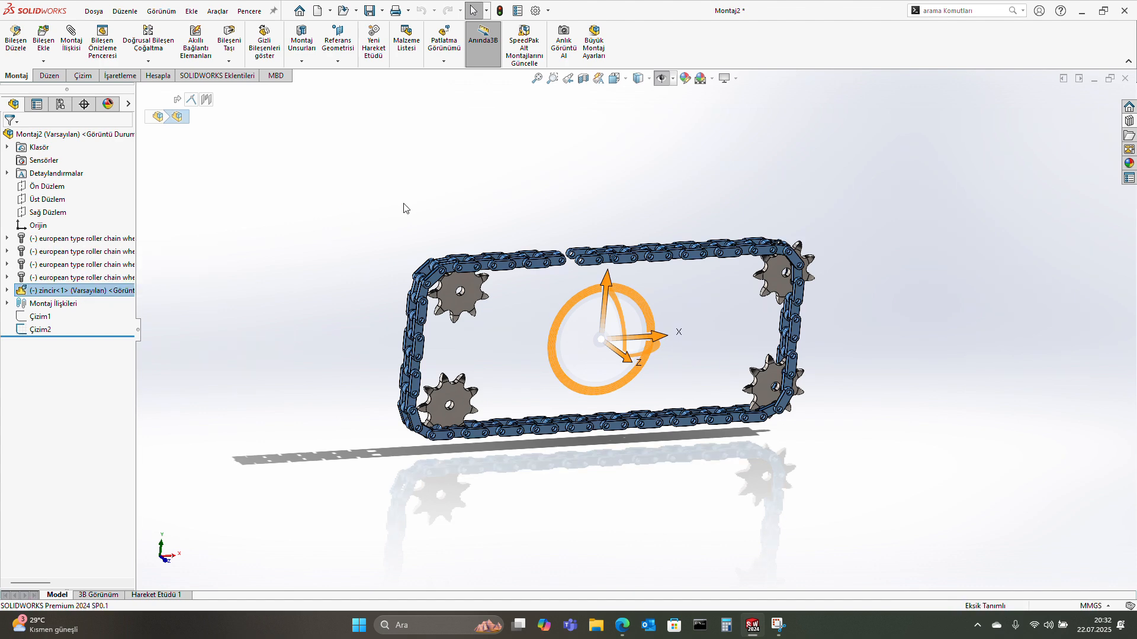
pyautogui.rightClick(64, 293)
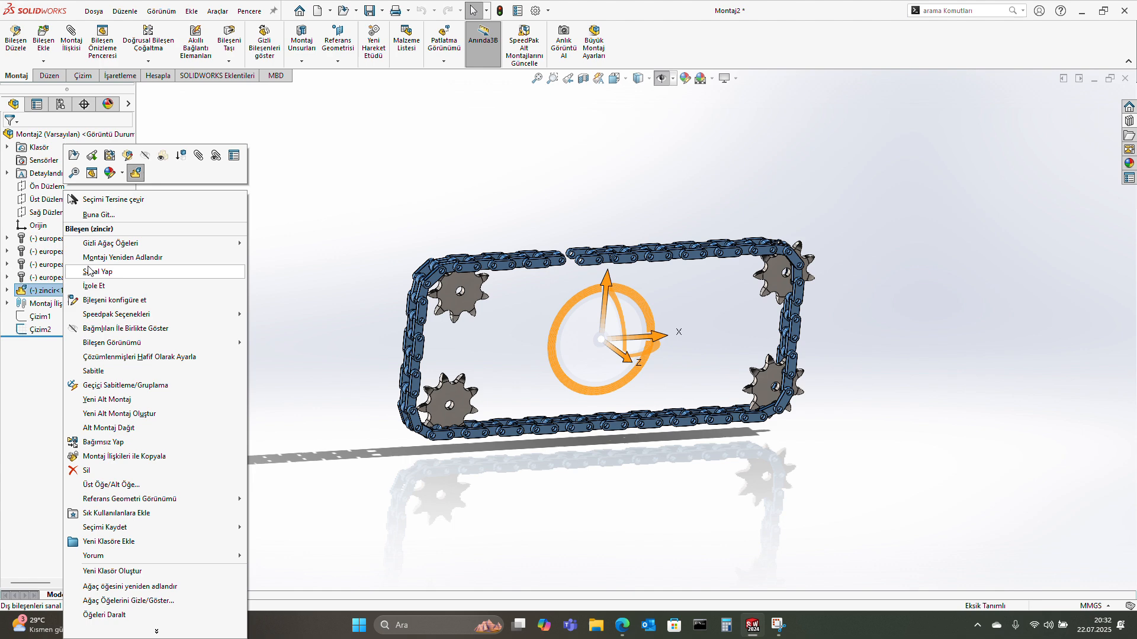
pyautogui.click(135, 174)
pyautogui.click(333, 175)
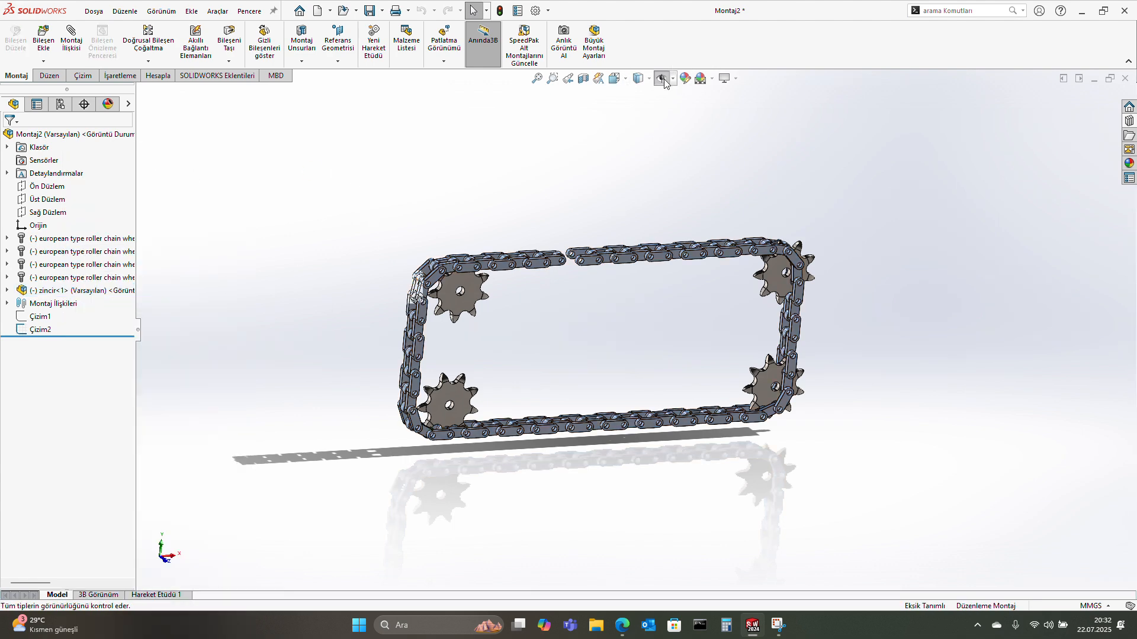
# - With sketches shown, mate the left vertical line of Çizim2 coincident with the left line of the chain's path sketch
pyautogui.scroll(-3, 454, 325)
pyautogui.click(448, 327)
pyautogui.moveTo(456, 337); pyautogui.dragTo(409, 340, button='middle')
pyautogui.keyDown('ctrl'); pyautogui.click(377, 330); pyautogui.keyUp('ctrl')
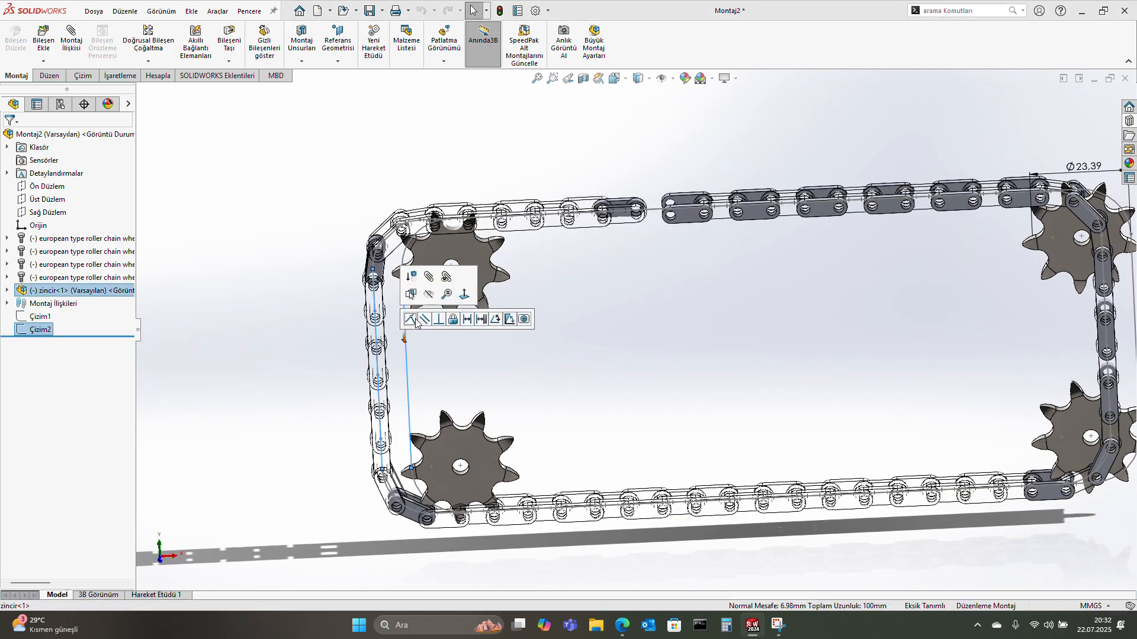
pyautogui.click(413, 321)
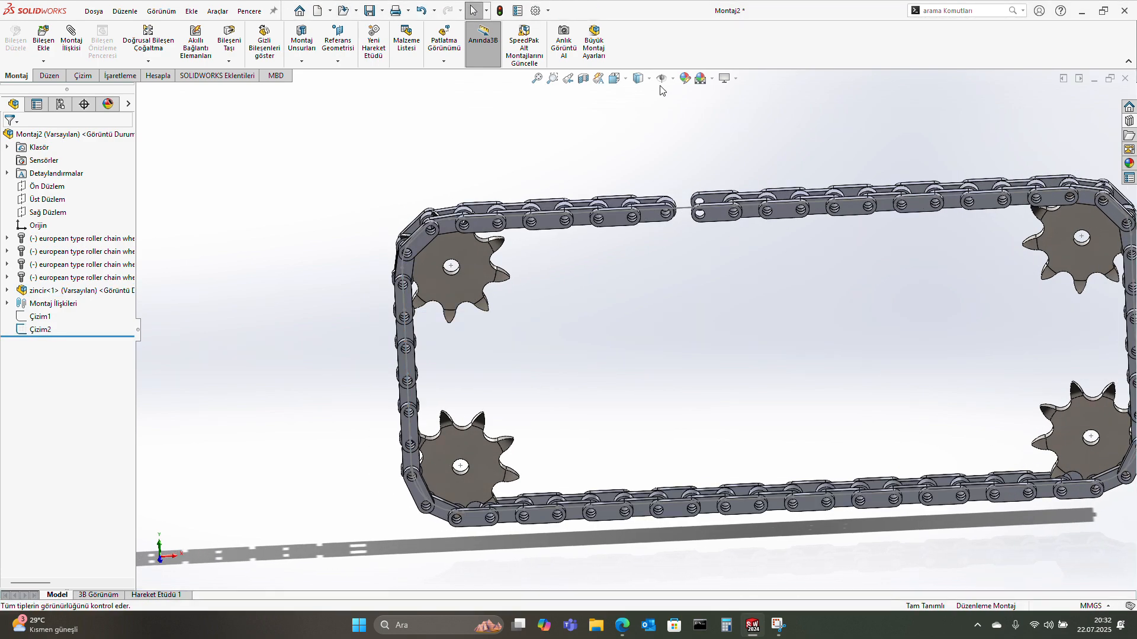
# - Hide all sketches and reference geometry again to leave only the chain and sprockets displayed
pyautogui.click(661, 81)
pyautogui.scroll(4, 352, 269)
pyautogui.moveTo(353, 269); pyautogui.dragTo(556, 285, button='middle')
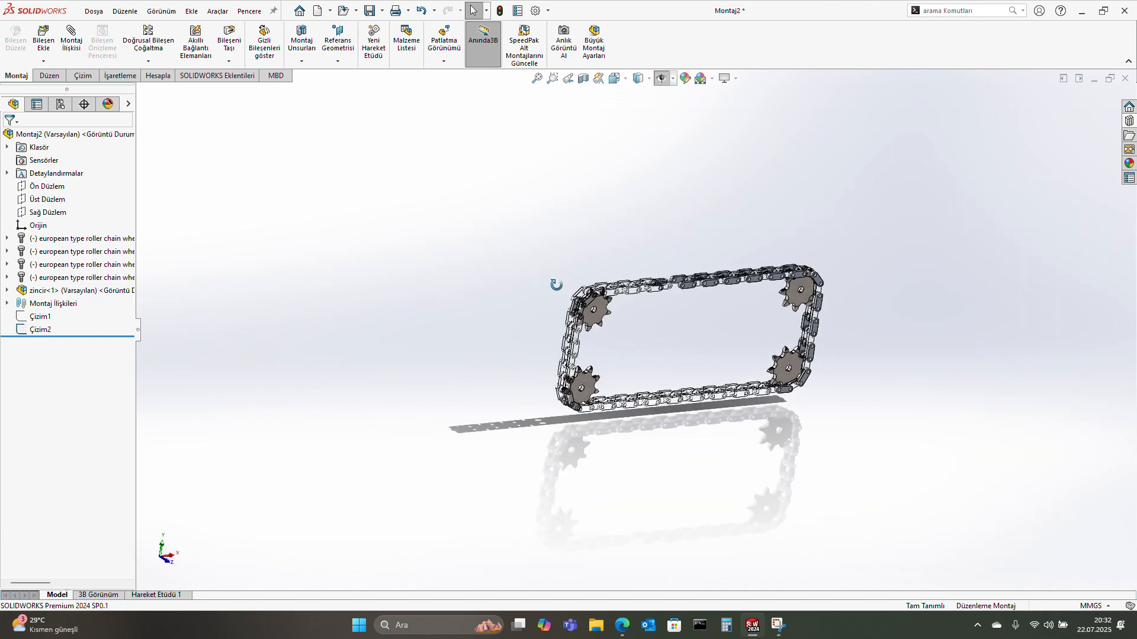
pyautogui.scroll(-3, 677, 309)
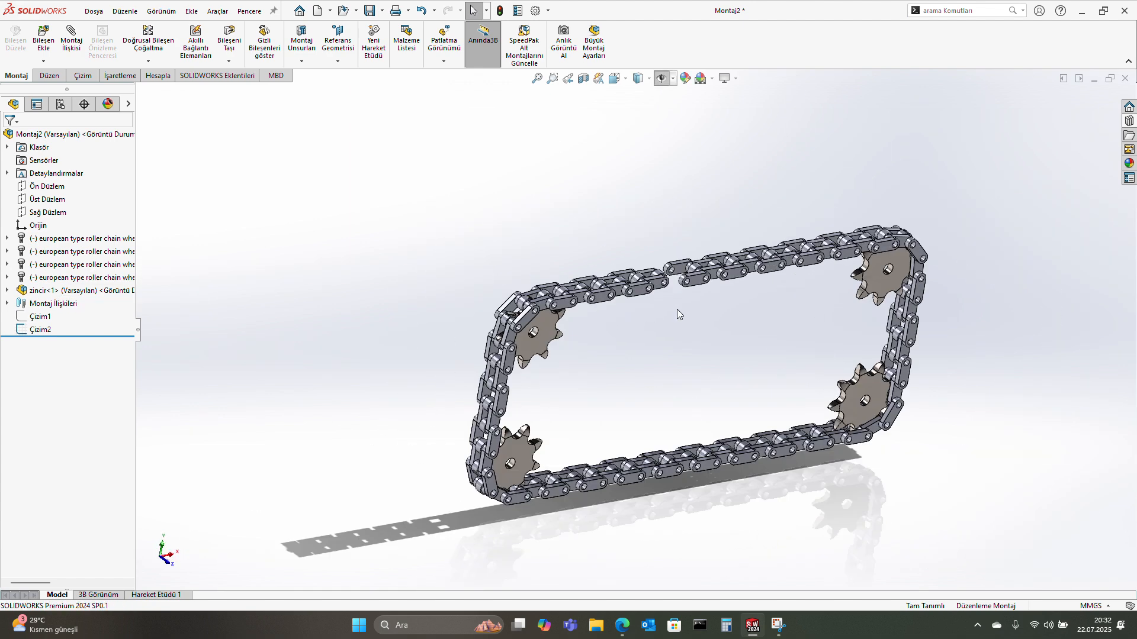
# - Make the zincir subassembly flexible and move a link along the upper run to test the chain's motion
pyautogui.rightClick(36, 290)
pyautogui.click(106, 177)
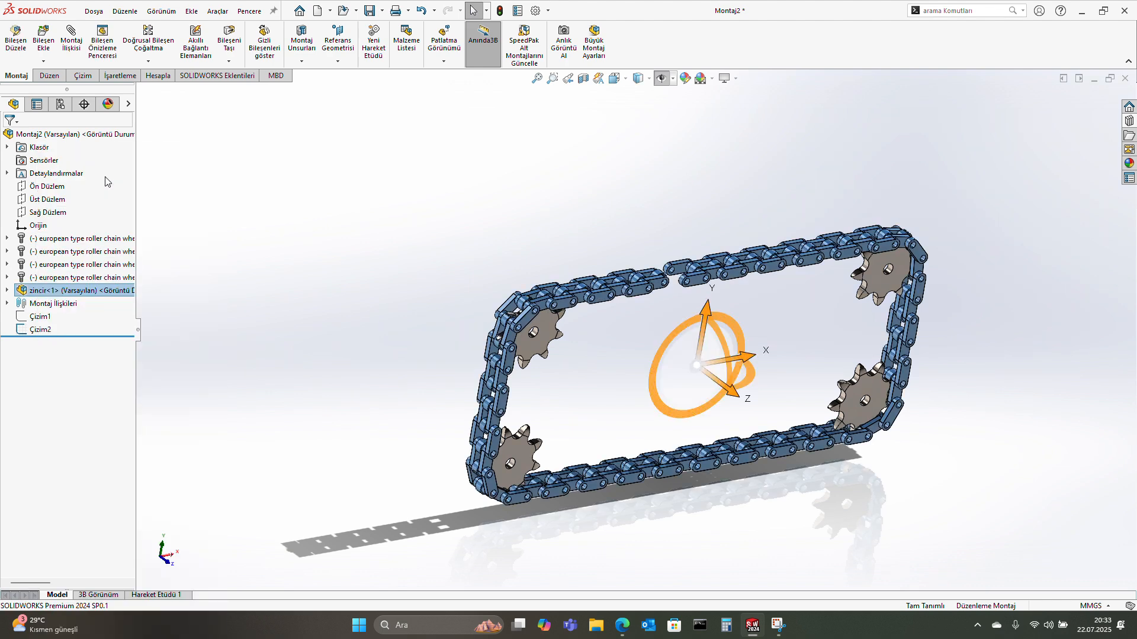
pyautogui.click(435, 225)
pyautogui.scroll(-1, 584, 306)
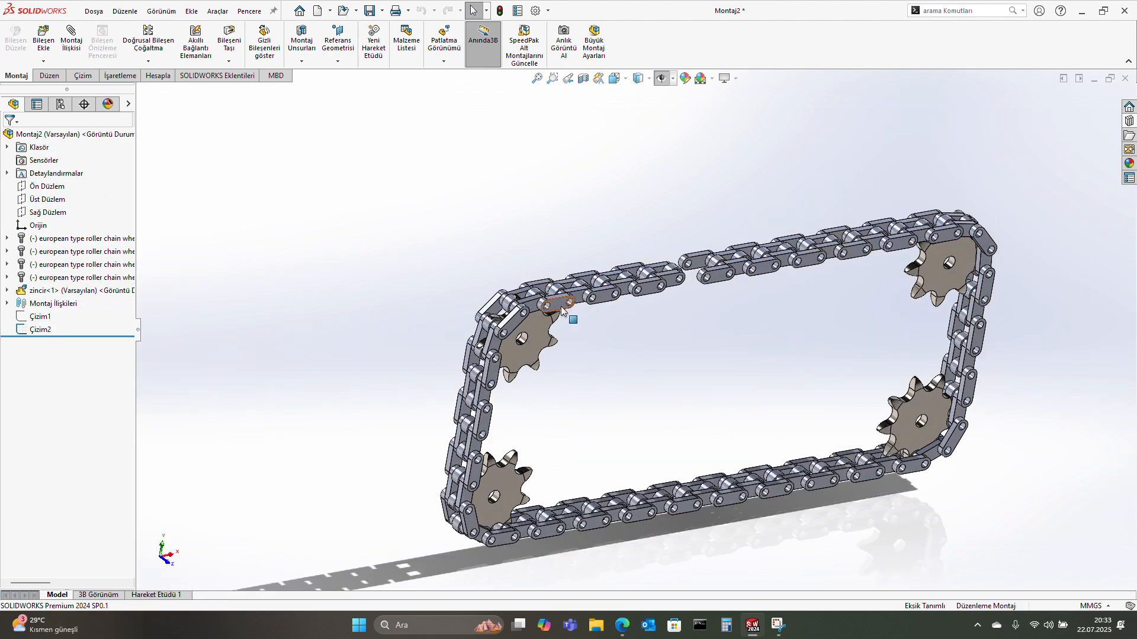
pyautogui.moveTo(560, 307); pyautogui.dragTo(654, 279)
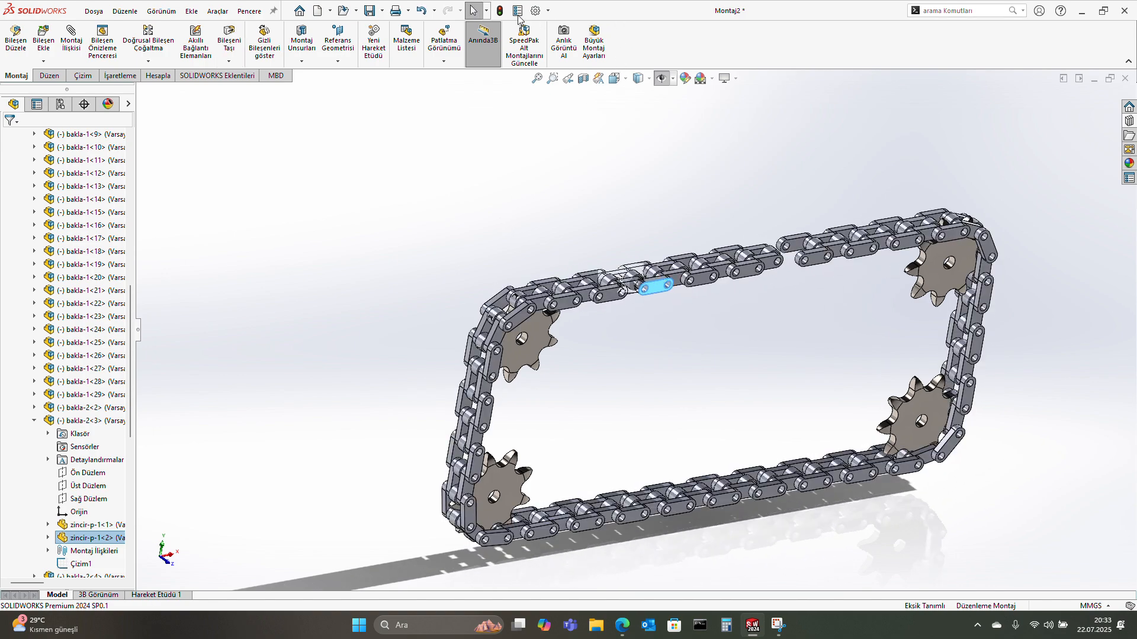